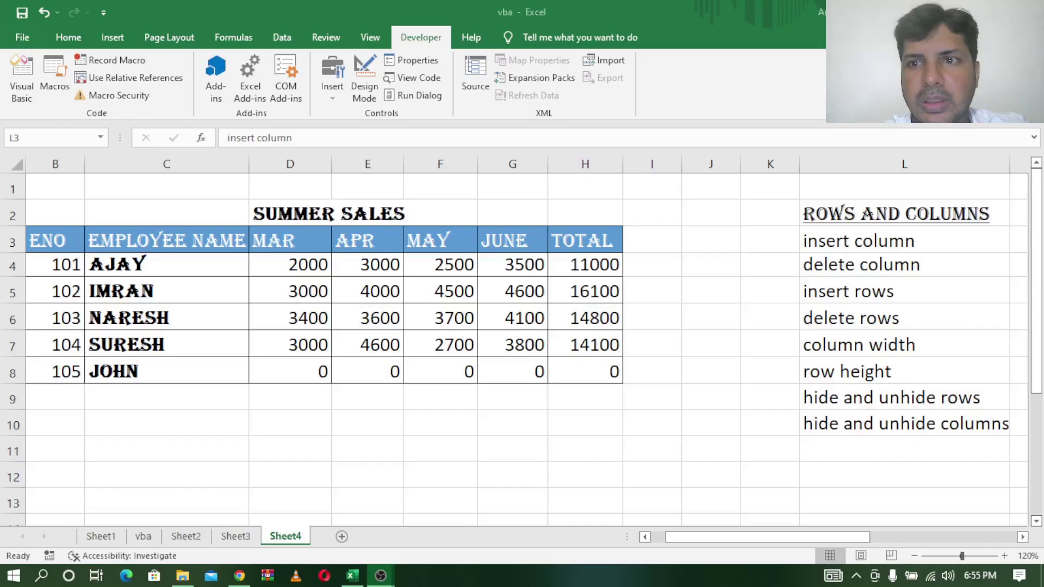
# Step: Go through the topic list: rows and columns, insert/delete columns and rows, width, height, hide/unhide
pyautogui.click(883, 215)
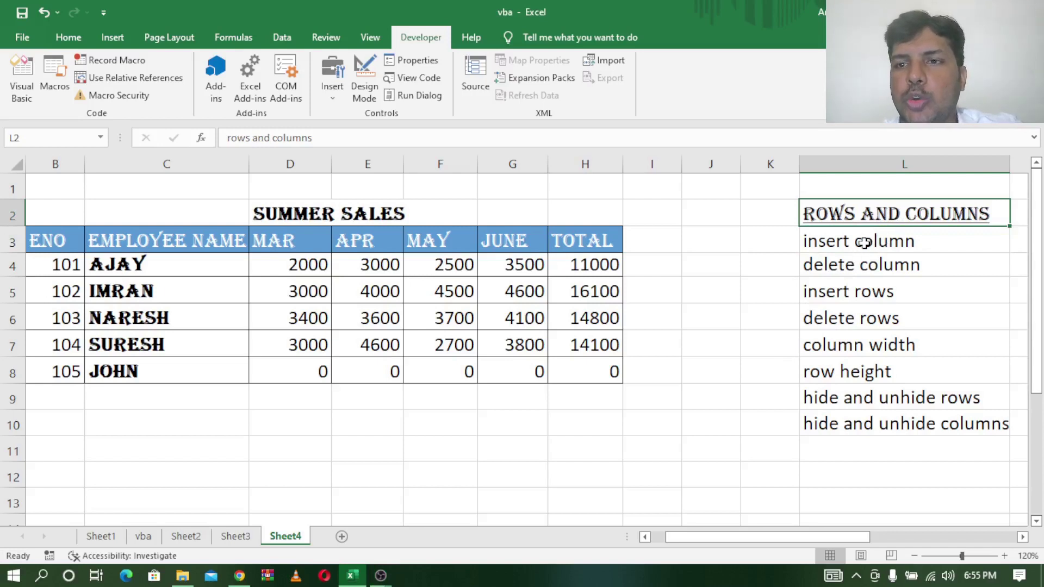
pyautogui.click(864, 244)
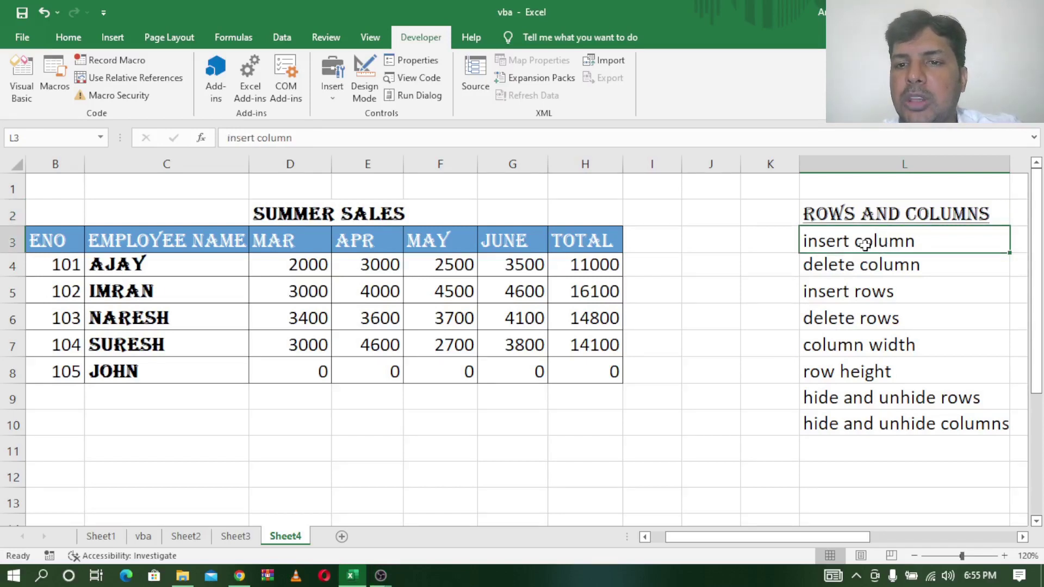
pyautogui.click(870, 269)
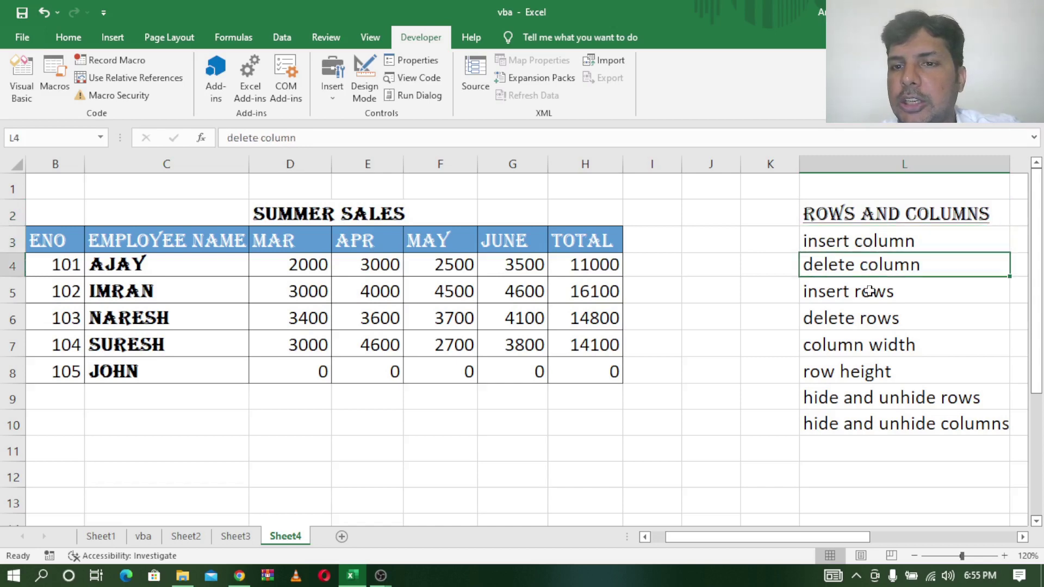
pyautogui.click(868, 292)
pyautogui.click(869, 319)
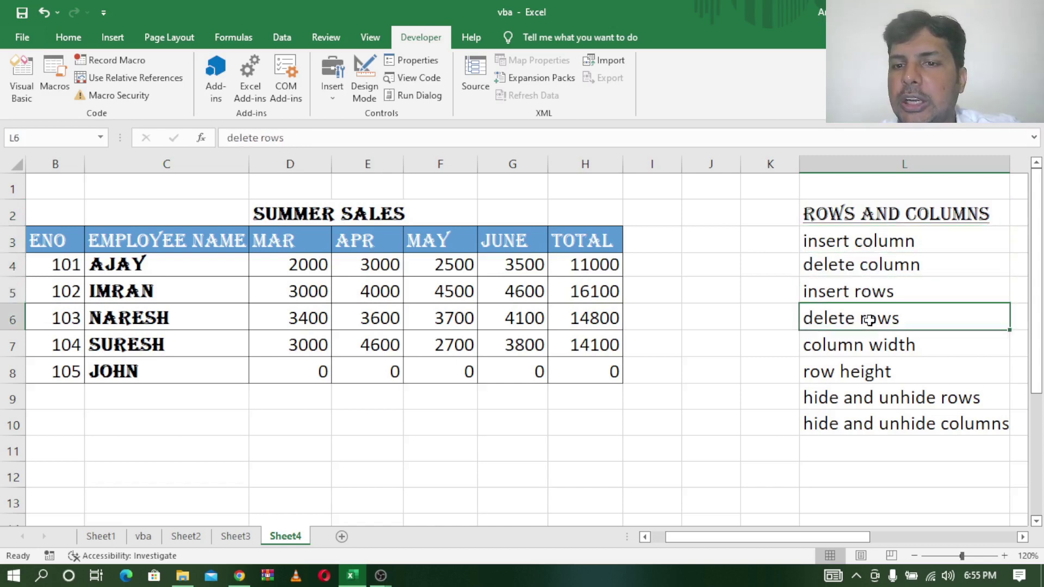
pyautogui.click(876, 345)
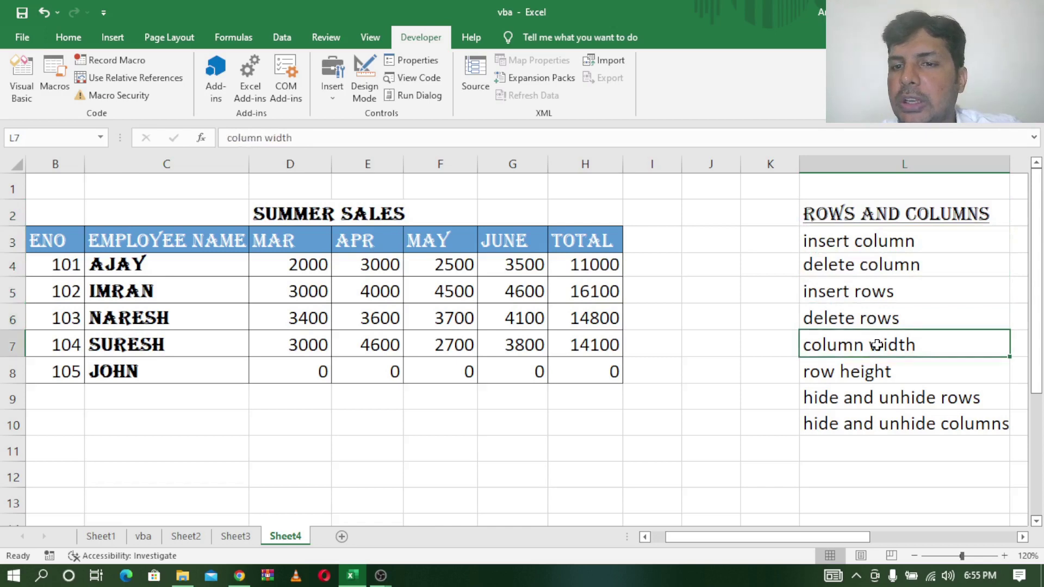
pyautogui.click(876, 375)
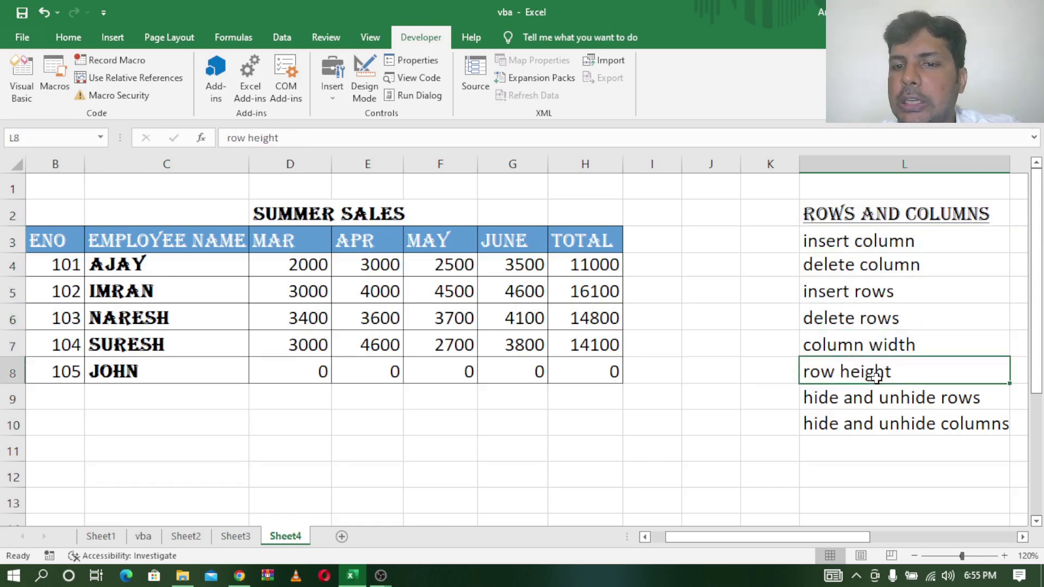
pyautogui.click(880, 408)
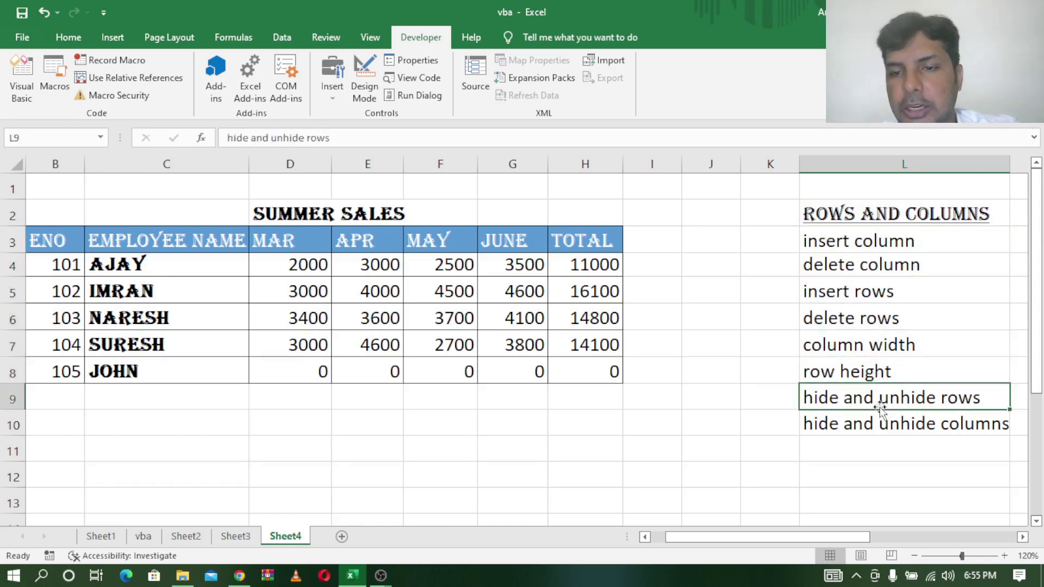
pyautogui.click(880, 433)
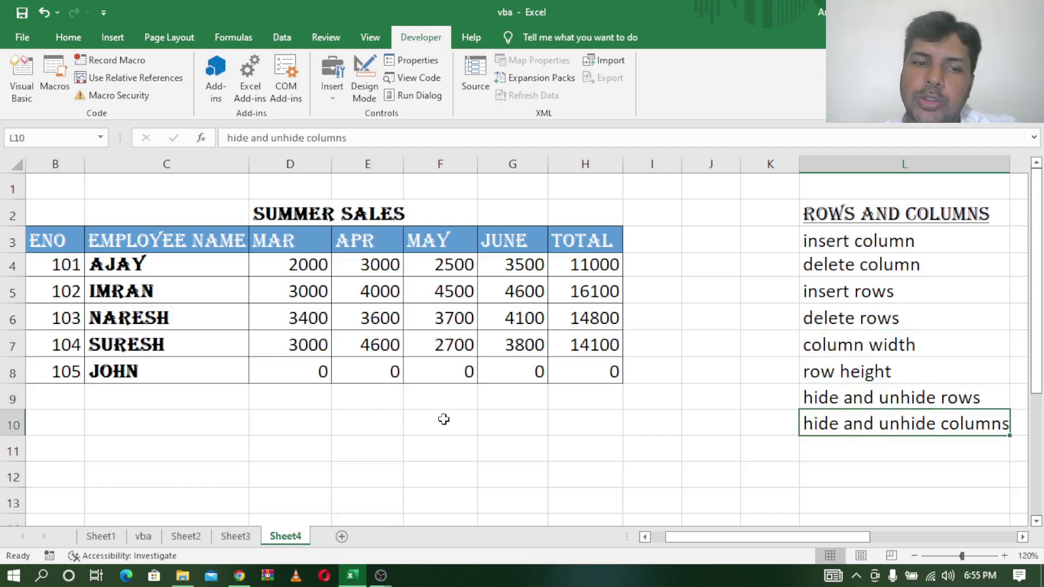
# Step: Visit the YouTube playlists page, then return to the sheet's insert and delete column topics
pyautogui.click(239, 576)
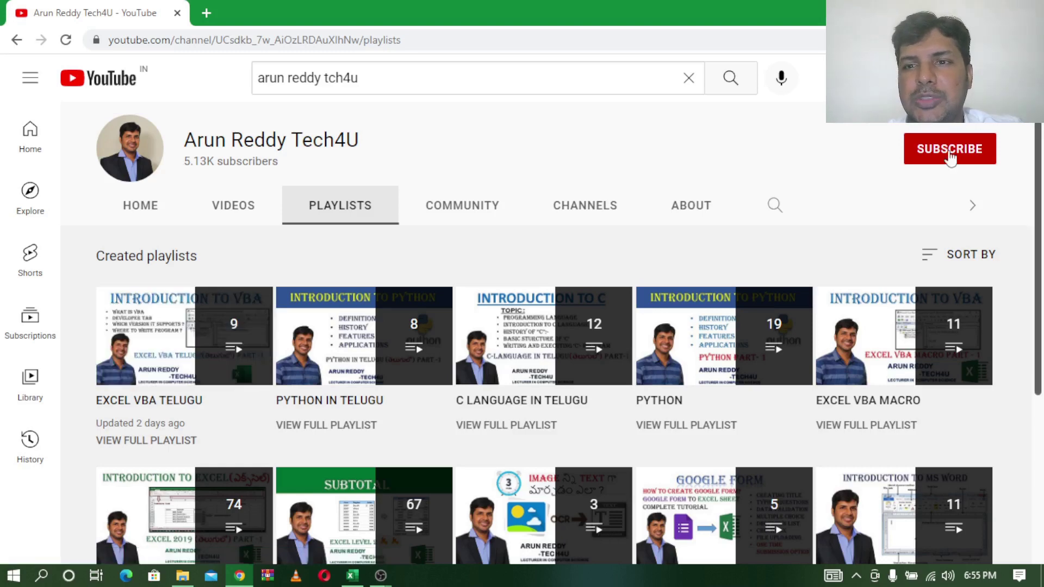
pyautogui.moveTo(185, 335)
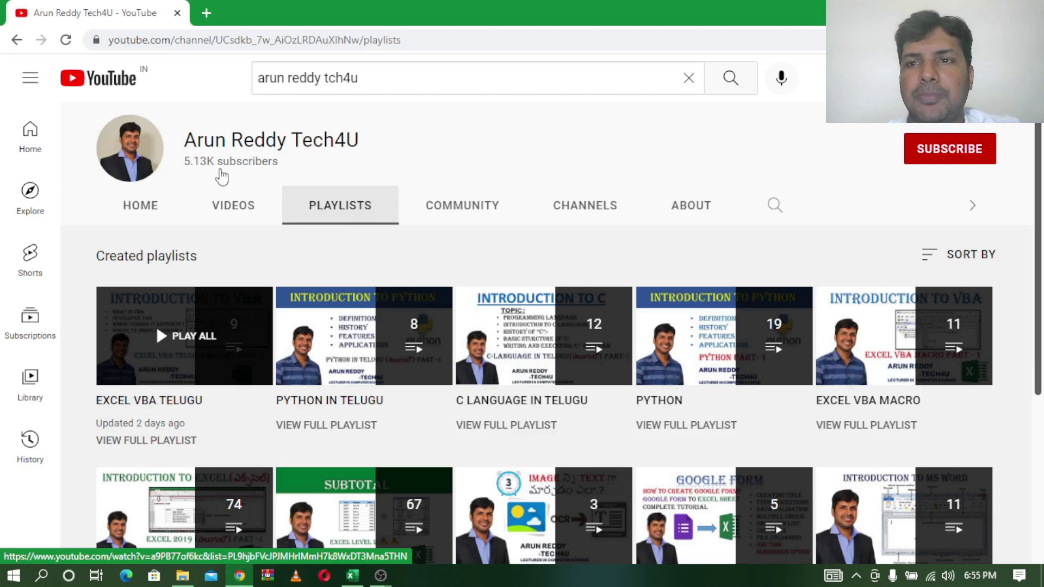
pyautogui.click(981, 12)
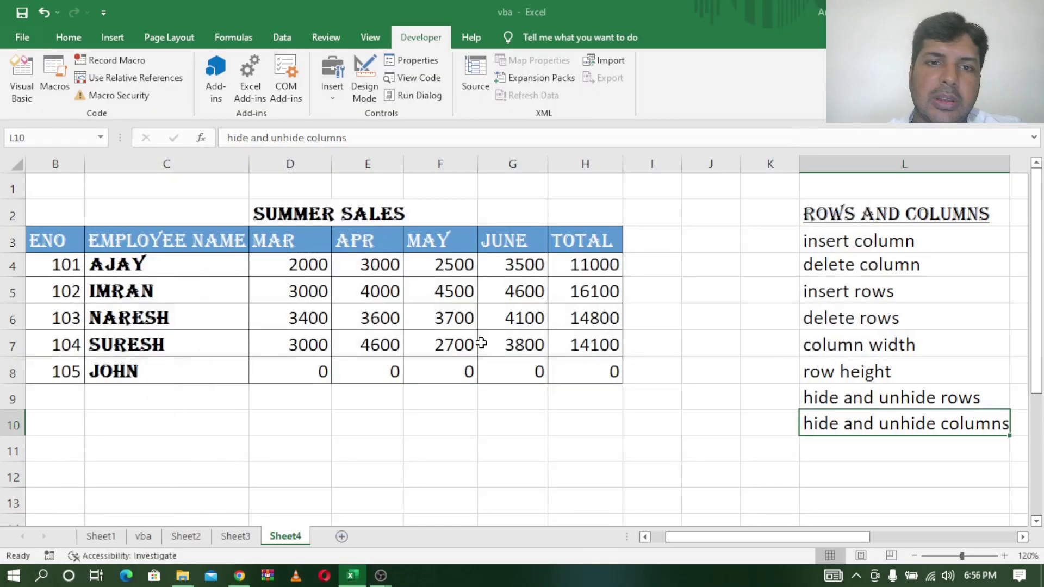
pyautogui.click(512, 344)
pyautogui.click(872, 245)
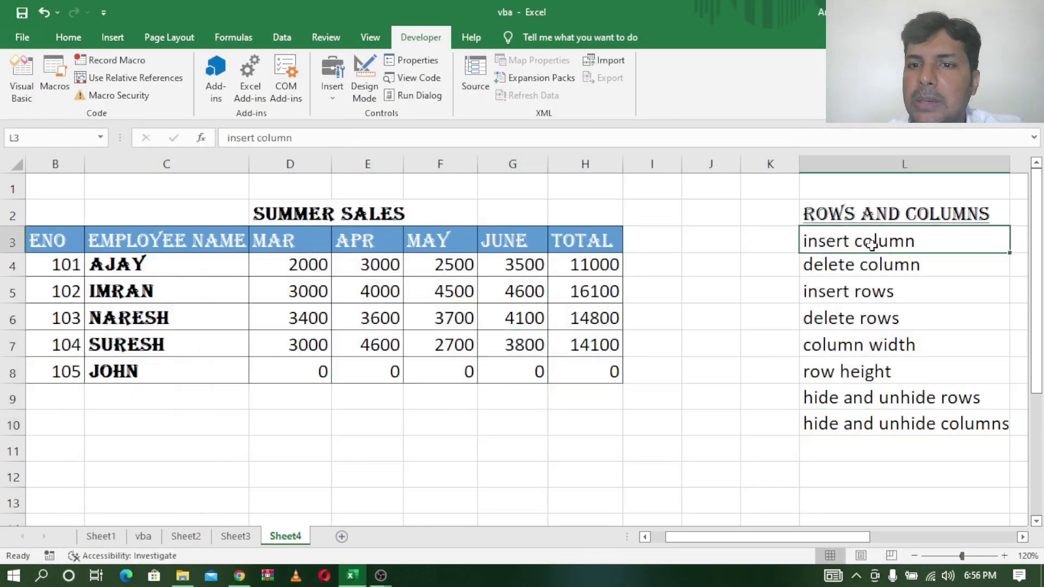
pyautogui.click(861, 266)
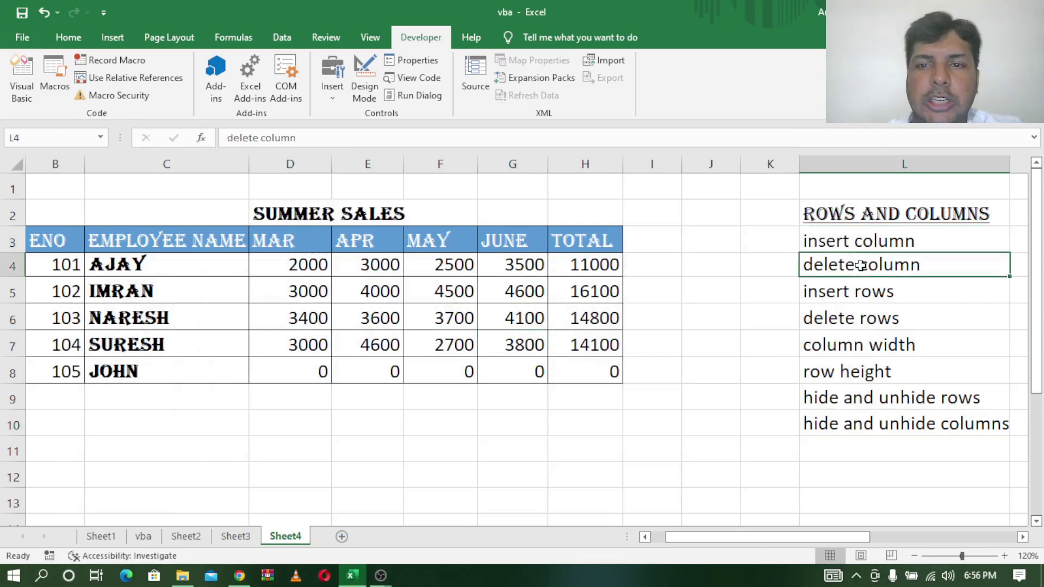
# Step: Select cell C4 holding AJAY in the Summer Sales table
pyautogui.click(166, 266)
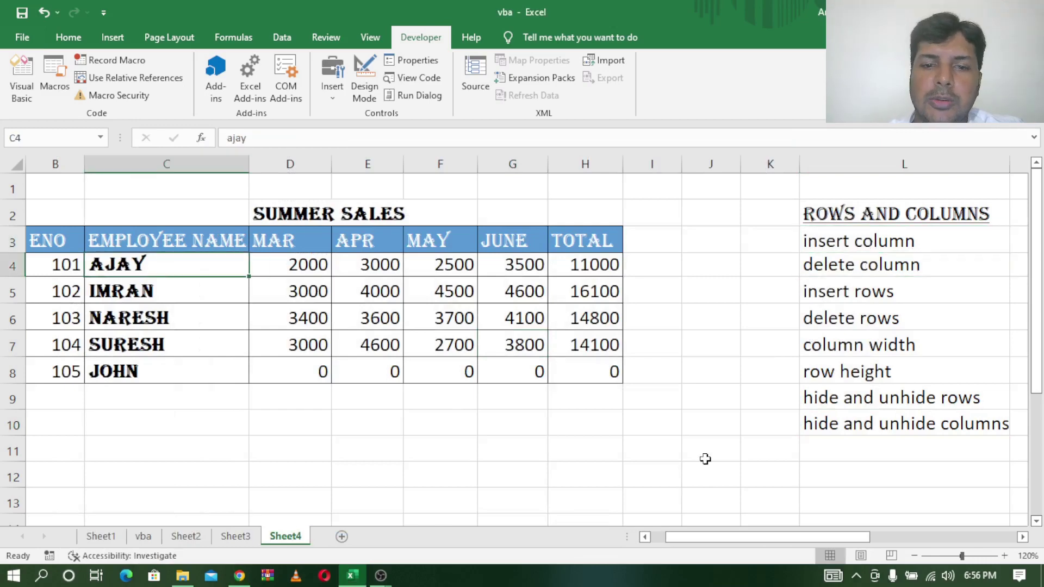
pyautogui.click(646, 539)
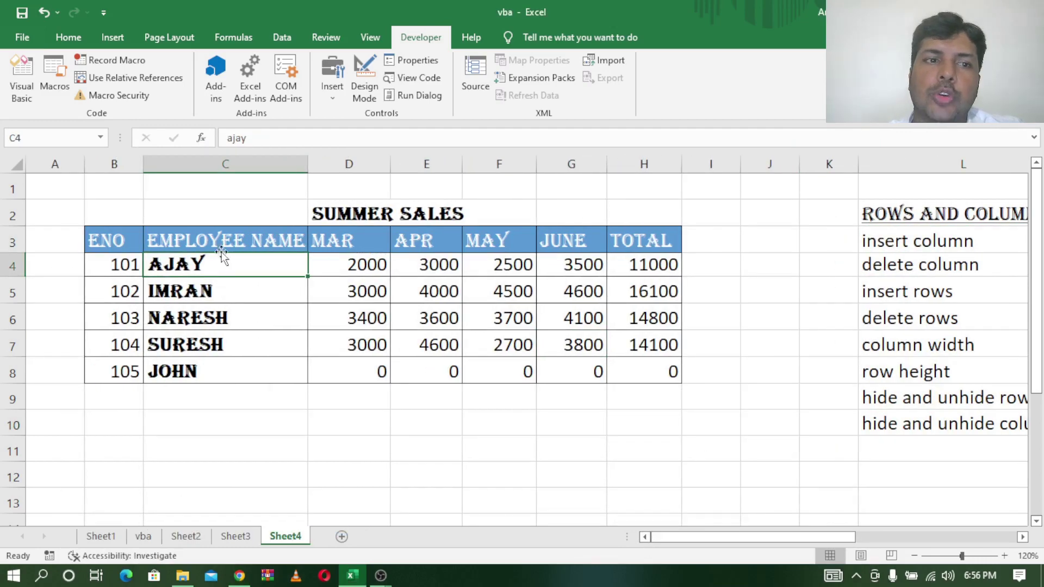
pyautogui.click(217, 213)
pyautogui.click(216, 264)
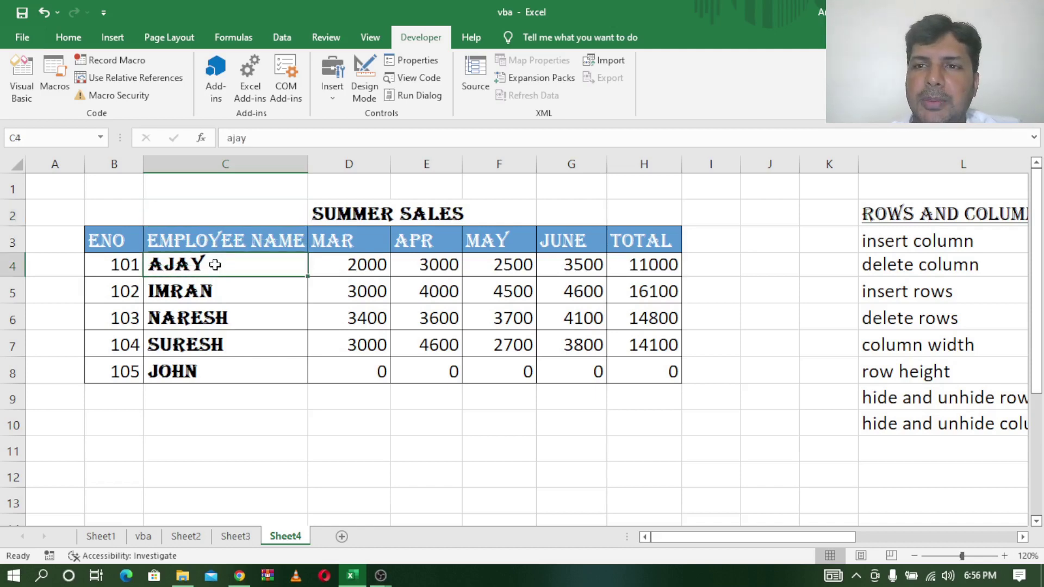
# Step: Insert a new VBA module and start Sub rc() with the line range("c4")
pyautogui.click(23, 79)
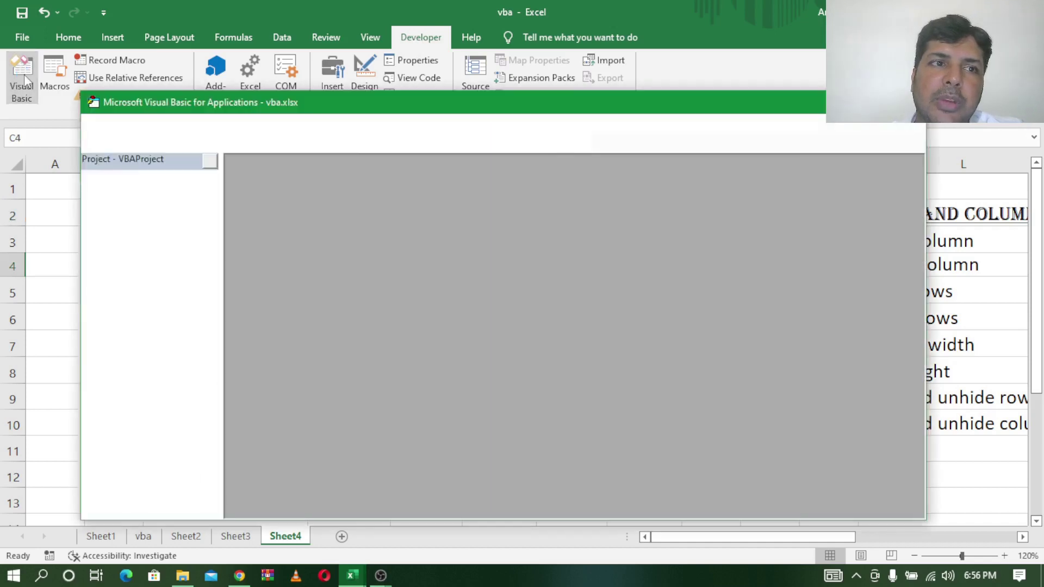
pyautogui.click(190, 123)
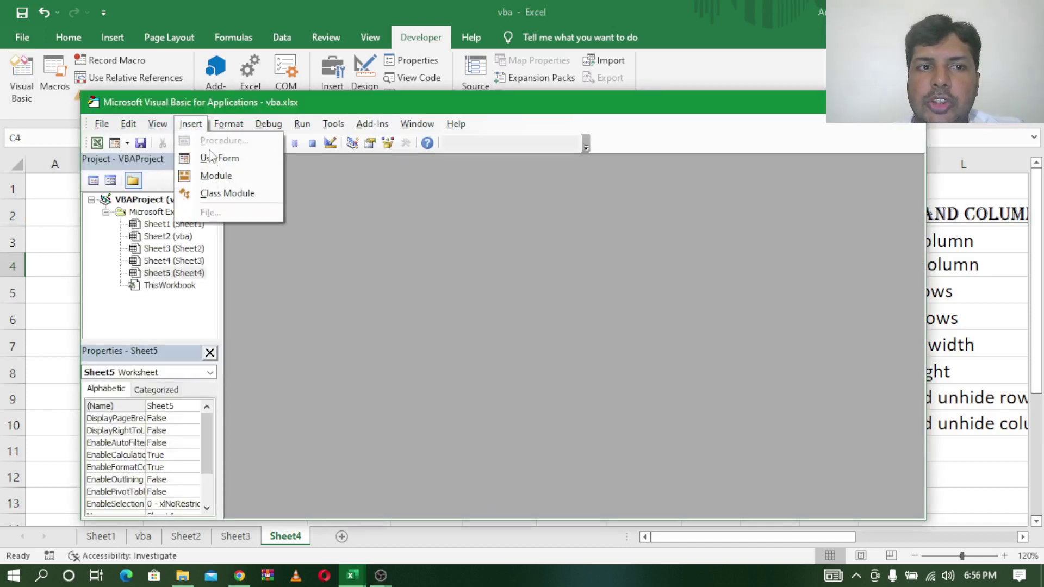
pyautogui.click(216, 175)
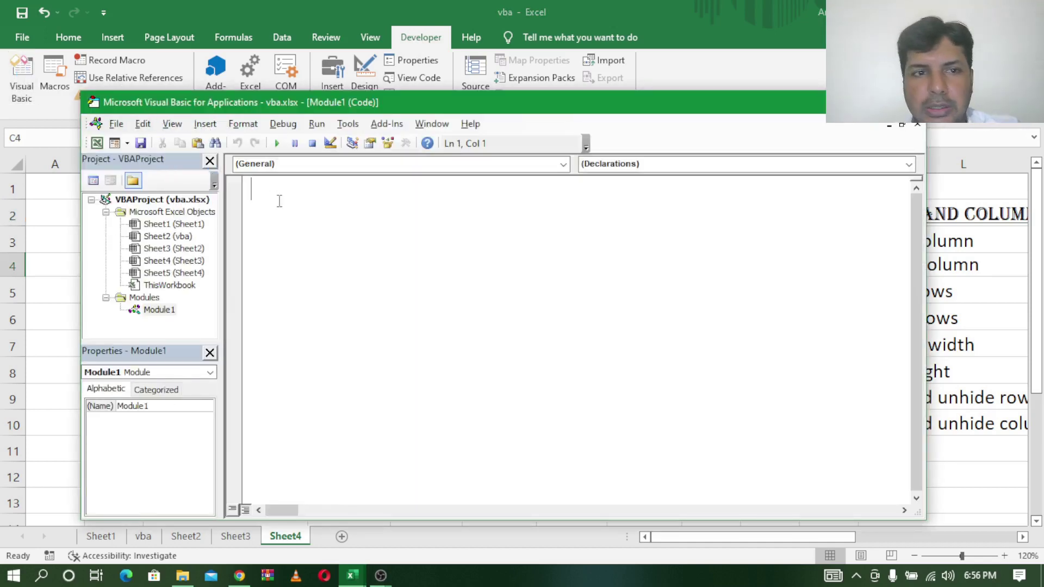
pyautogui.write('sub ')
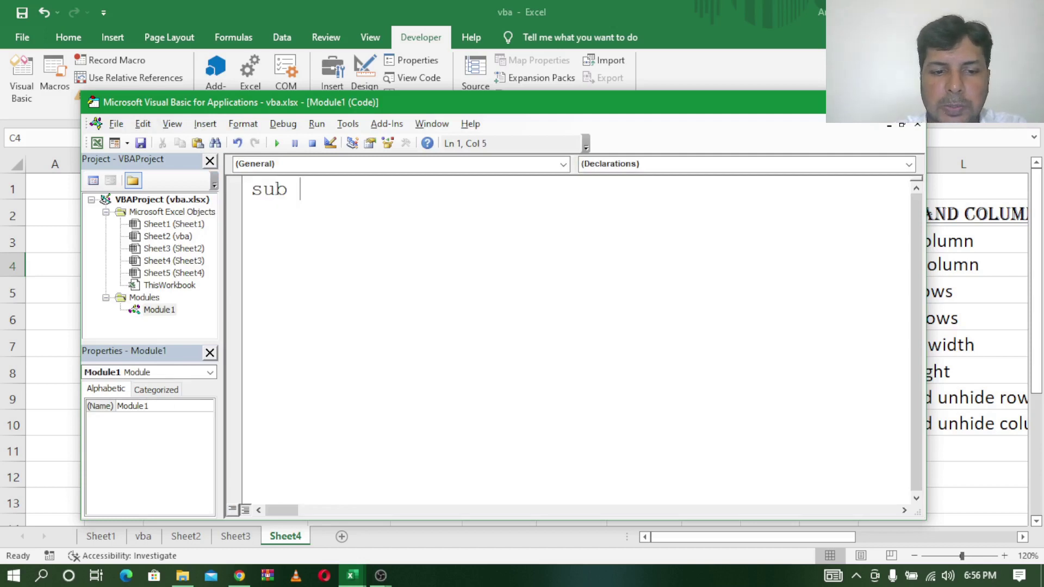
pyautogui.write('rc')
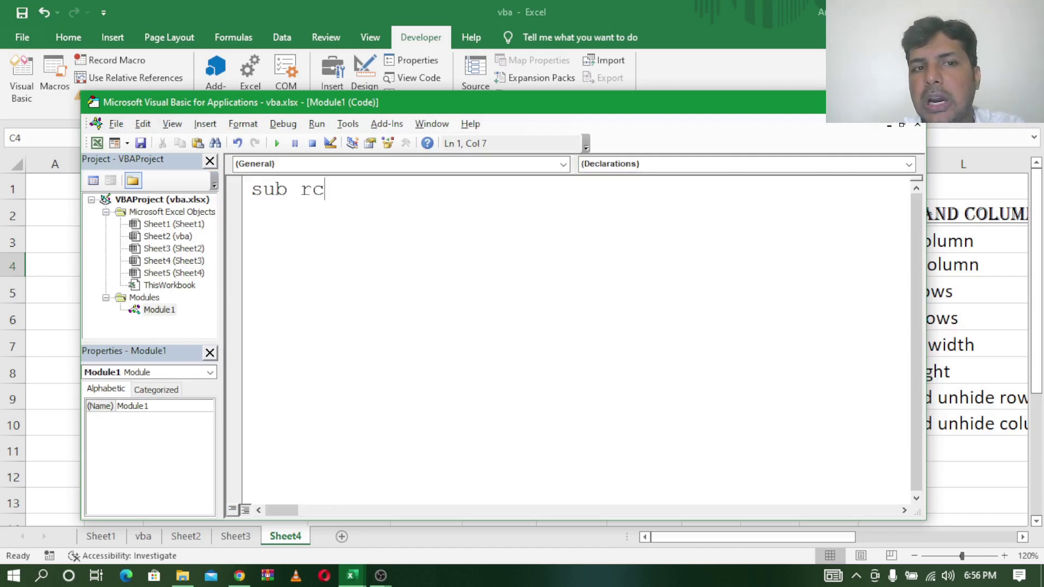
pyautogui.write('(')
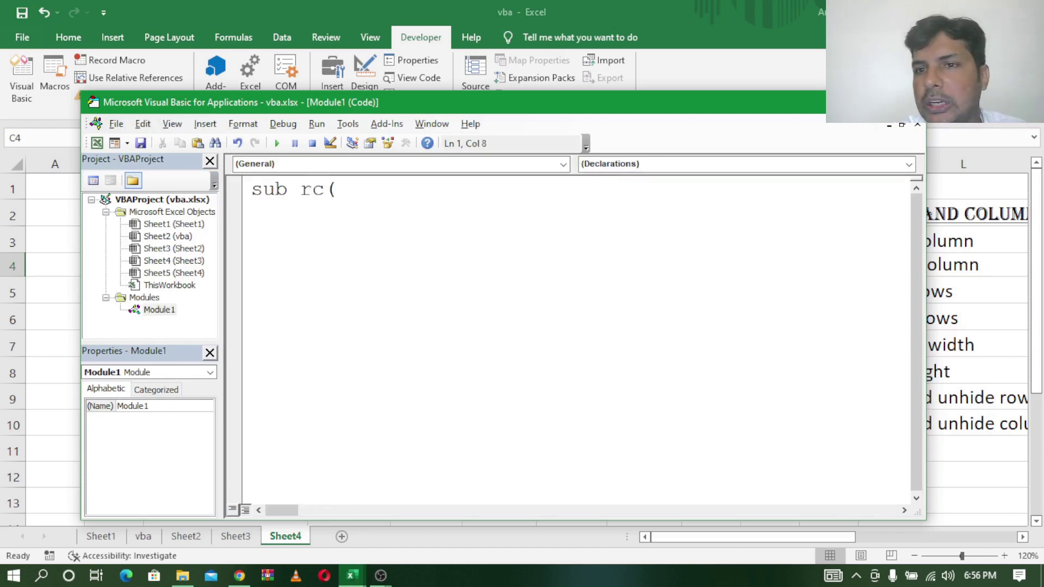
pyautogui.write(')')
pyautogui.press('Return')
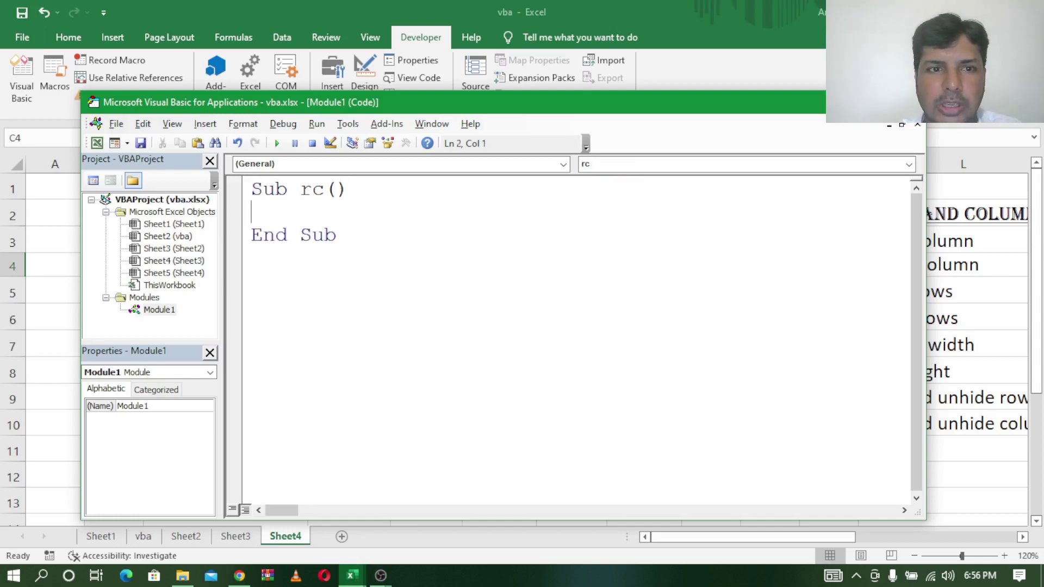
pyautogui.write('ra')
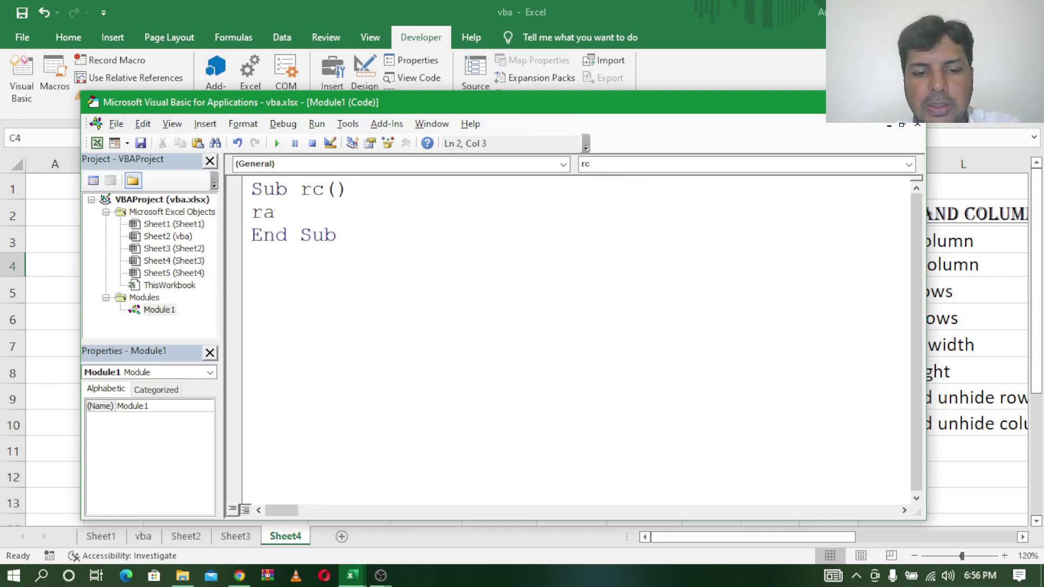
pyautogui.write('nge(')
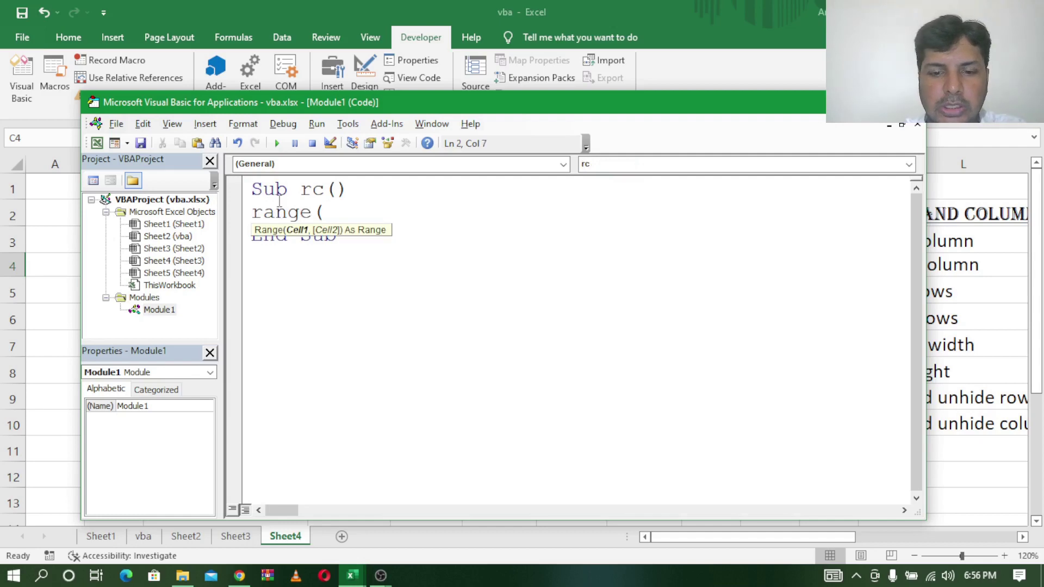
pyautogui.write('"')
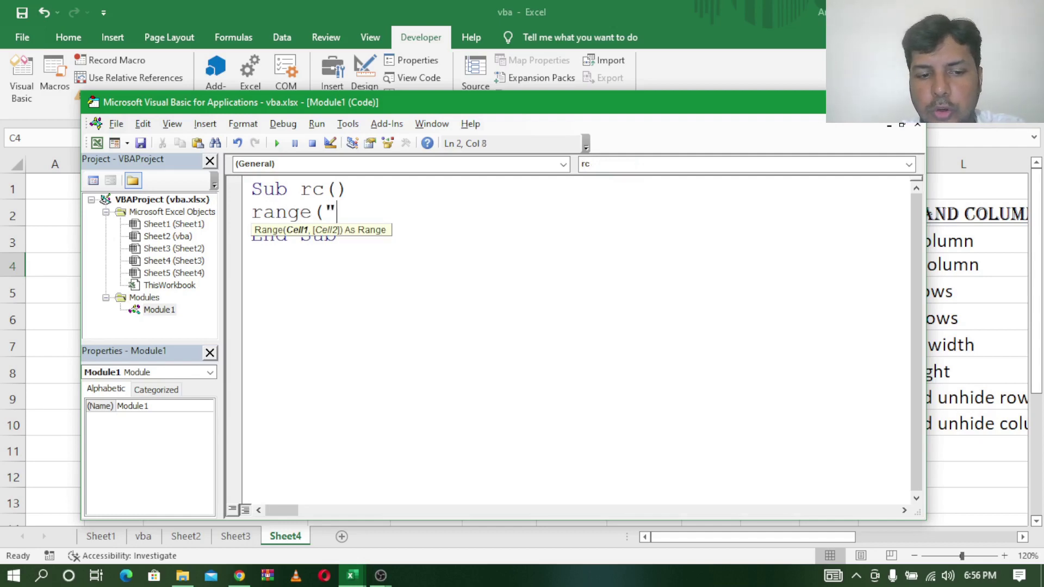
pyautogui.write('c4"')
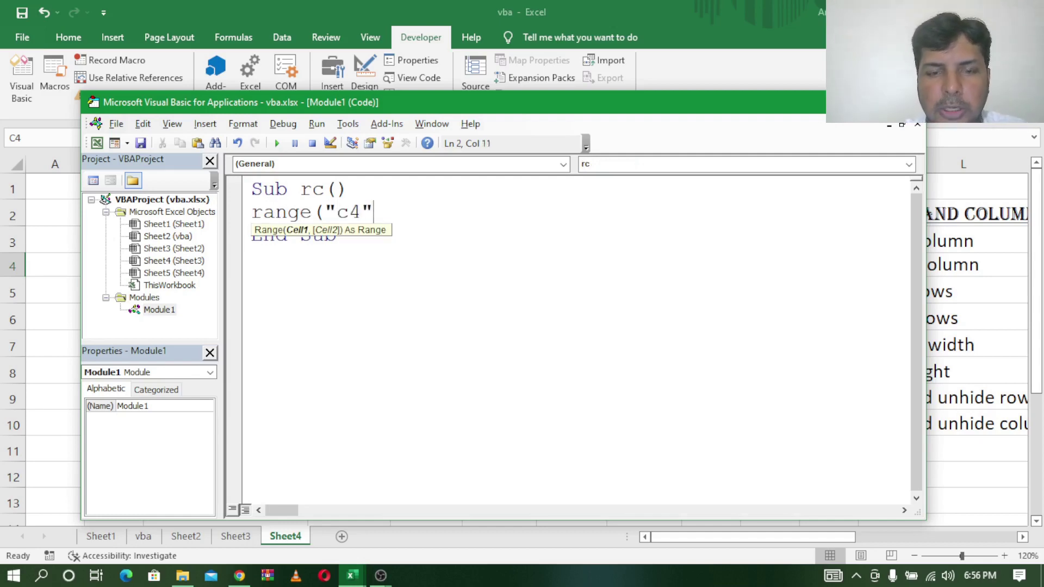
pyautogui.write(')')
# Step: Move the editor aside and select column C, row 4, then cell D6 on the sheet
pyautogui.moveTo(247, 98); pyautogui.dragTo(438, 107)
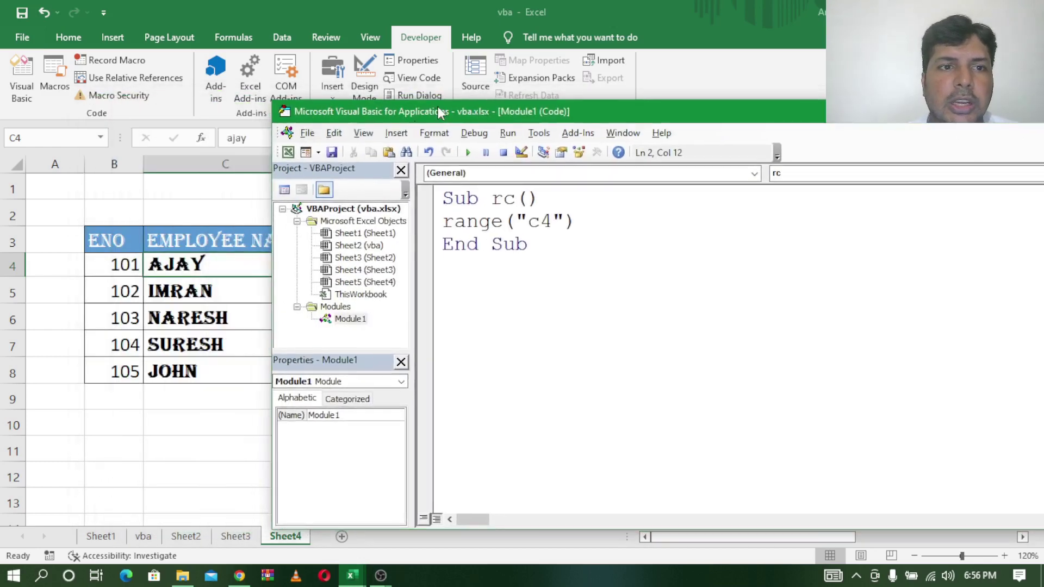
pyautogui.click(206, 264)
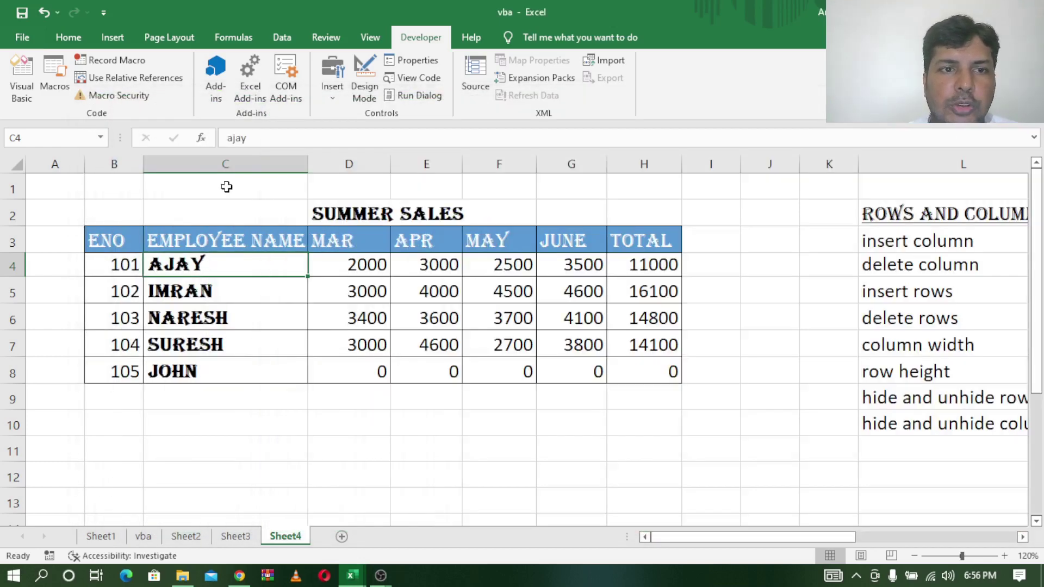
pyautogui.click(235, 163)
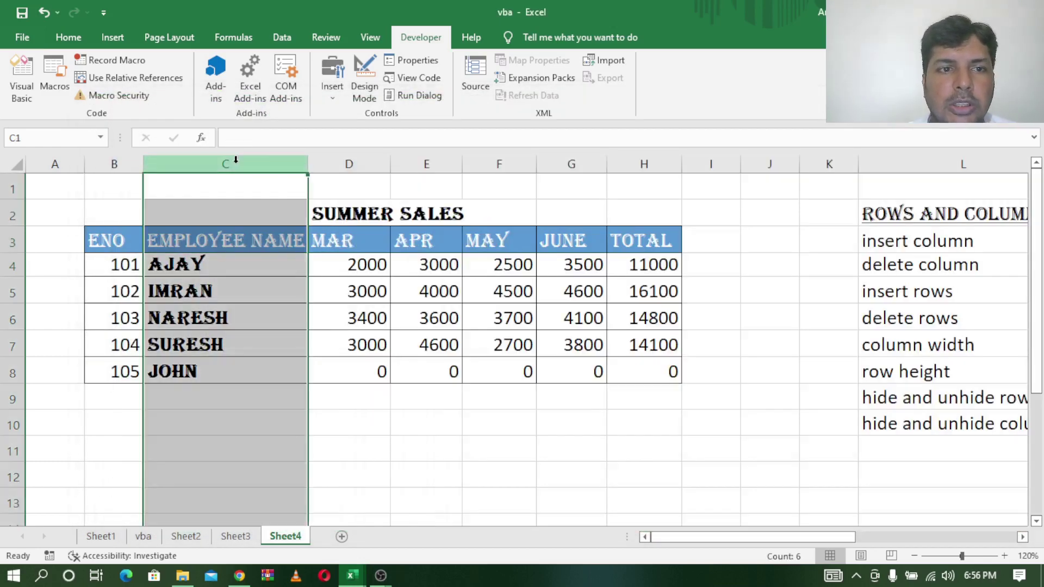
pyautogui.click(13, 265)
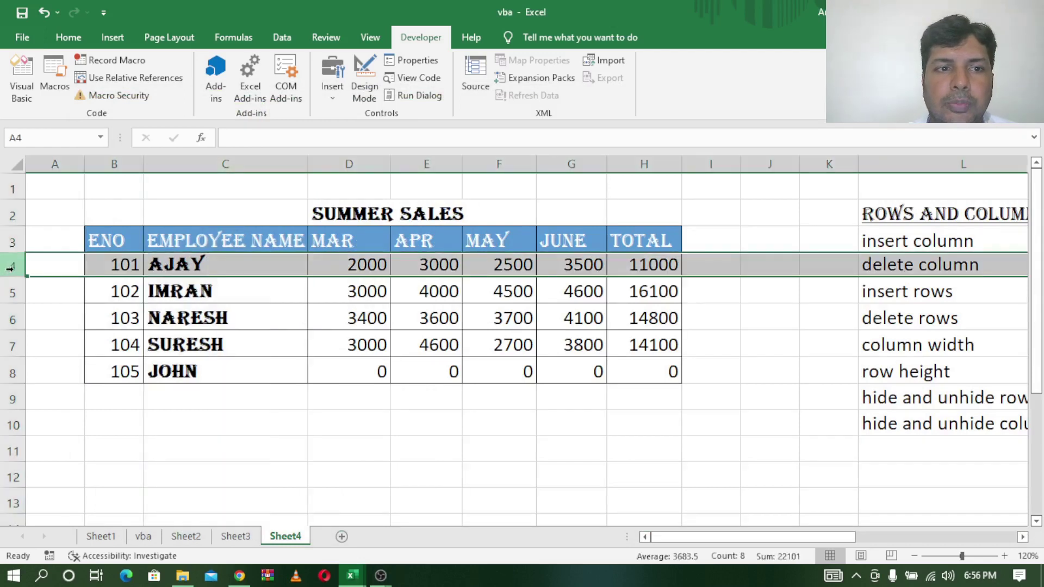
pyautogui.click(204, 164)
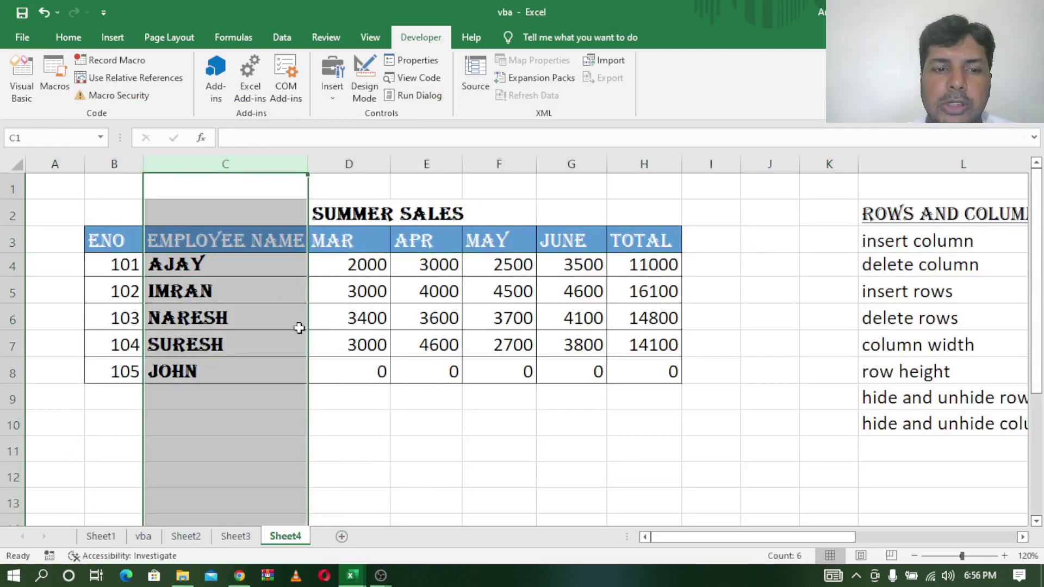
pyautogui.click(346, 327)
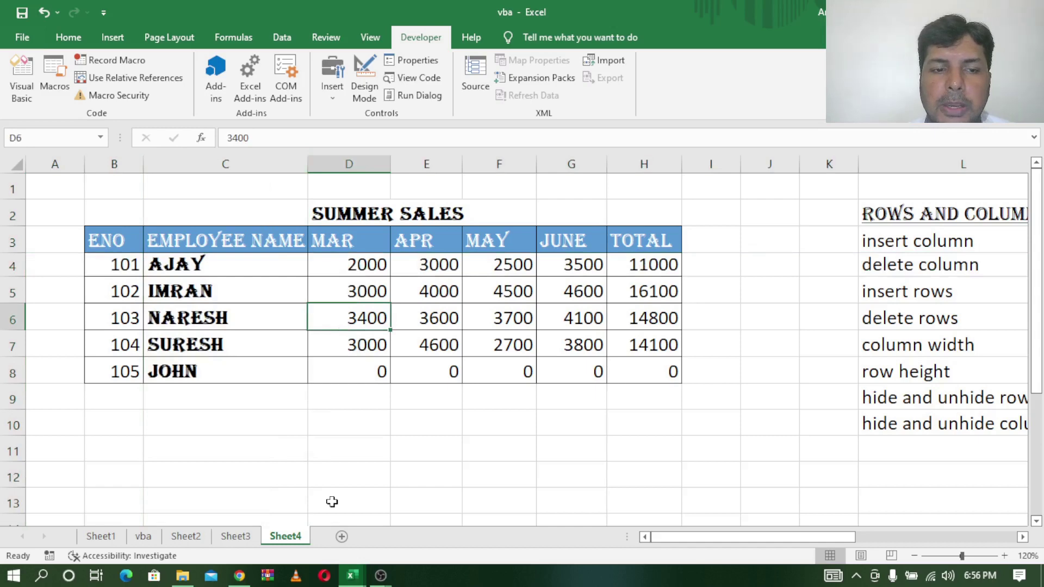
# Step: Fix the closing bracket so the code line reads range("c4")
pyautogui.moveTo(351, 576)
pyautogui.click(391, 496)
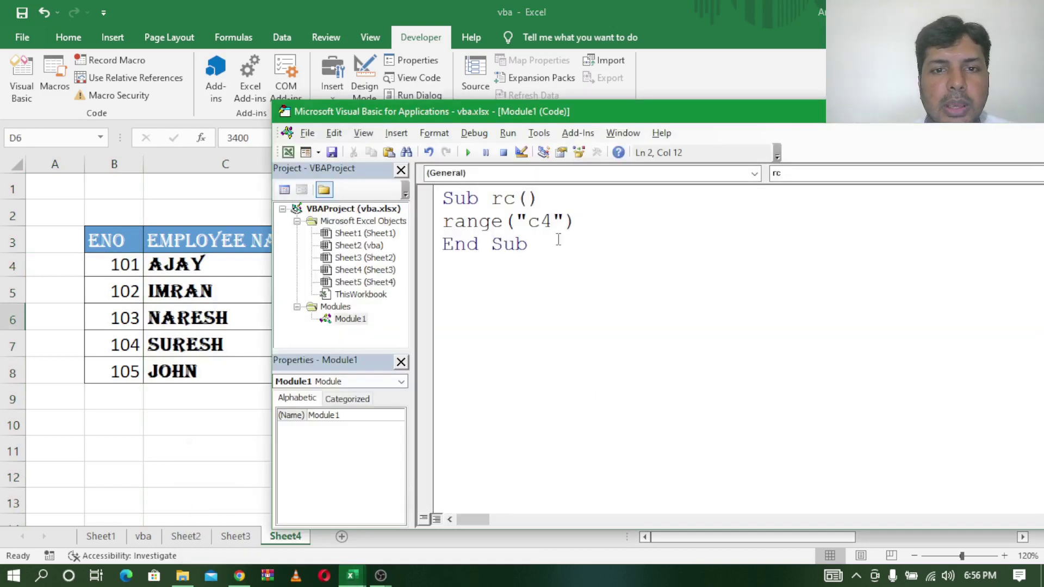
pyautogui.press('BackSpace')
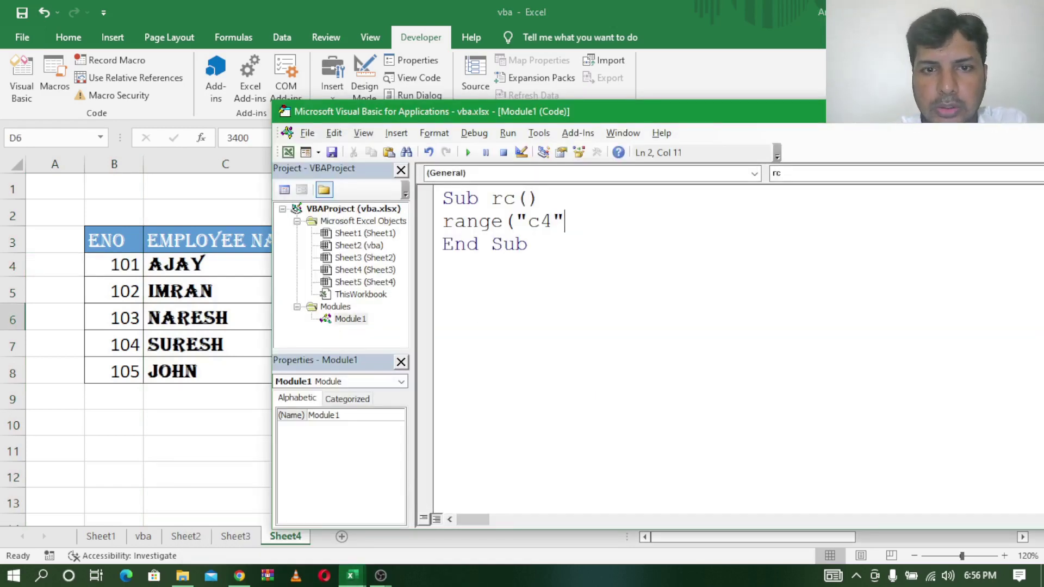
pyautogui.write(').')
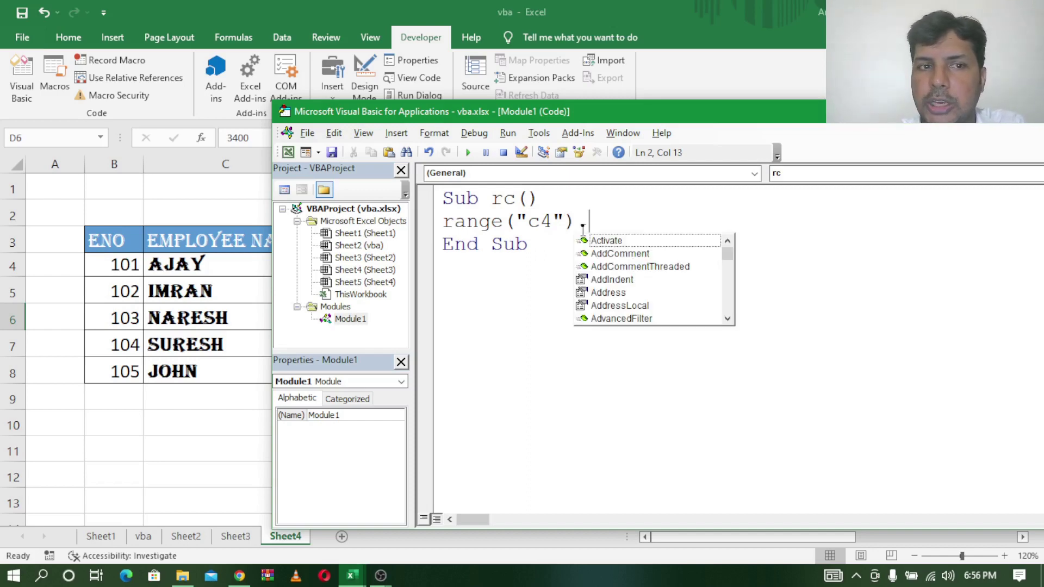
# Step: Select column C and cell B6 on the sheet, then erase a half-typed property after range("c4")
pyautogui.click(203, 184)
pyautogui.click(209, 163)
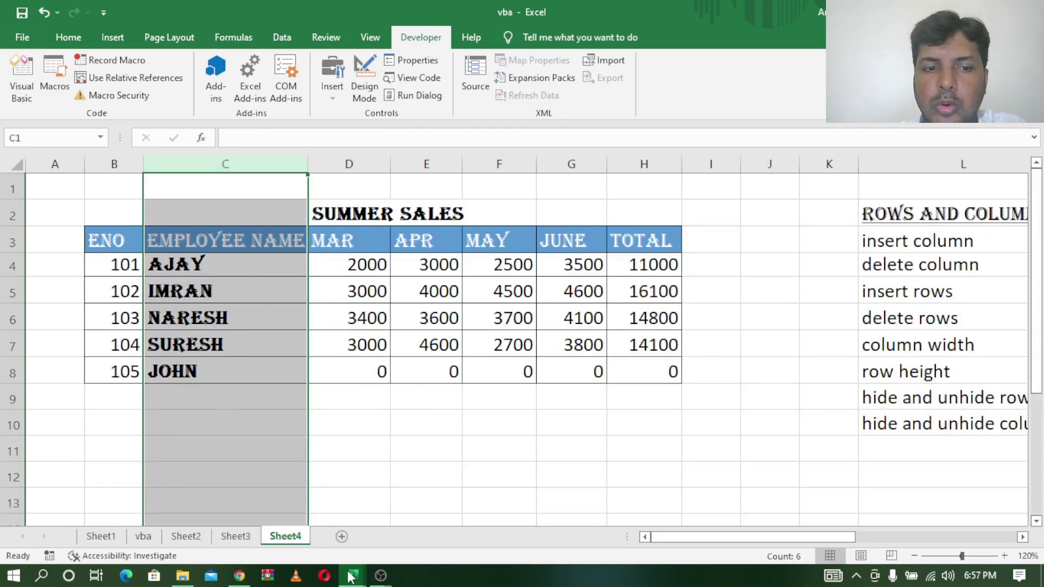
pyautogui.click(430, 511)
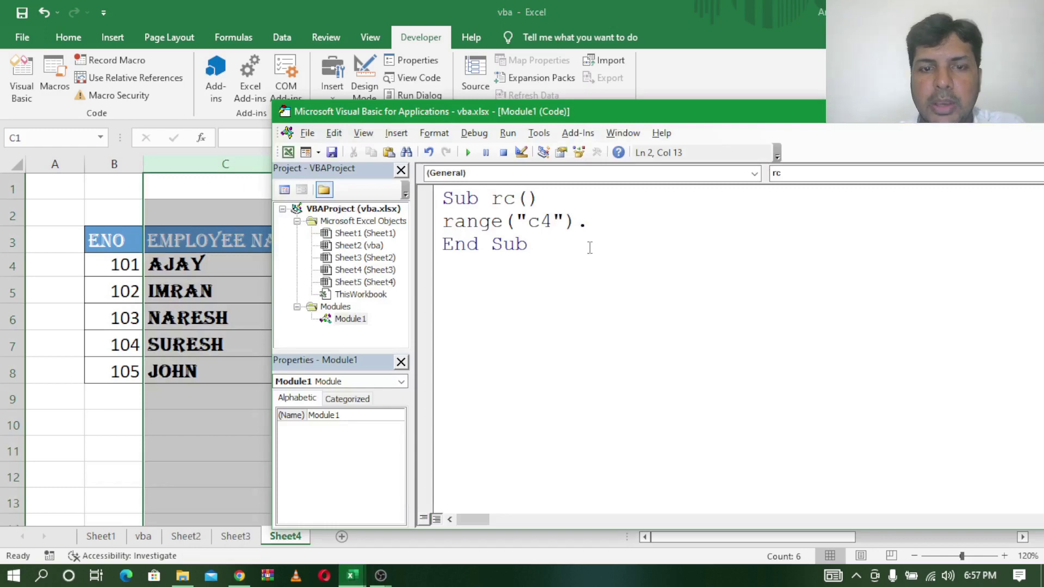
pyautogui.click(109, 322)
pyautogui.moveTo(351, 575)
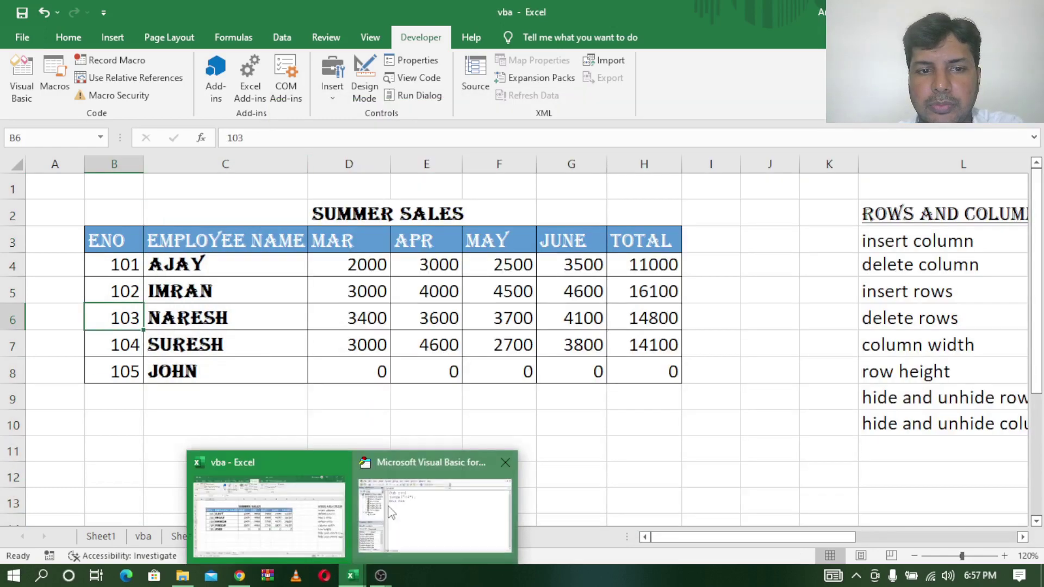
pyautogui.click(435, 506)
pyautogui.write('e("c4").e')
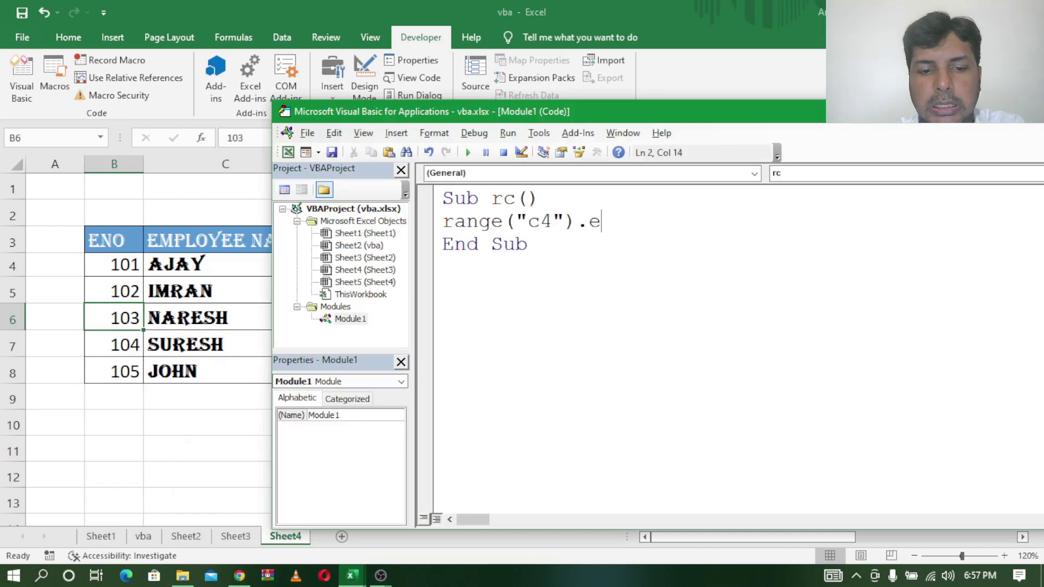
pyautogui.write('n')
pyautogui.press('BackSpace')
pyautogui.press('BackSpace')
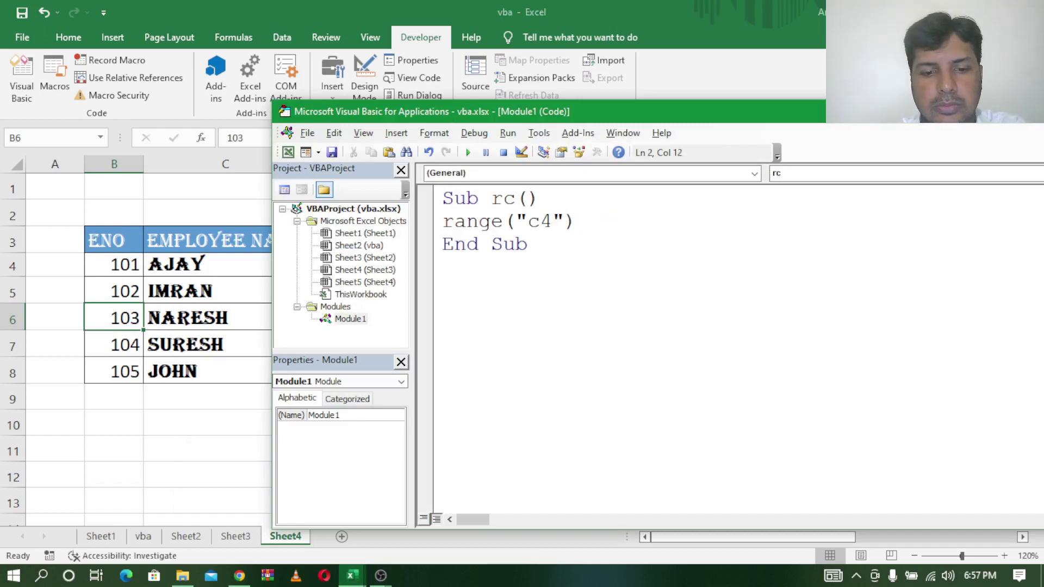
pyautogui.write('en')
pyautogui.press('BackSpace')
pyautogui.press('BackSpace')
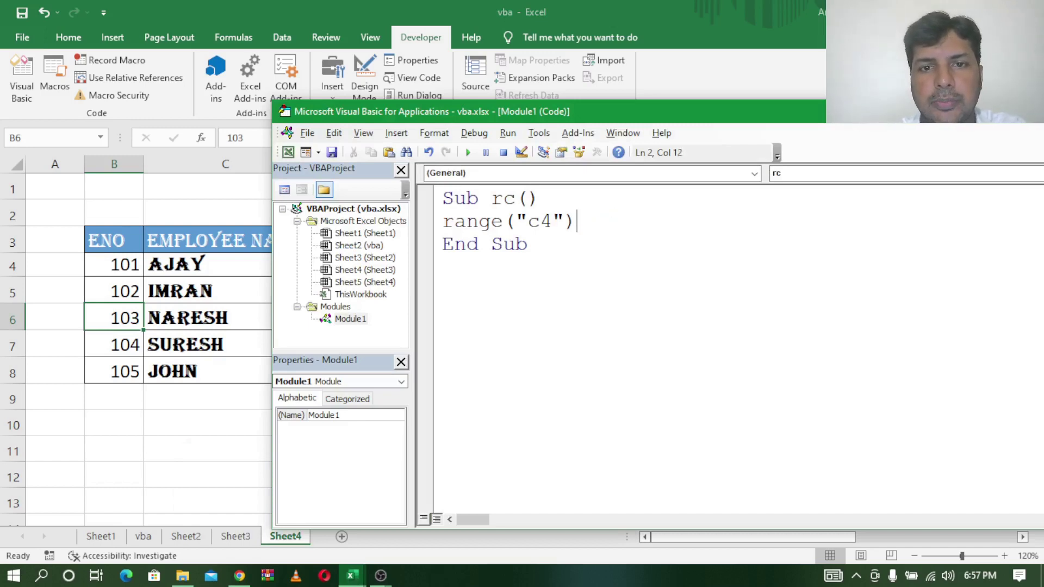
# Step: Complete the line as range("c4").EntireColumn.Insert using the member suggestions
pyautogui.write('.e')
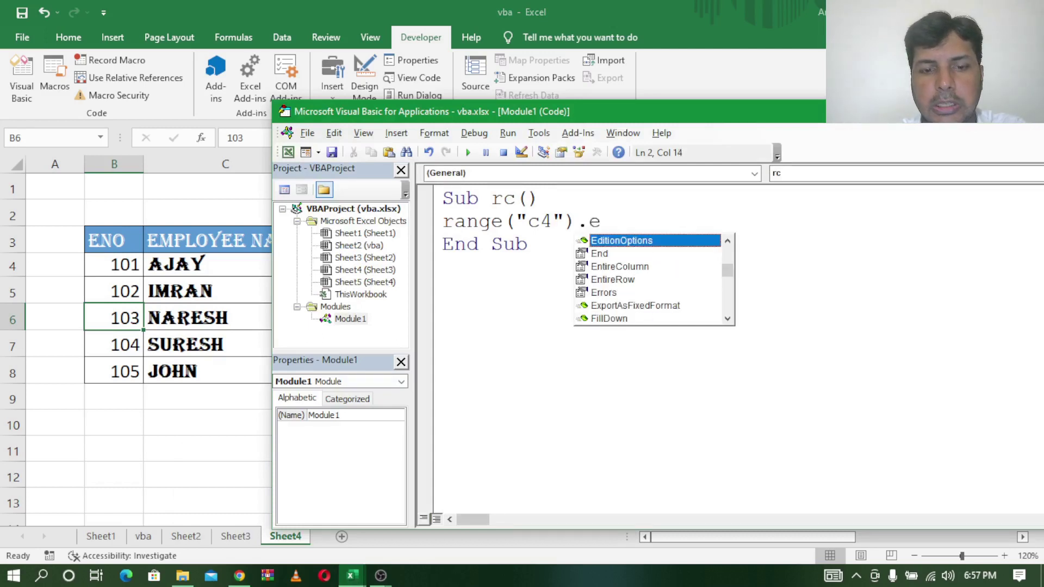
pyautogui.click(633, 268)
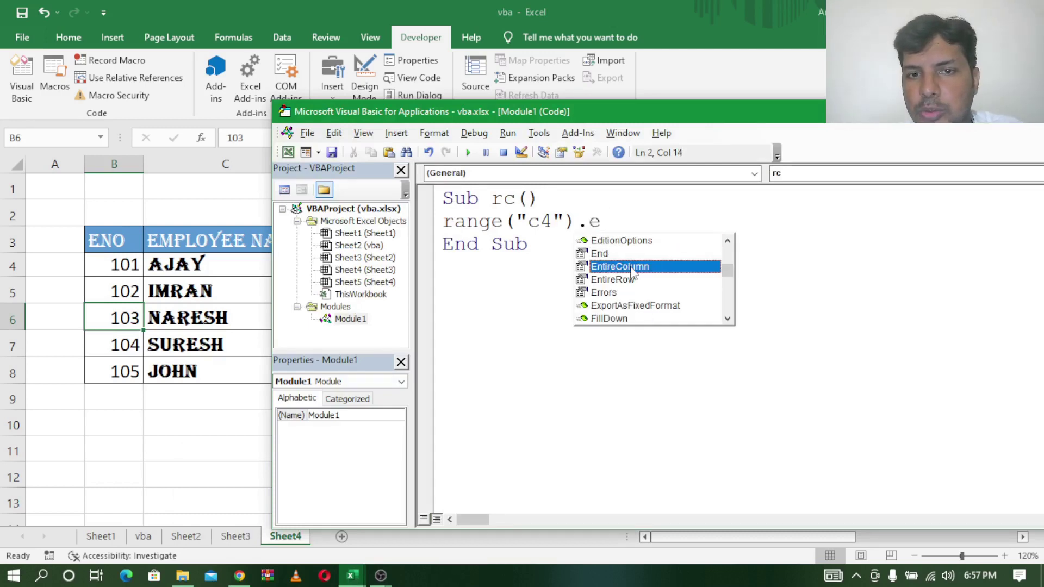
pyautogui.doubleClick(633, 268)
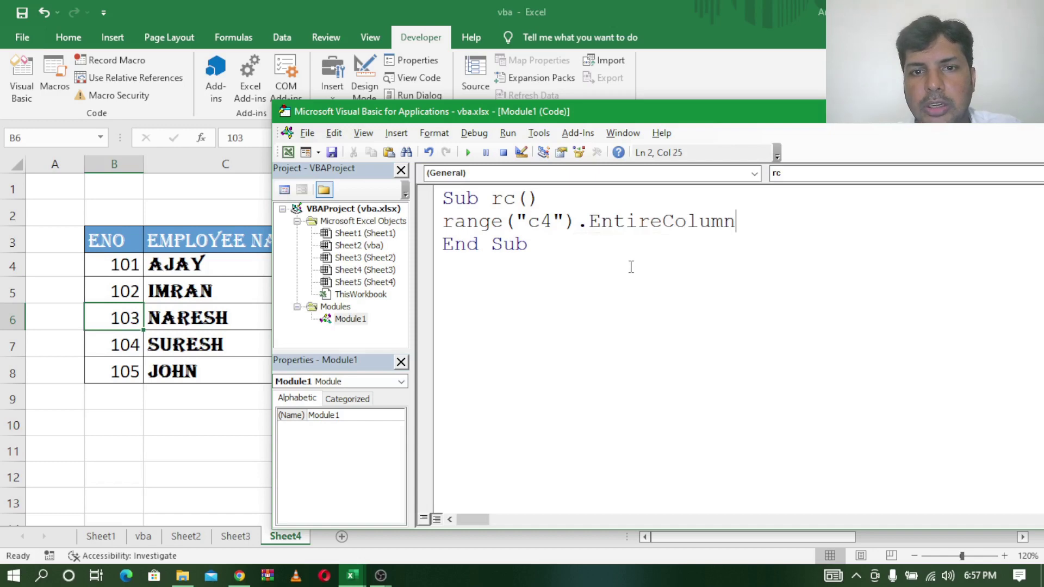
pyautogui.write('.')
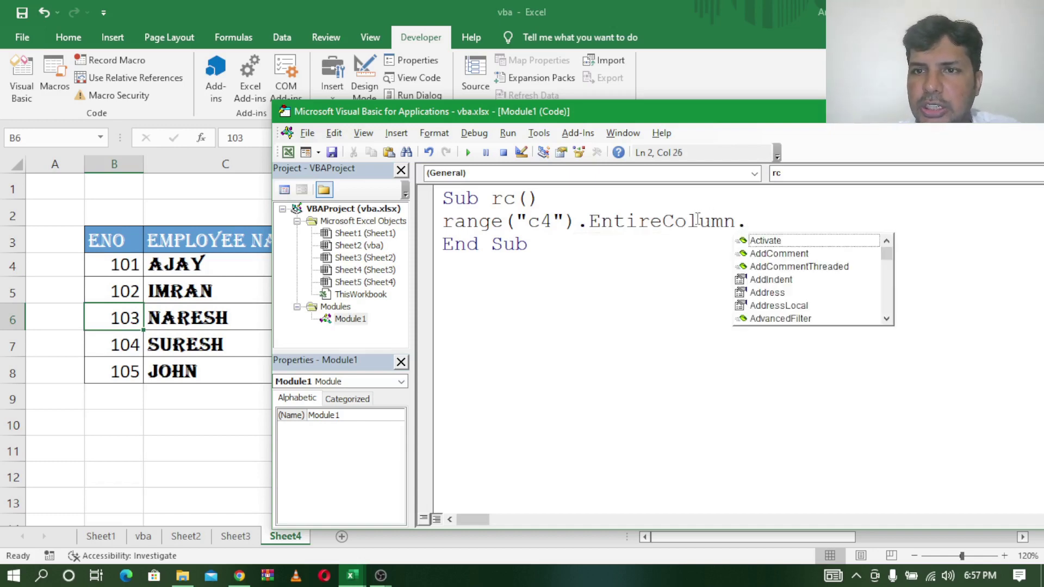
pyautogui.write('ins')
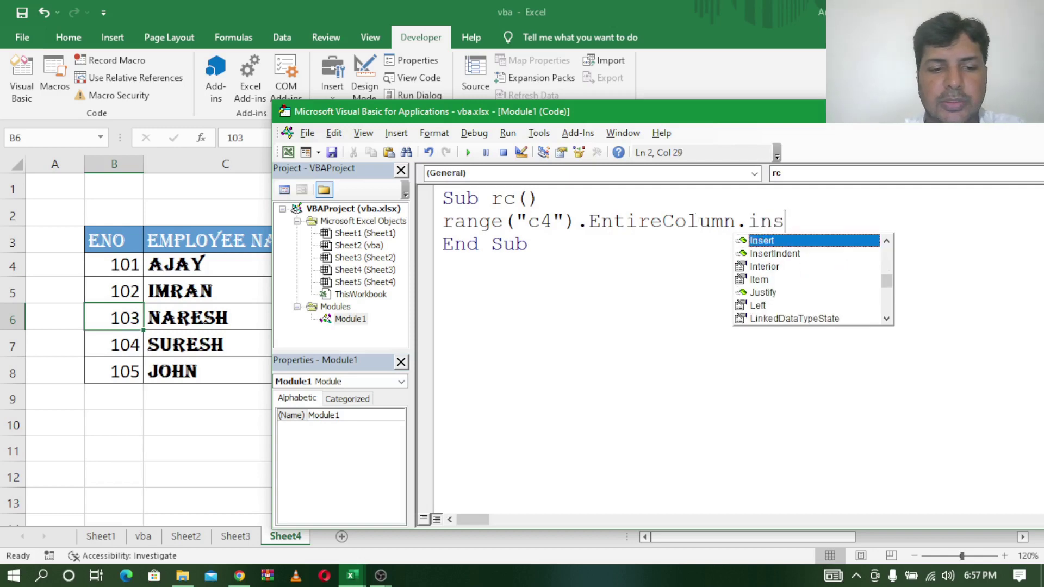
pyautogui.write('ert')
pyautogui.press('Return')
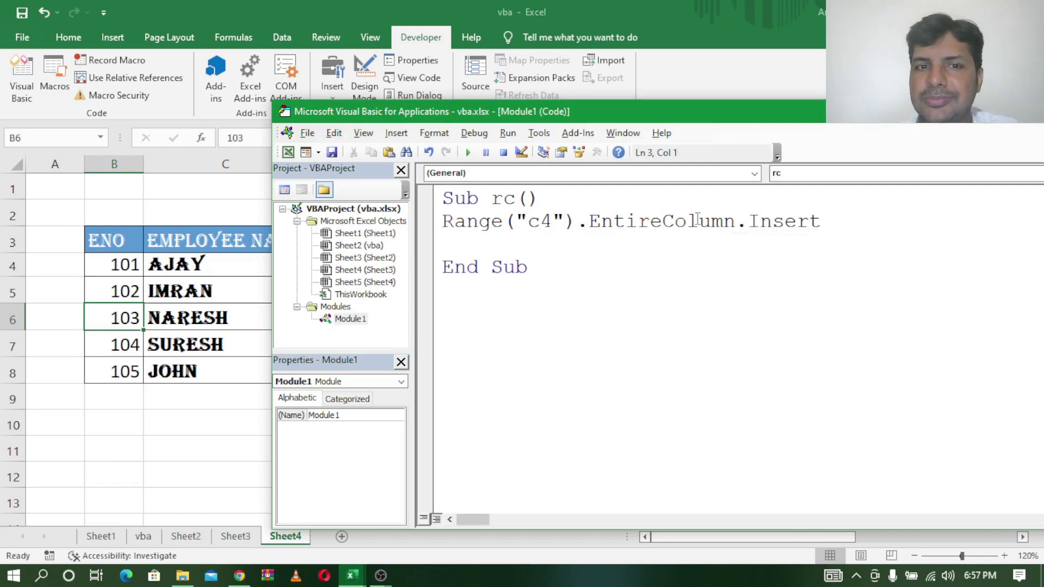
# Step: Duplicate the line below and change it to range("c4").EntireColumn.Delete
pyautogui.hotkey('shift', 'Up')
pyautogui.hotkey('ctrl', 'c')
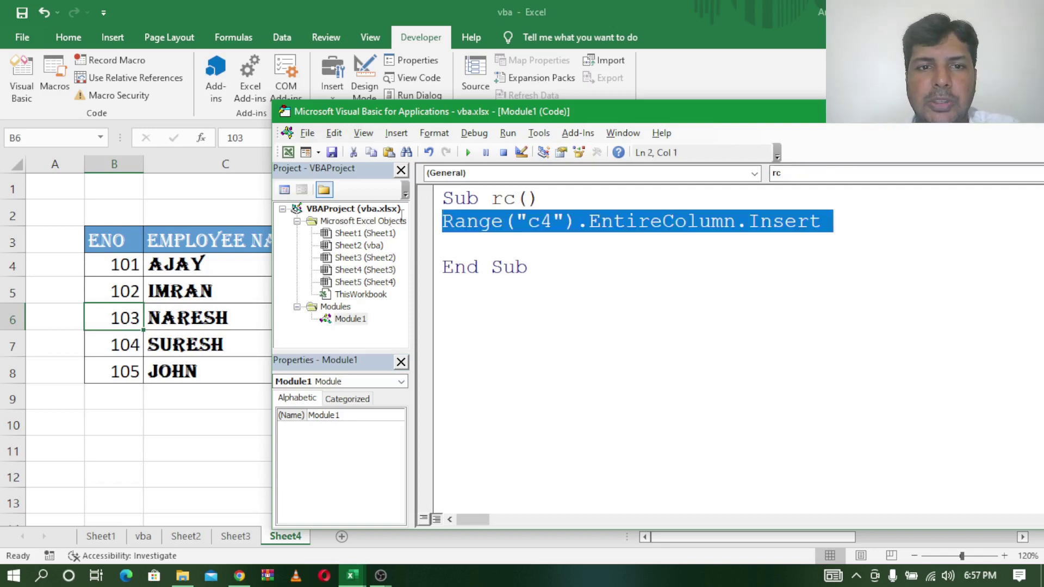
pyautogui.click(468, 248)
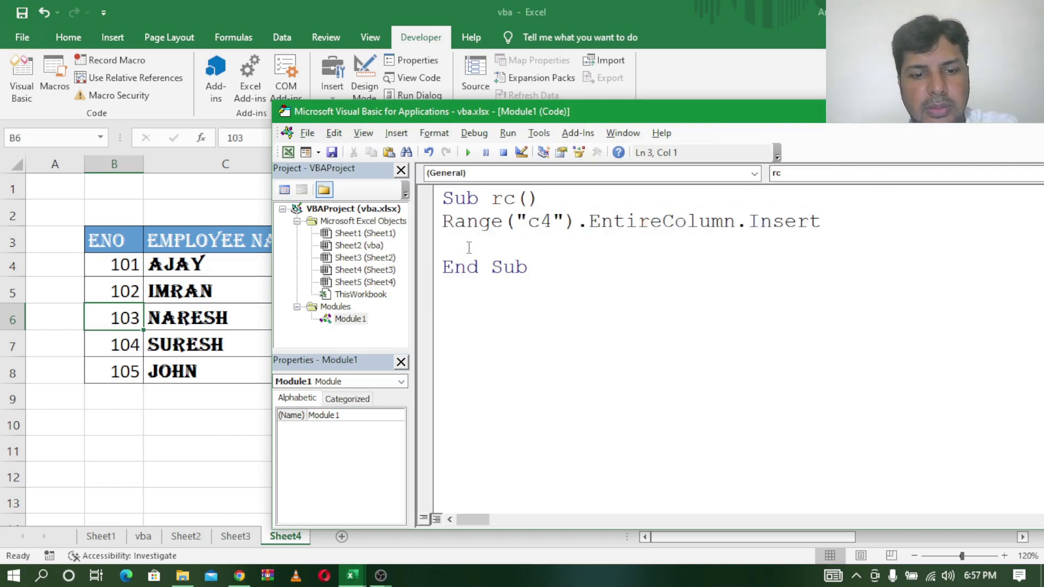
pyautogui.hotkey('ctrl', 'v')
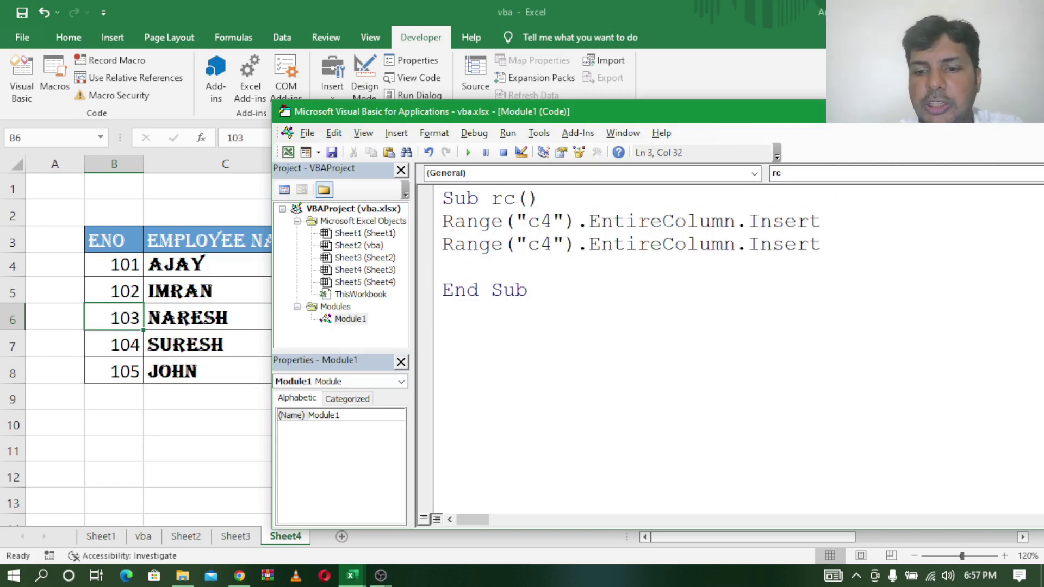
pyautogui.press('BackSpace')
pyautogui.press('BackSpace')
pyautogui.press('BackSpace')
pyautogui.press('BackSpace')
pyautogui.press('BackSpace')
pyautogui.press('BackSpace')
pyautogui.write('de')
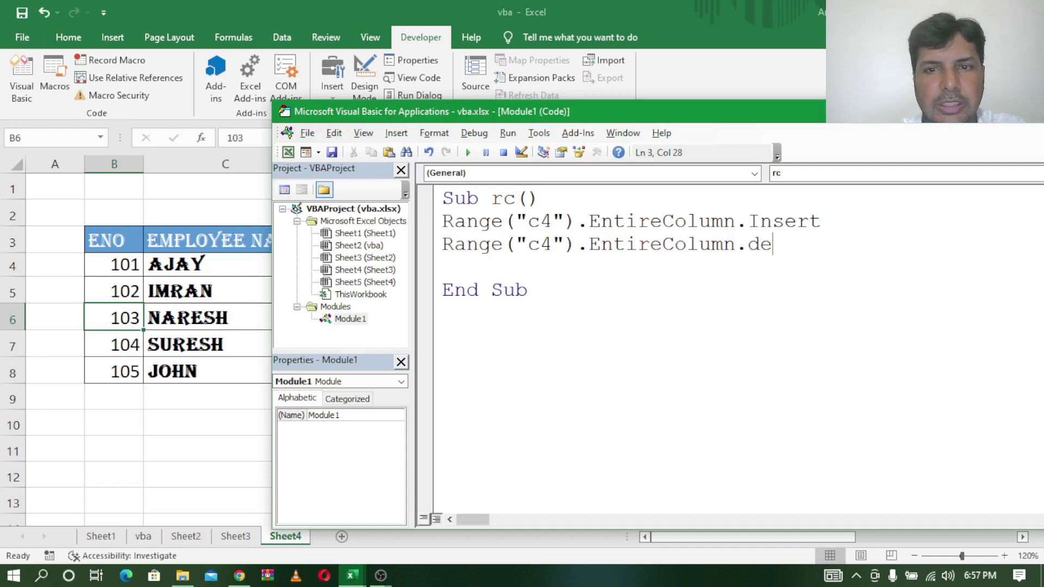
pyautogui.write('lete')
pyautogui.press('Down')
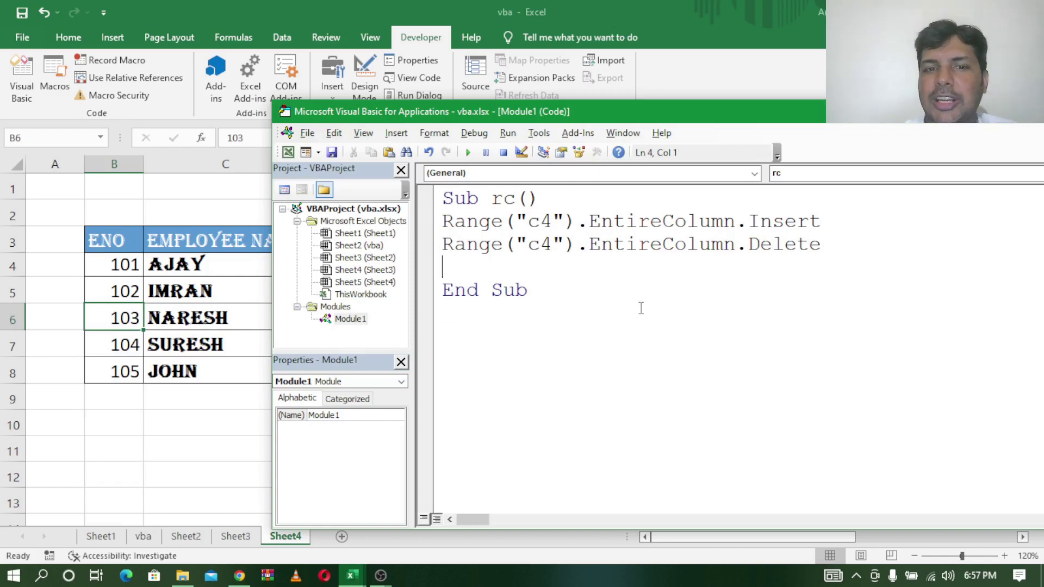
pyautogui.click(604, 289)
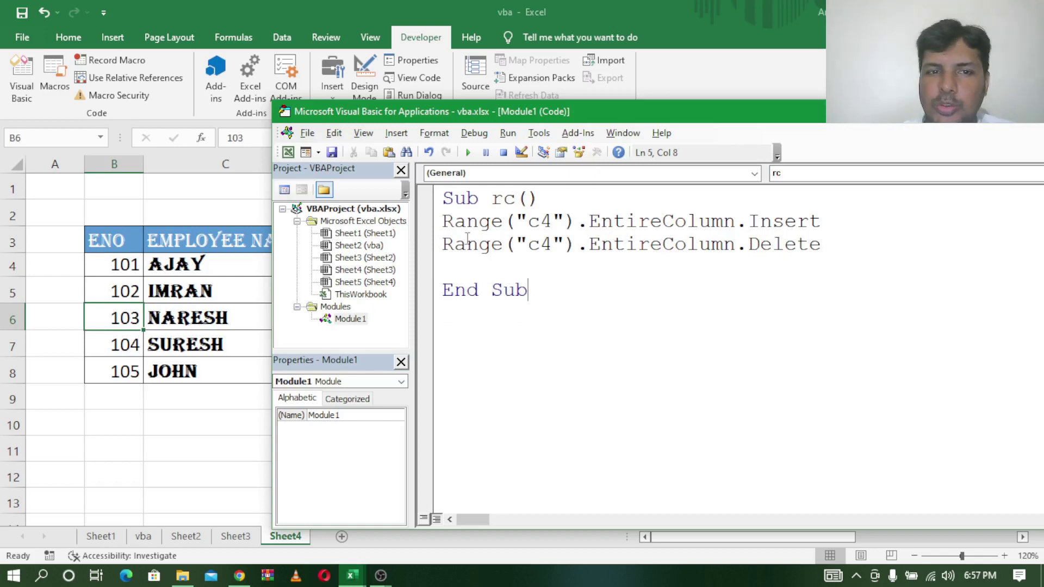
# Step: Show the Debug toolbar and step through rc, inserting then deleting column C
pyautogui.click(363, 133)
pyautogui.moveTo(392, 387)
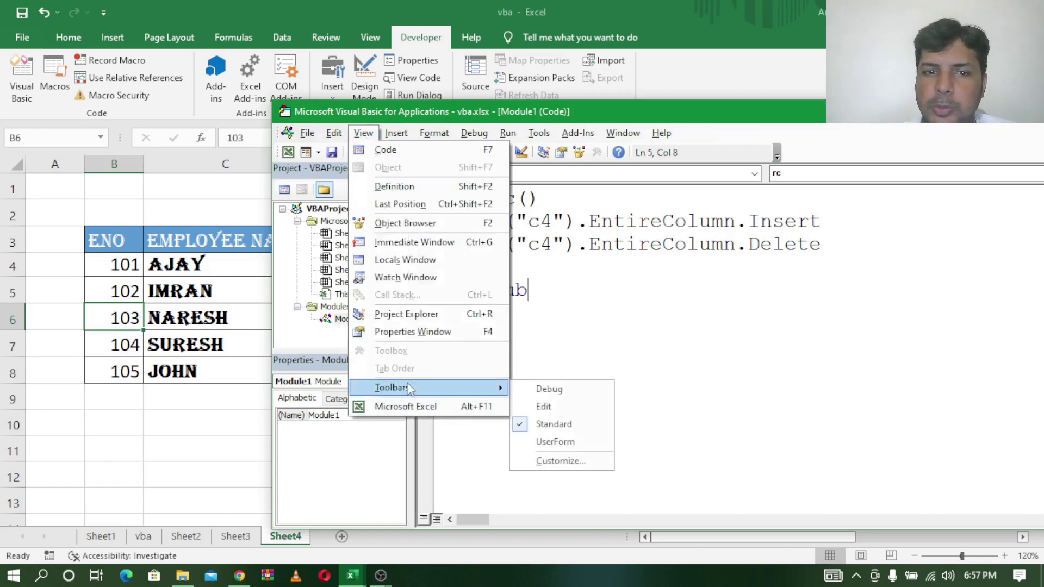
pyautogui.click(531, 388)
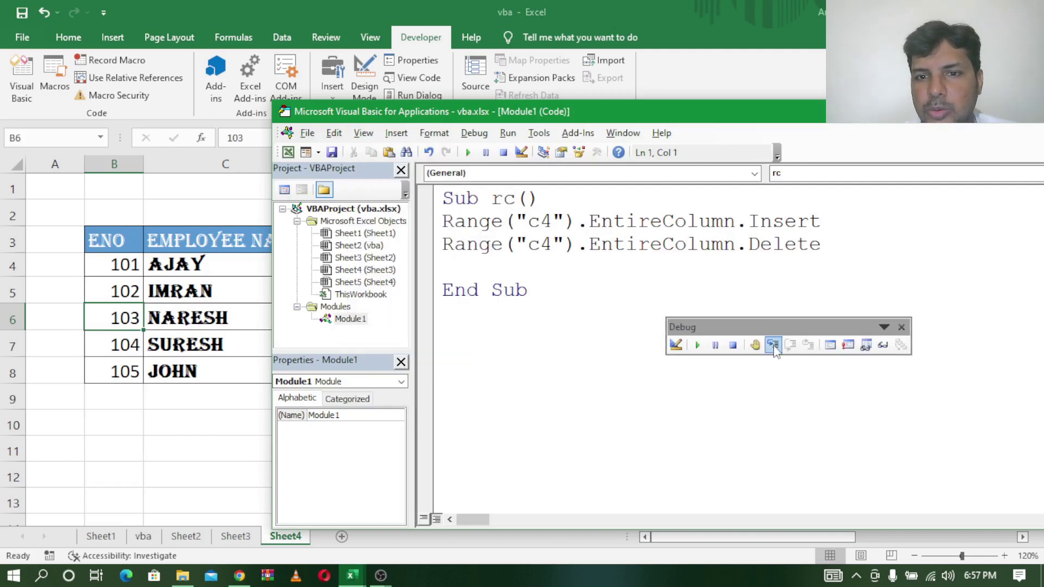
pyautogui.click(773, 345)
pyautogui.click(773, 345)
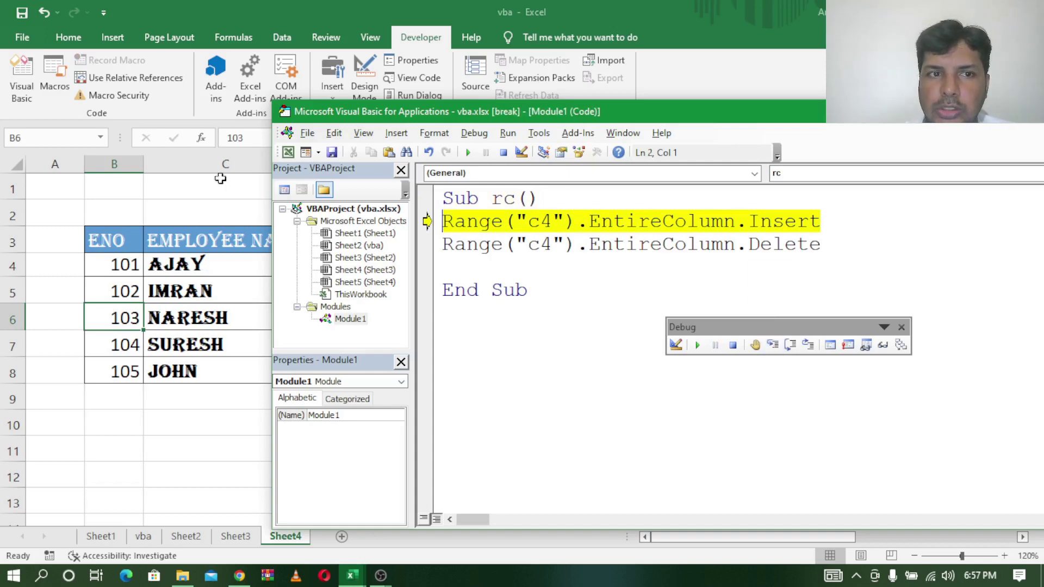
pyautogui.moveTo(358, 111); pyautogui.dragTo(472, 102)
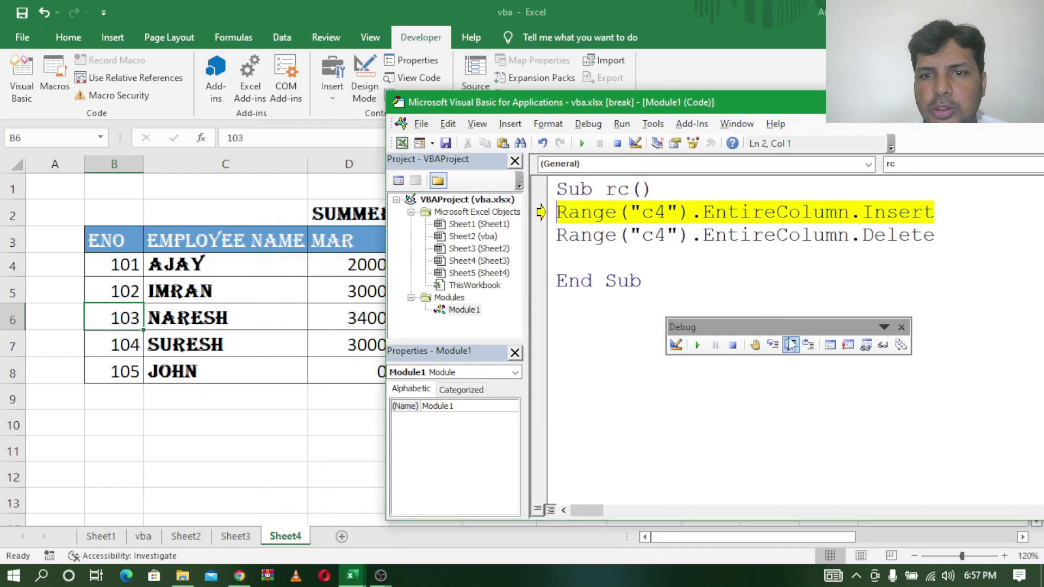
pyautogui.click(773, 345)
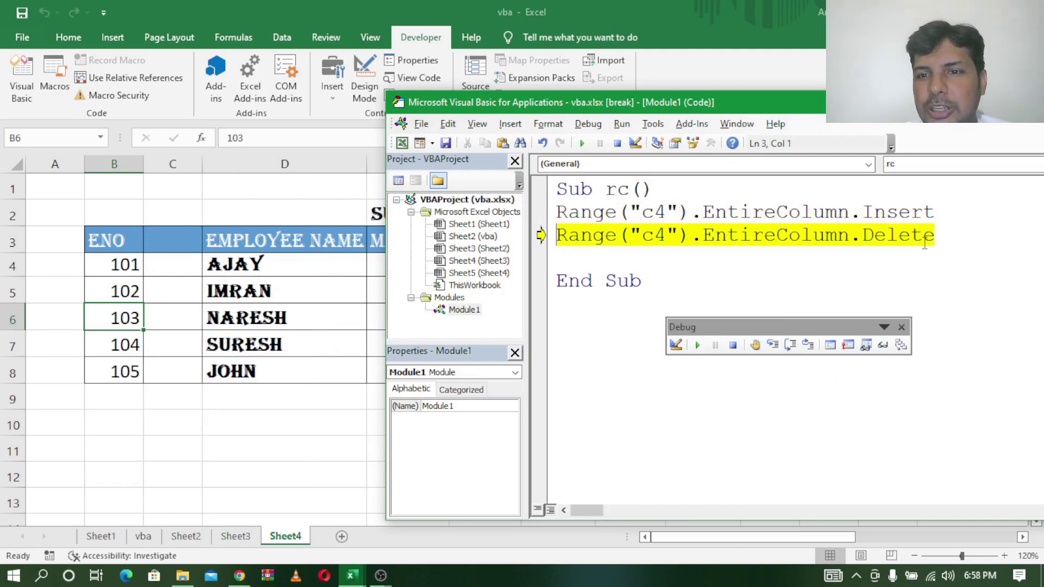
pyautogui.click(772, 345)
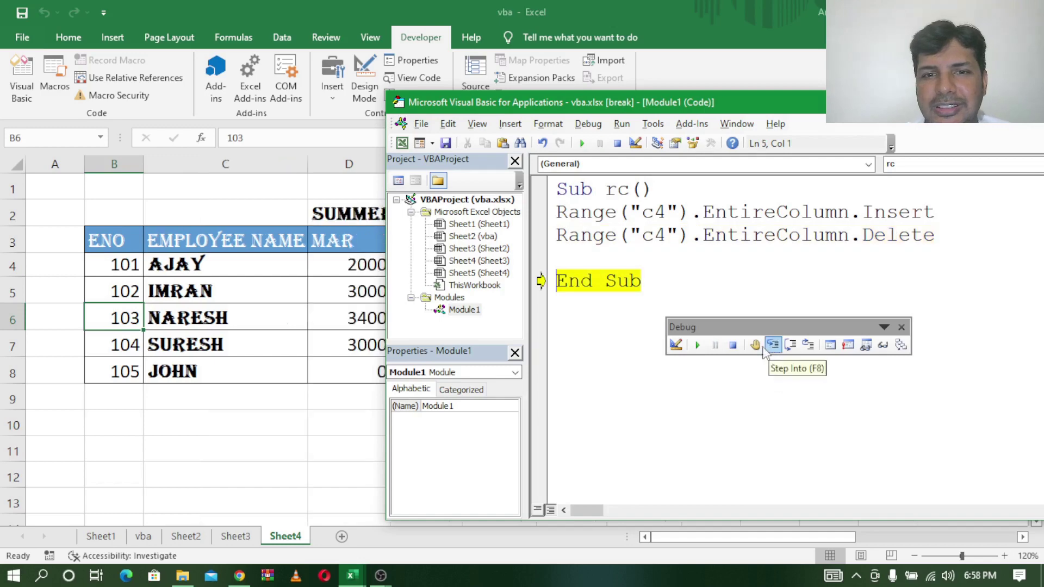
pyautogui.click(772, 345)
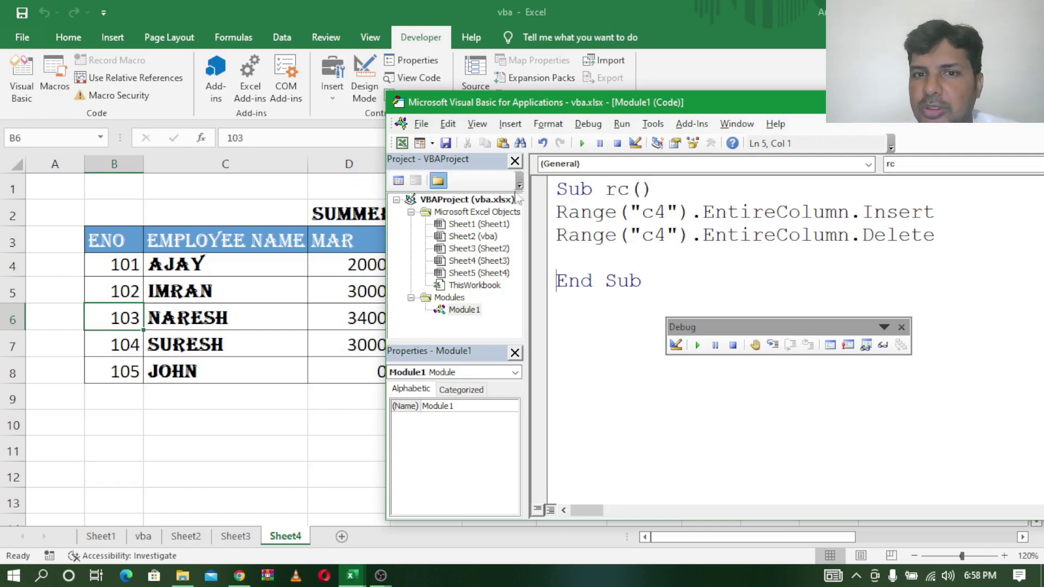
# Step: Change both range references in rc from c4 to c4:d4
pyautogui.click(668, 215)
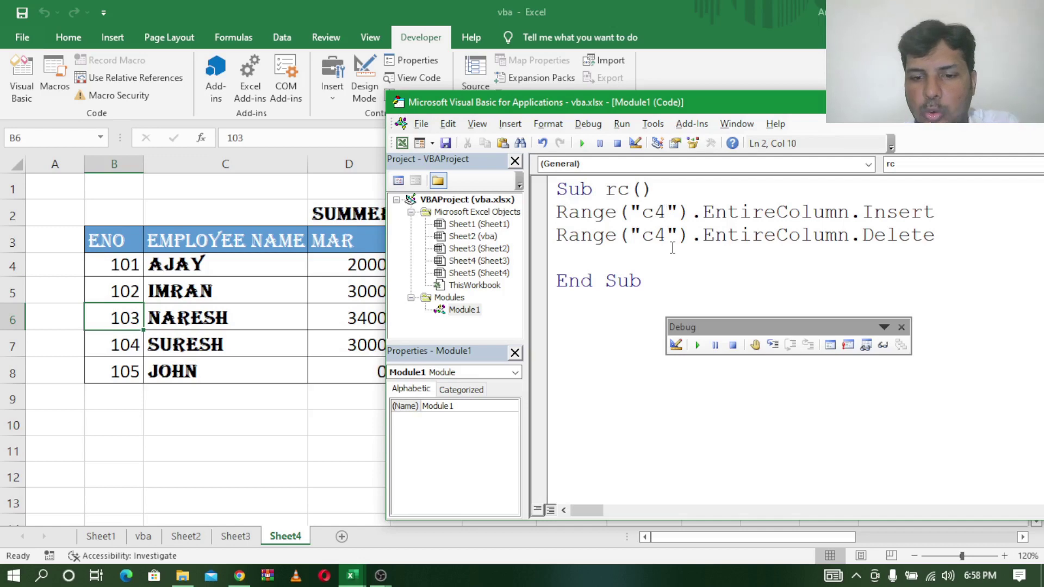
pyautogui.write(':')
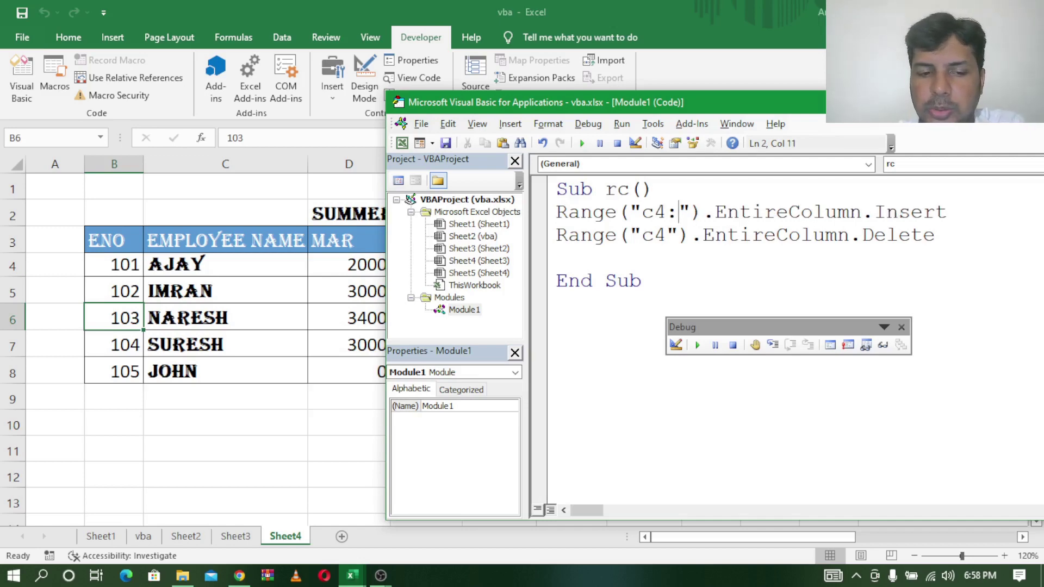
pyautogui.write('d4')
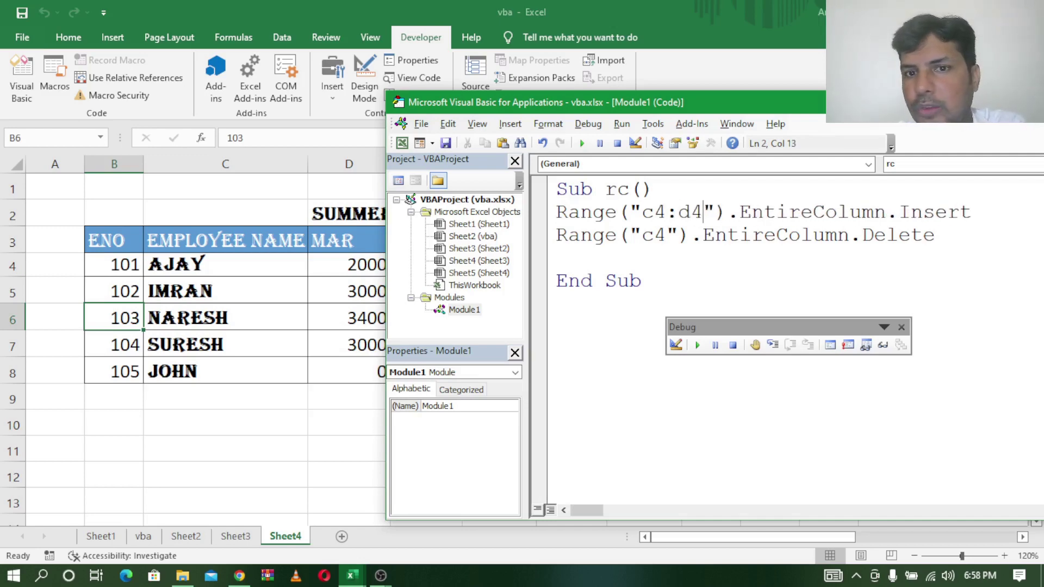
pyautogui.press('Down')
pyautogui.press('Left')
pyautogui.click(666, 235)
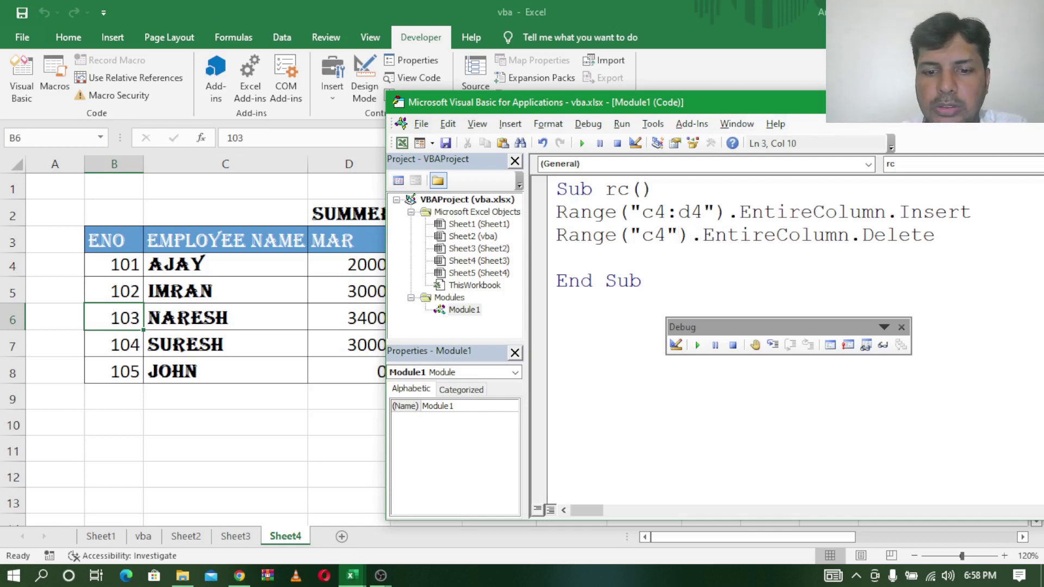
pyautogui.write(':d')
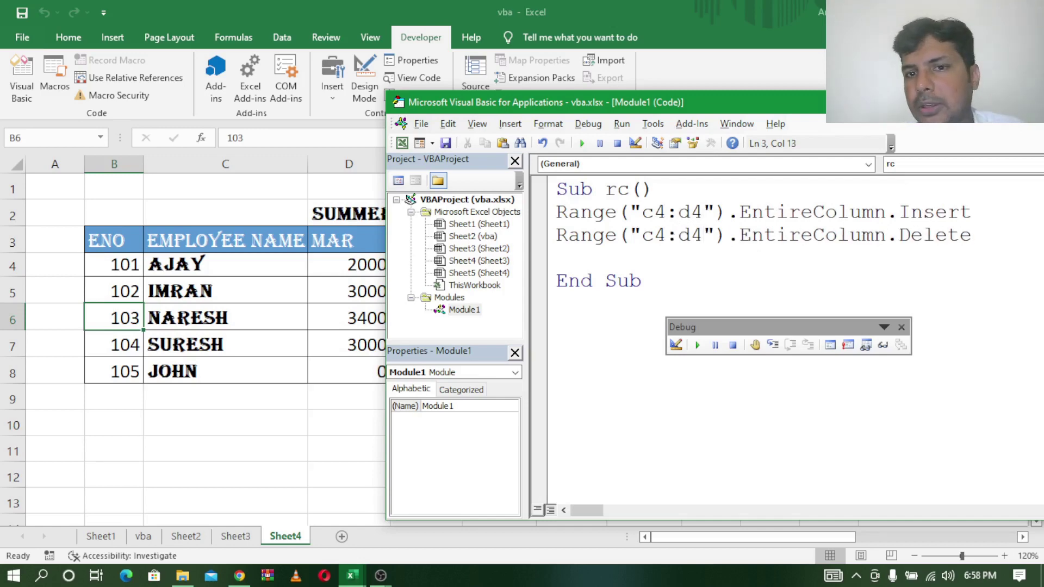
pyautogui.click(558, 189)
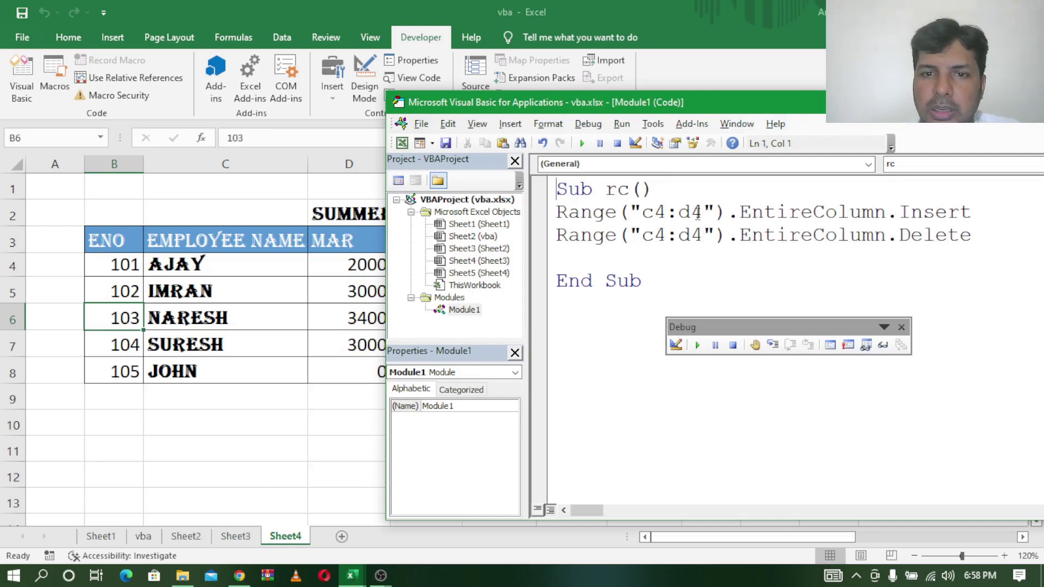
# Step: Step through rc to insert and then delete columns C and D
pyautogui.click(773, 345)
pyautogui.click(773, 345)
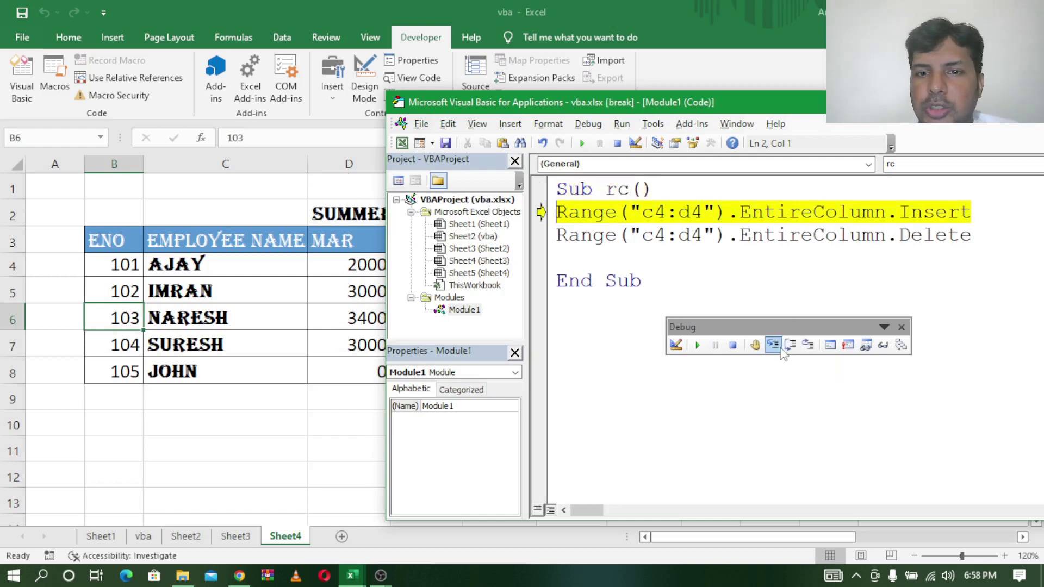
pyautogui.click(775, 349)
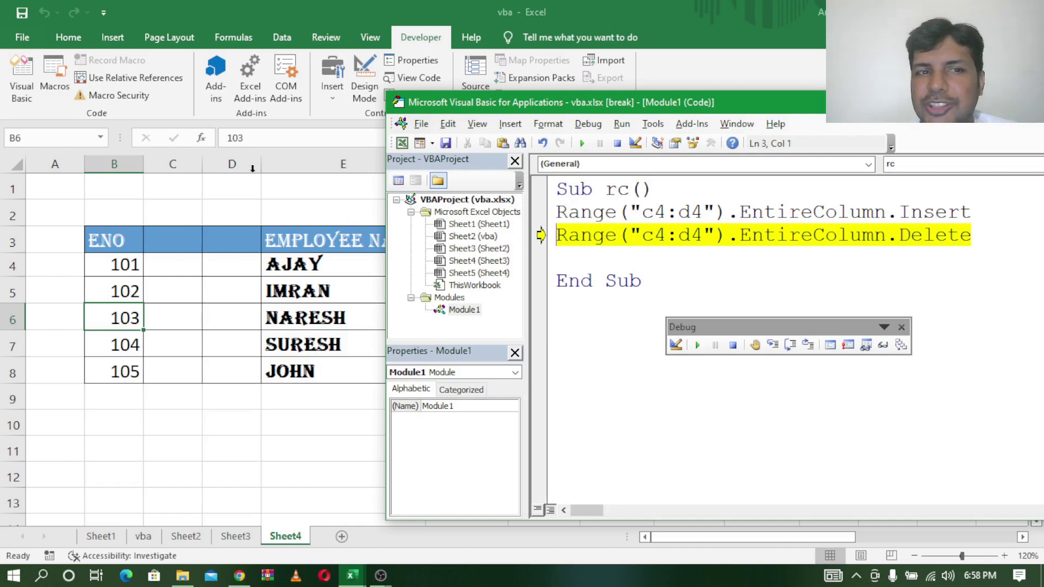
pyautogui.click(775, 347)
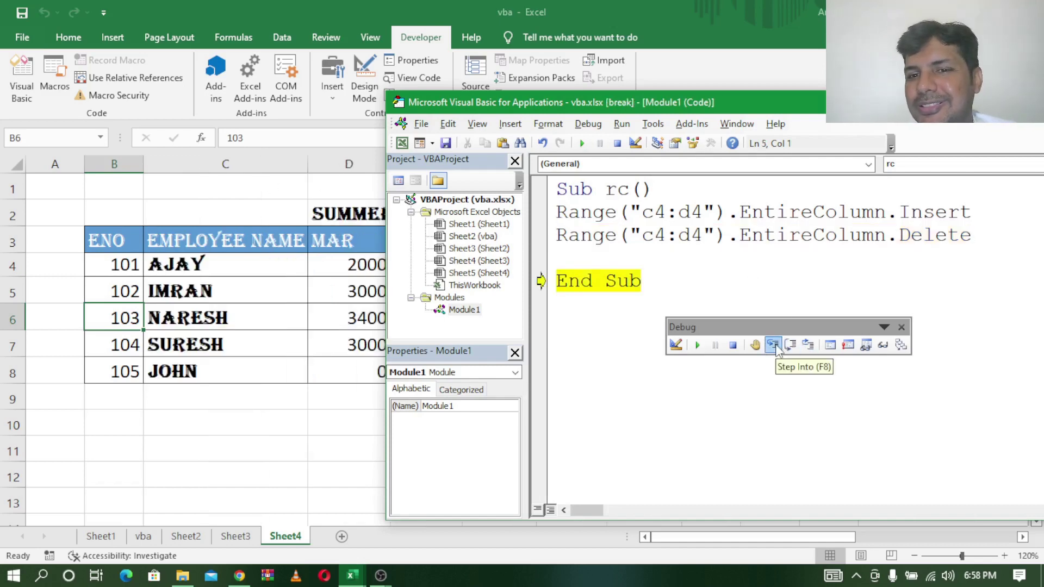
pyautogui.click(774, 347)
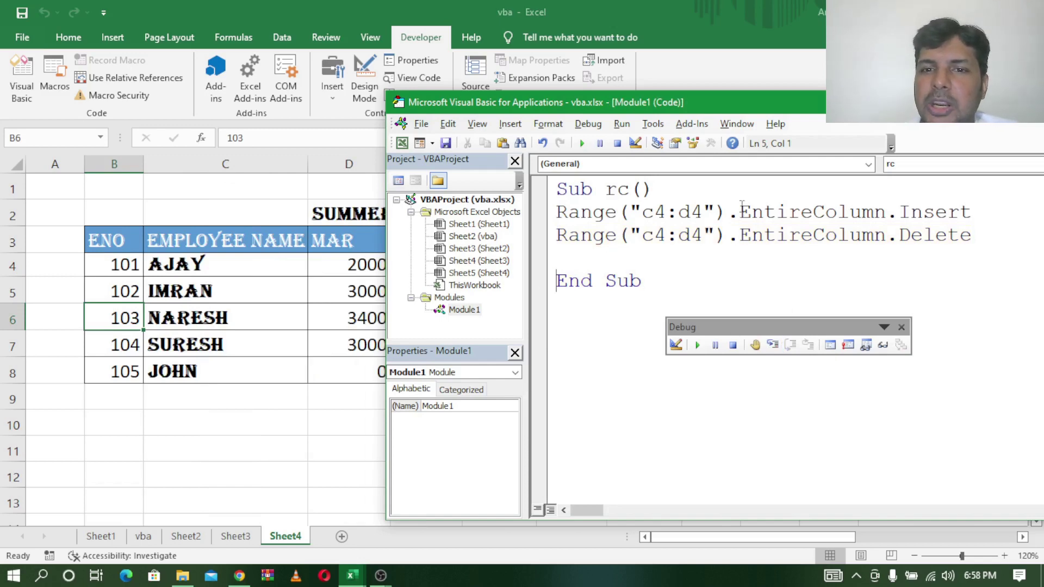
pyautogui.moveTo(741, 211); pyautogui.dragTo(901, 212)
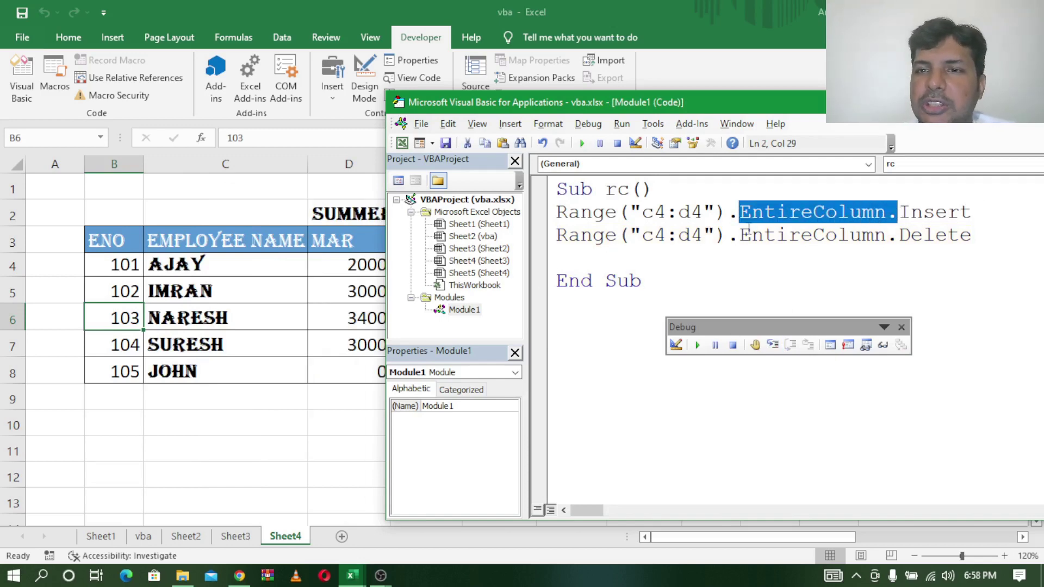
# Step: Add Range("c:c").Insert and Range("c:c").Delete lines before End Sub
pyautogui.click(587, 258)
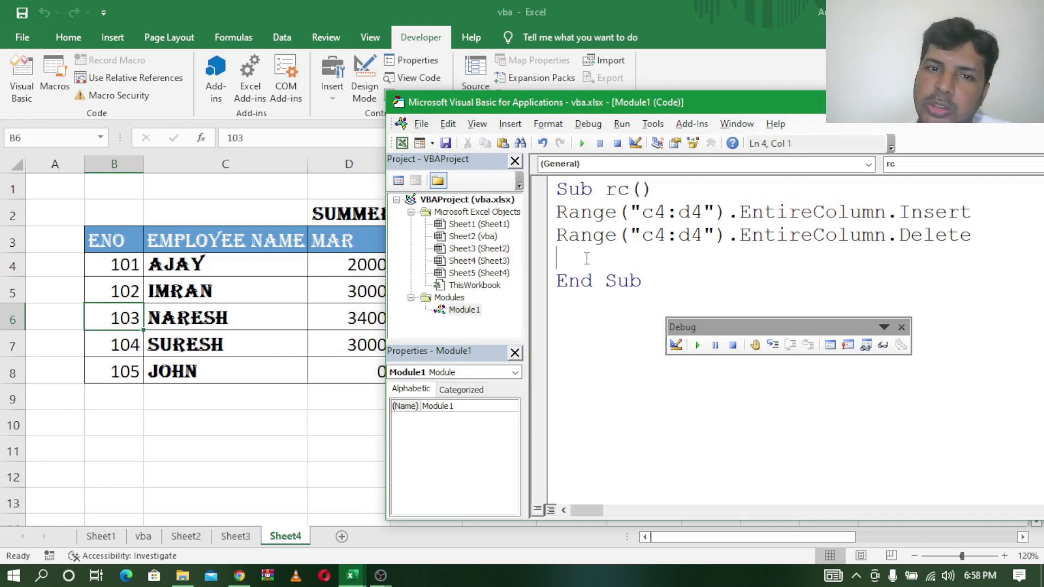
pyautogui.write('range')
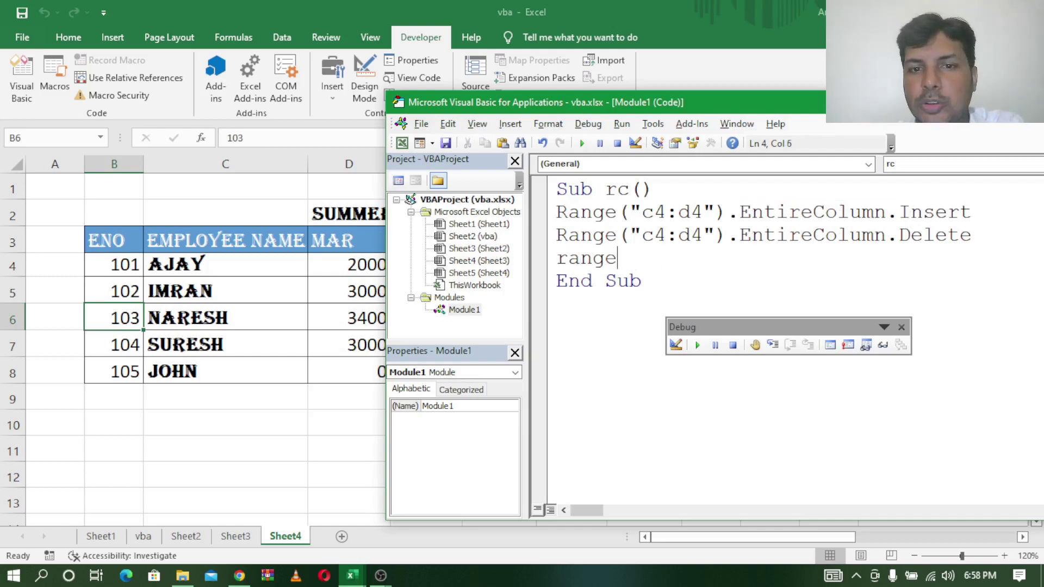
pyautogui.write('(')
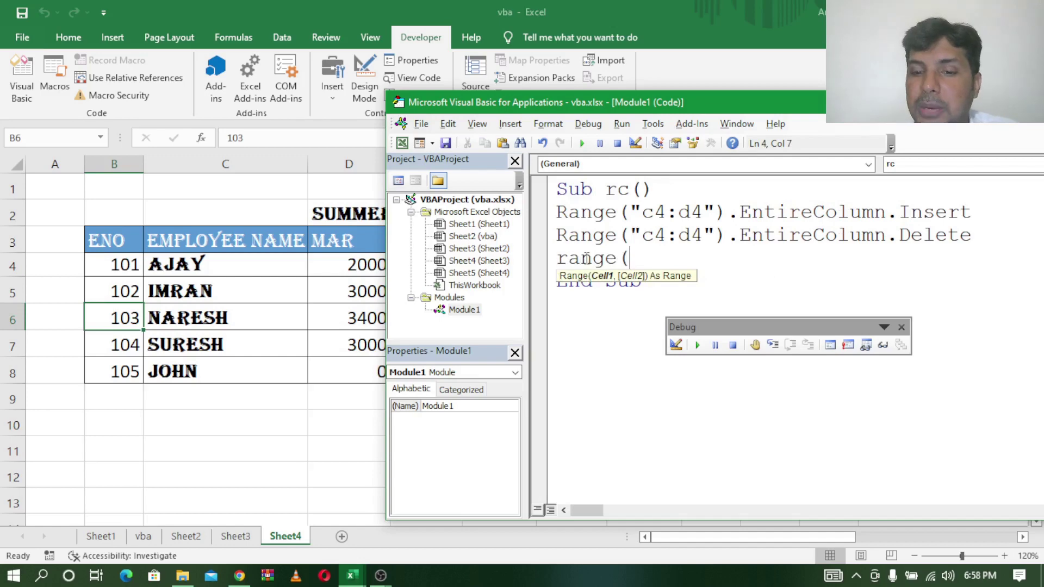
pyautogui.write('"c')
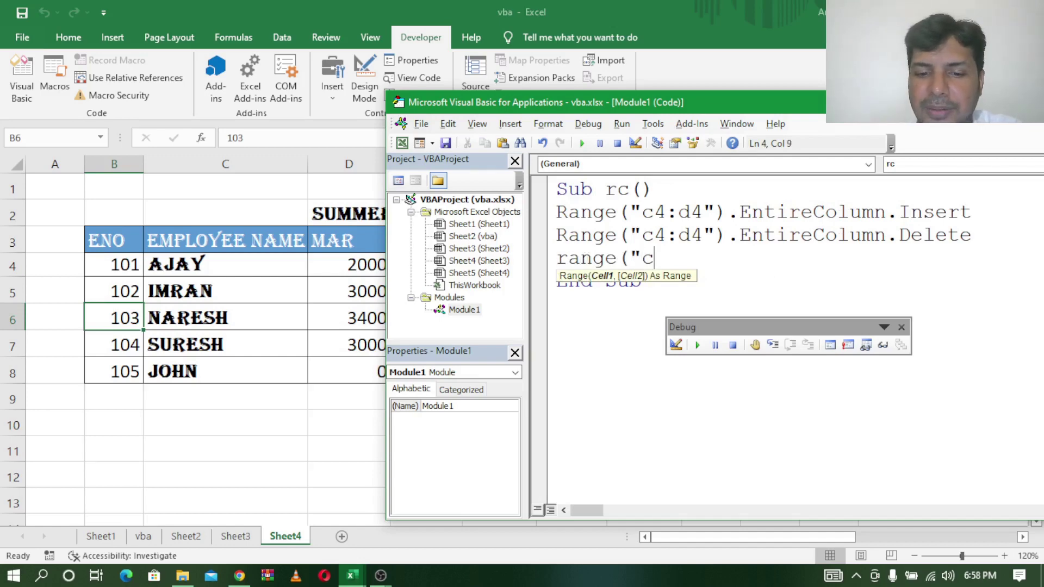
pyautogui.write(':c"')
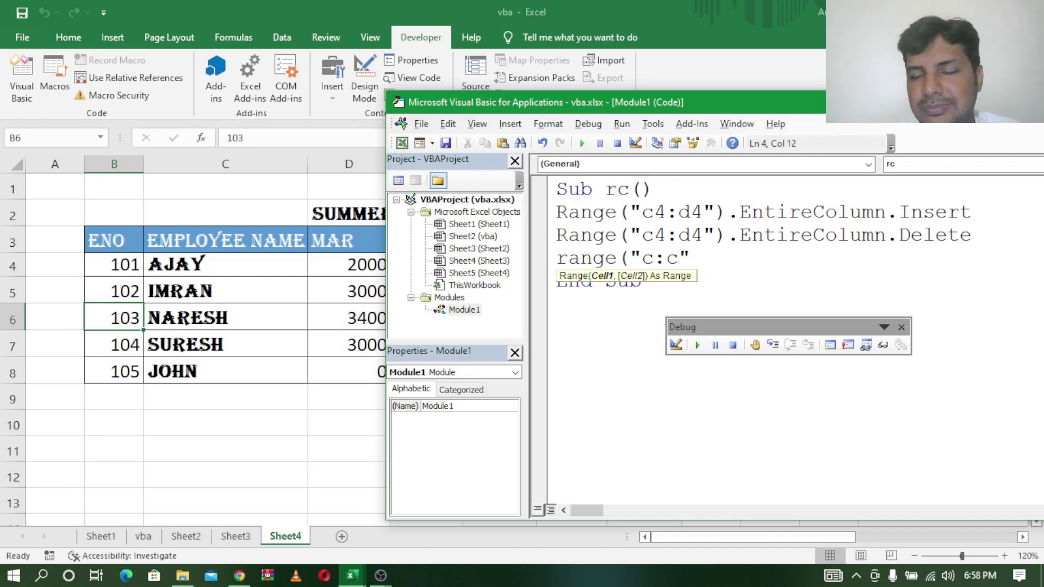
pyautogui.write(')')
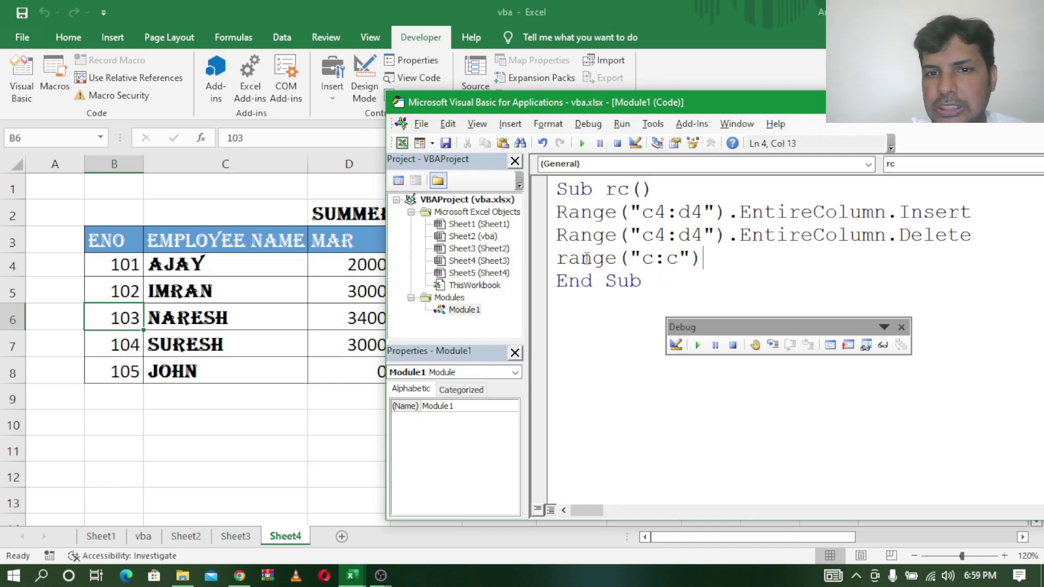
pyautogui.write('.')
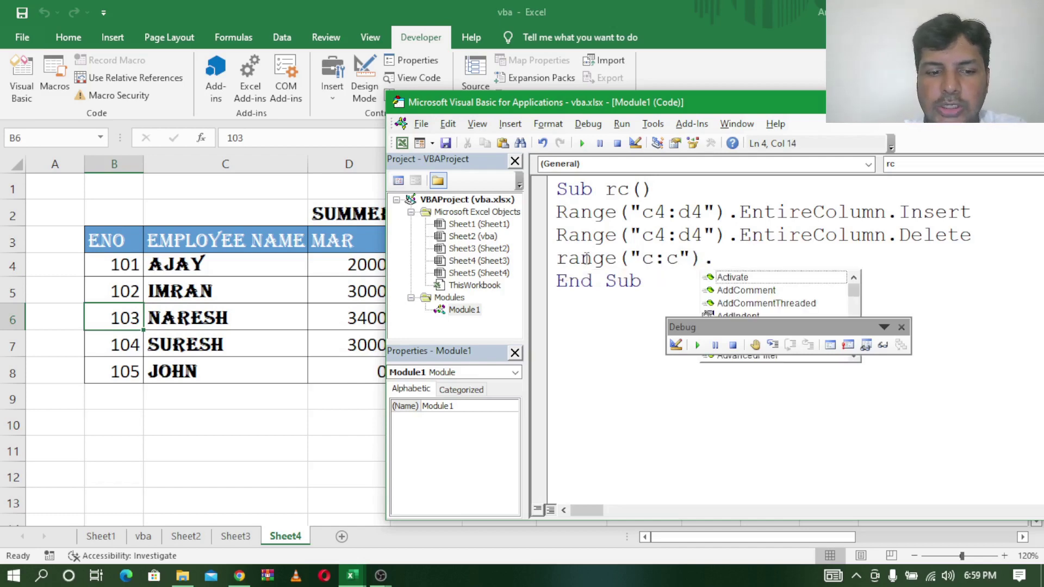
pyautogui.write('insert')
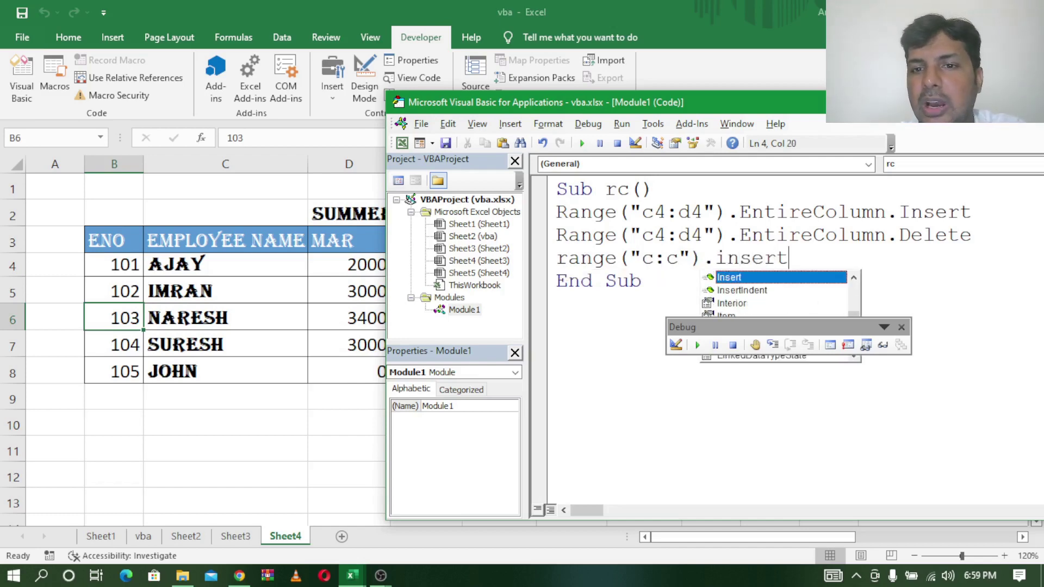
pyautogui.press('Return')
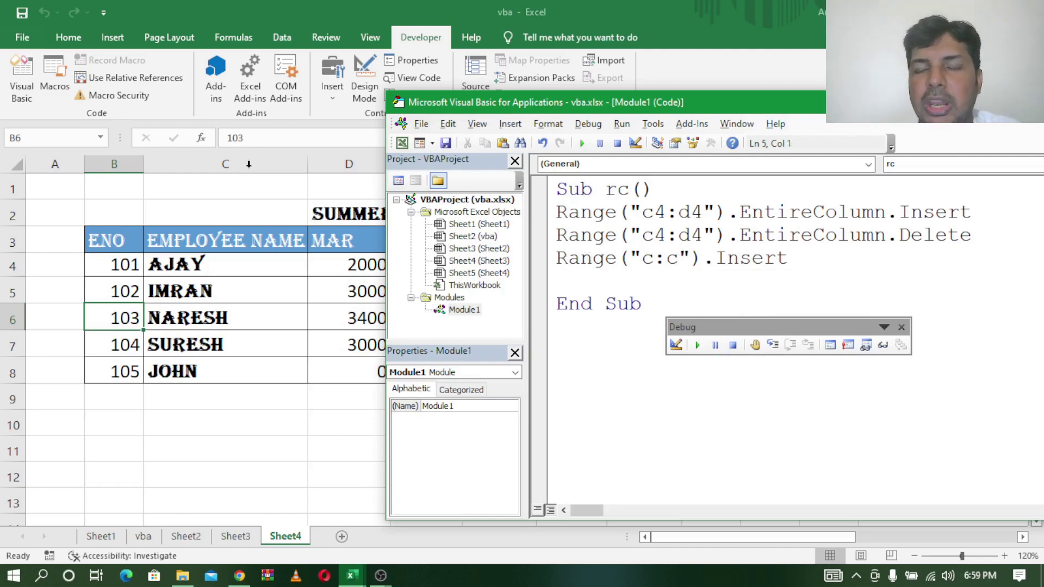
pyautogui.write('ran')
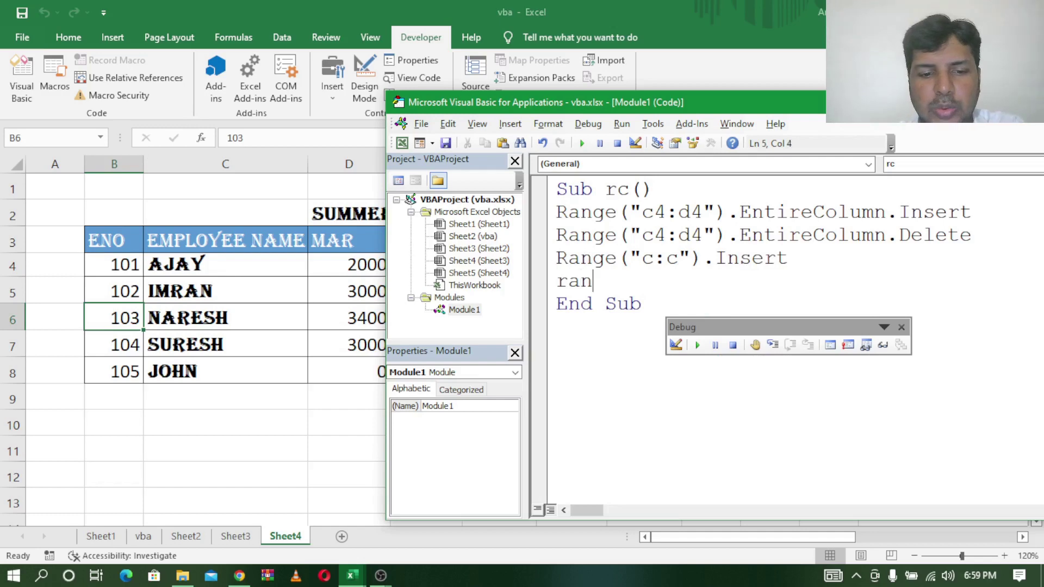
pyautogui.write('ge(')
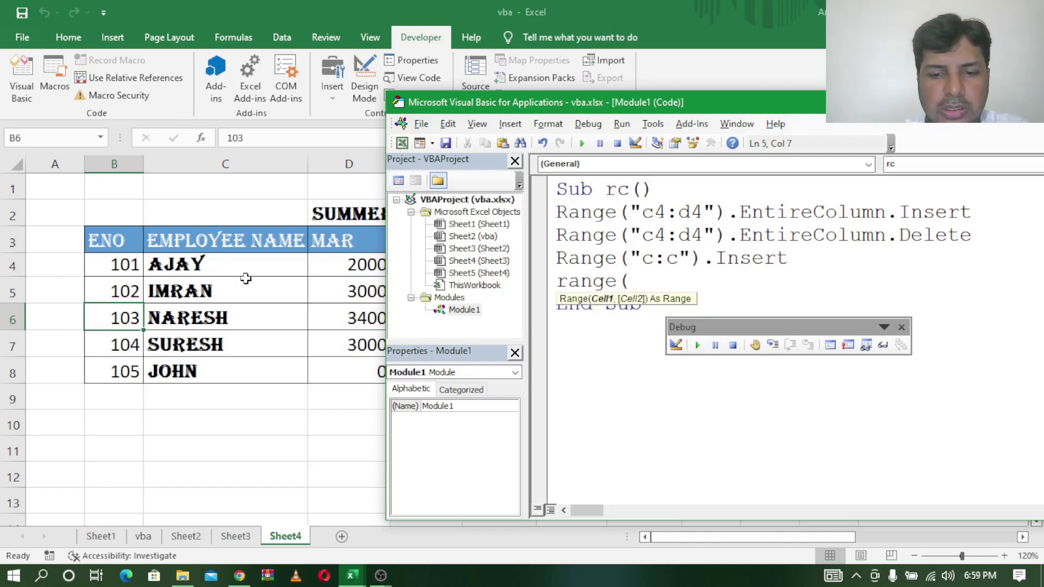
pyautogui.write('"c:')
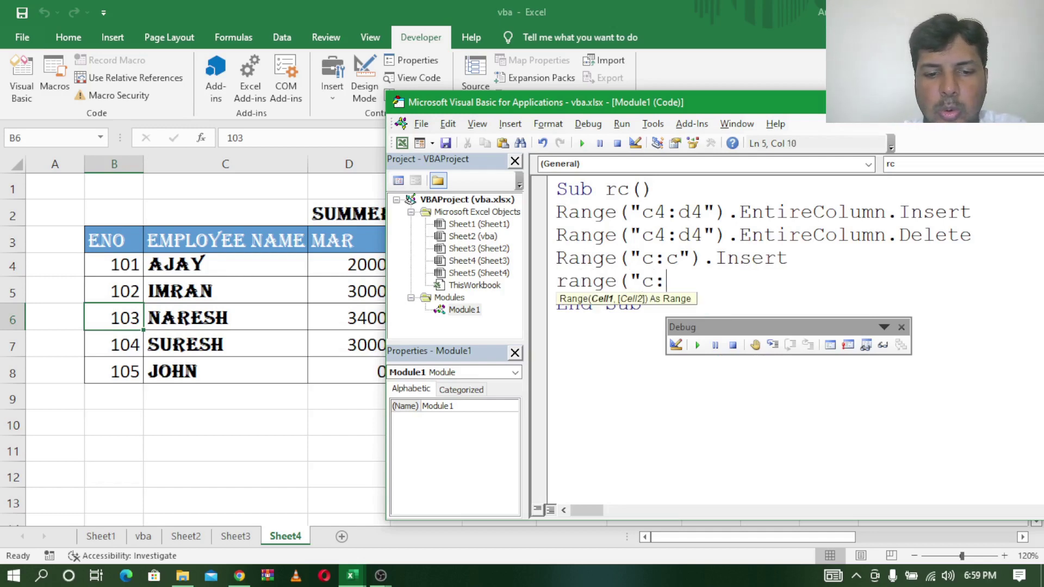
pyautogui.write('c")')
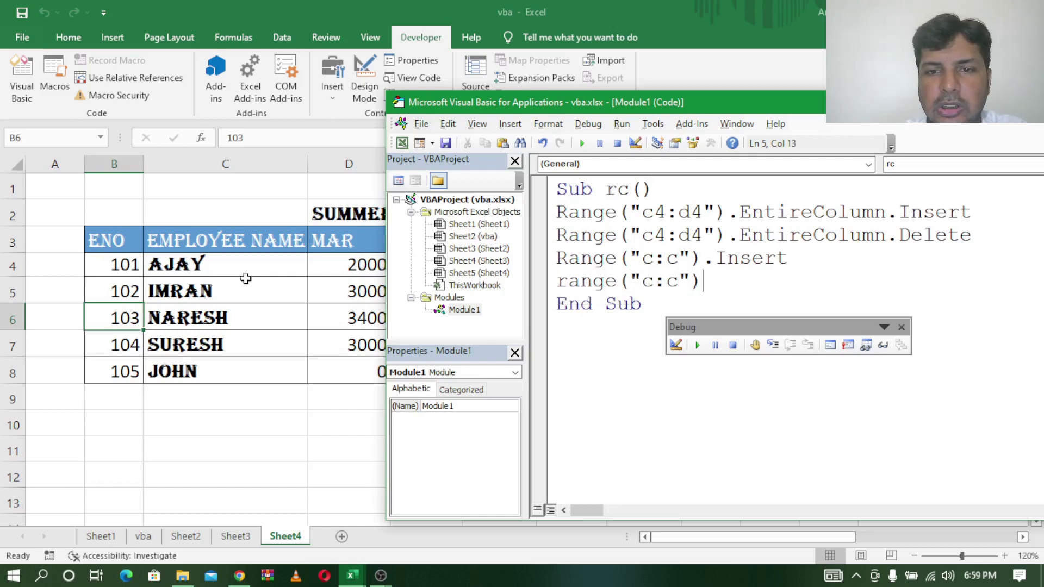
pyautogui.write('.dele')
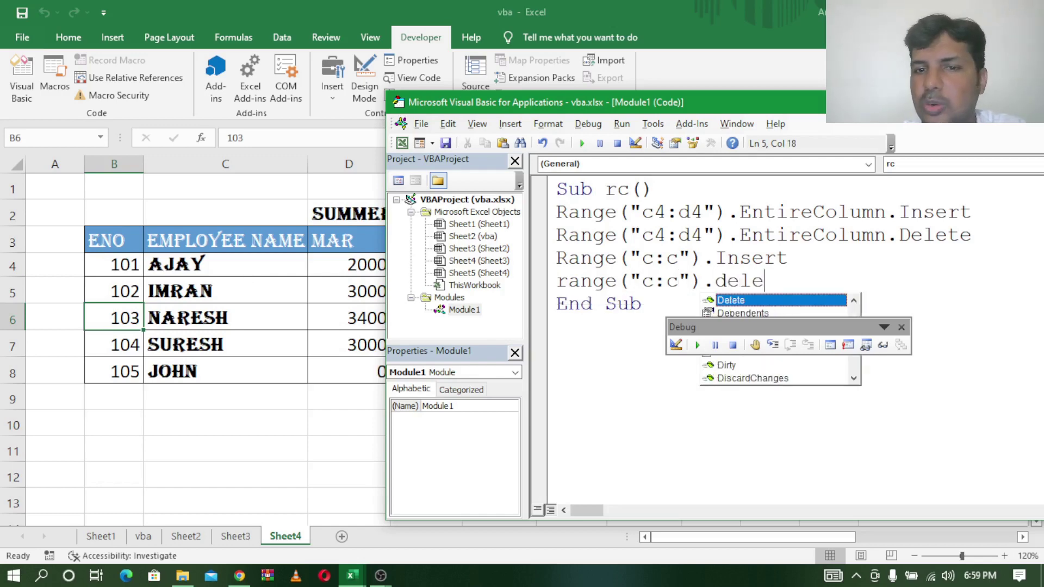
pyautogui.press('Tab')
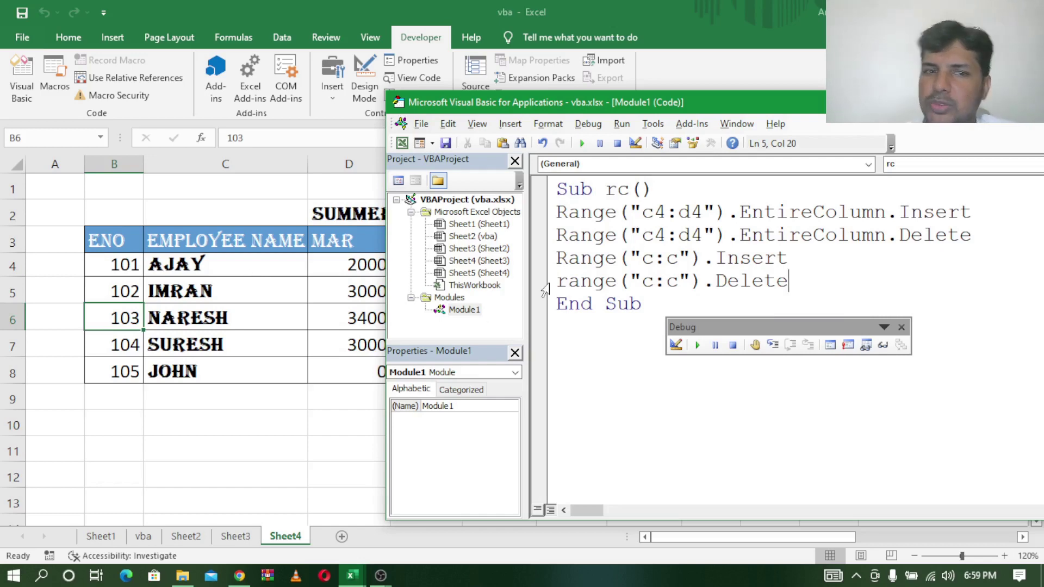
pyautogui.click(559, 190)
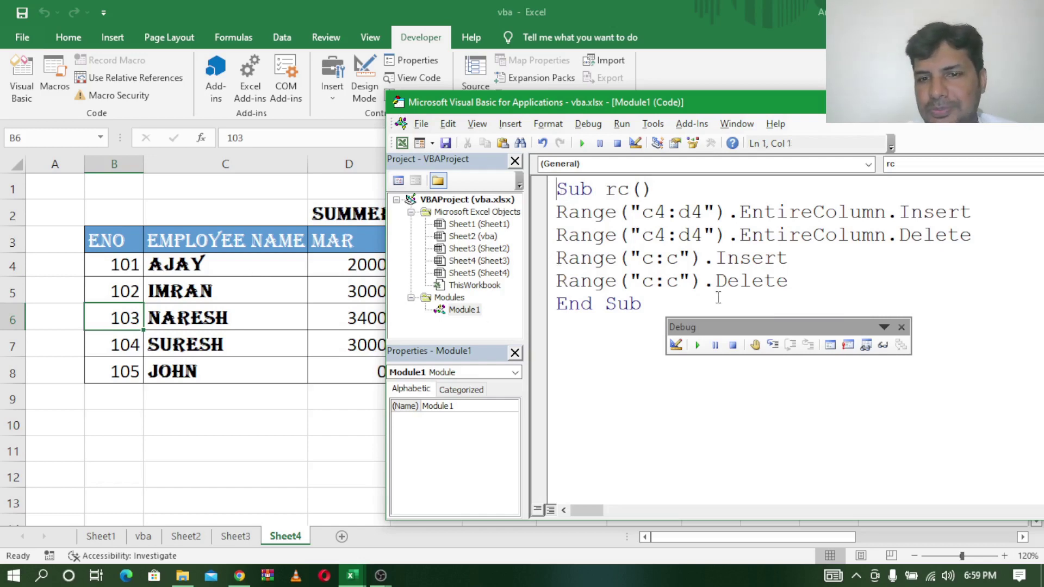
# Step: Step through rc, inserting and deleting column C via both the C4:D4 and C:C lines
pyautogui.click(772, 344)
pyautogui.click(772, 345)
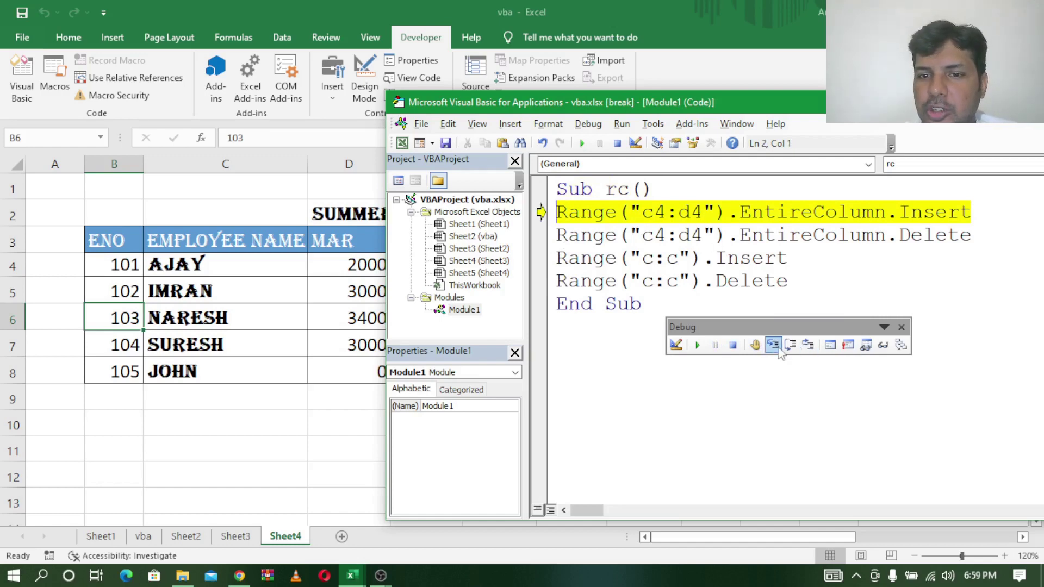
pyautogui.click(776, 347)
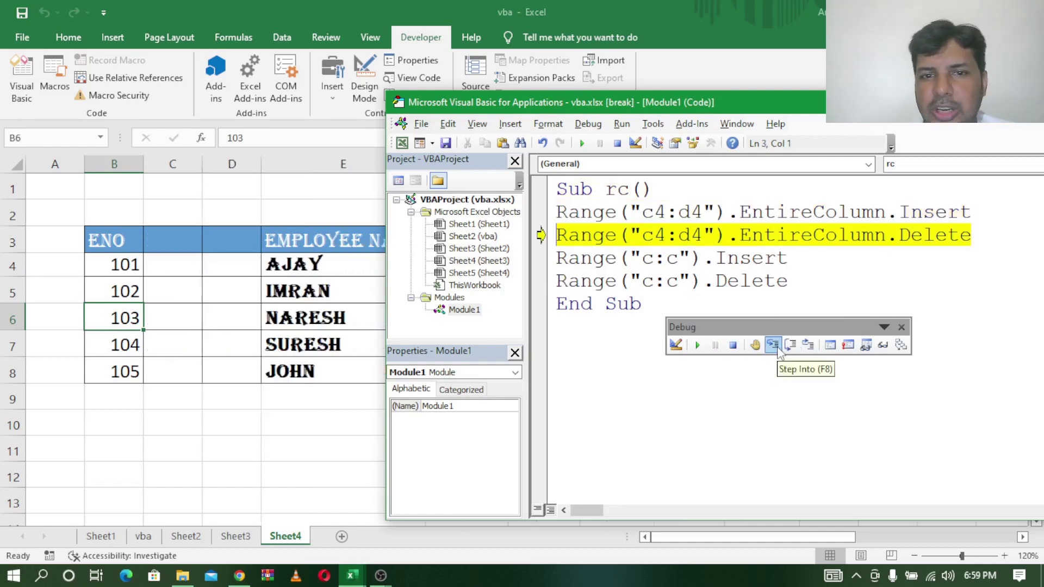
pyautogui.click(778, 349)
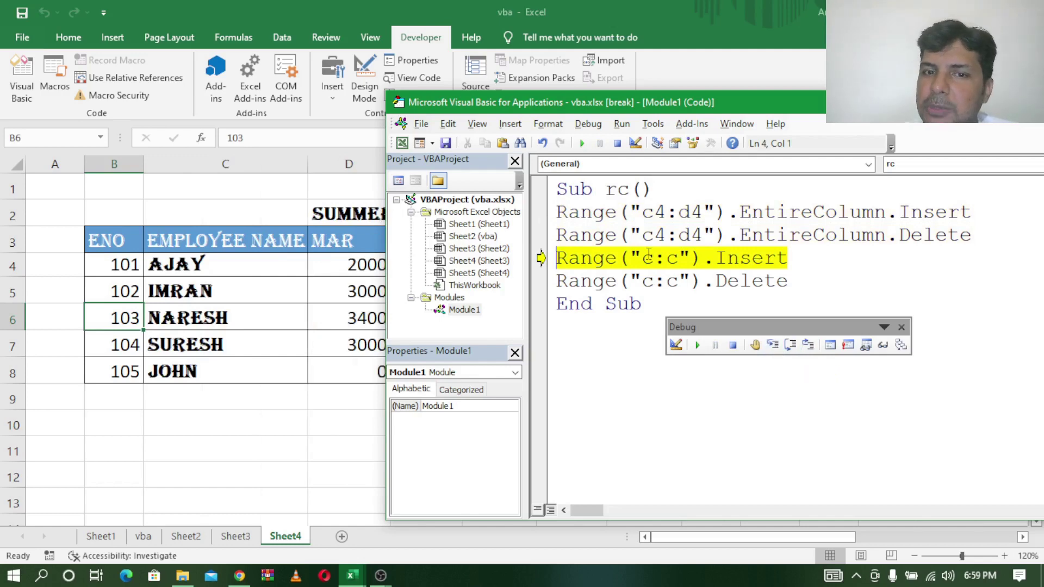
pyautogui.click(773, 346)
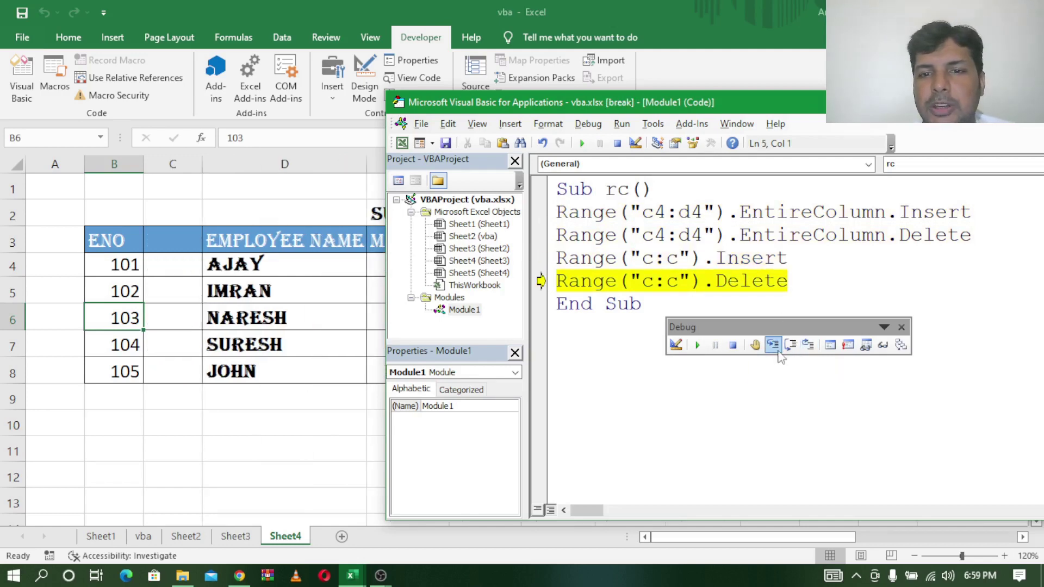
pyautogui.click(778, 351)
pyautogui.click(776, 349)
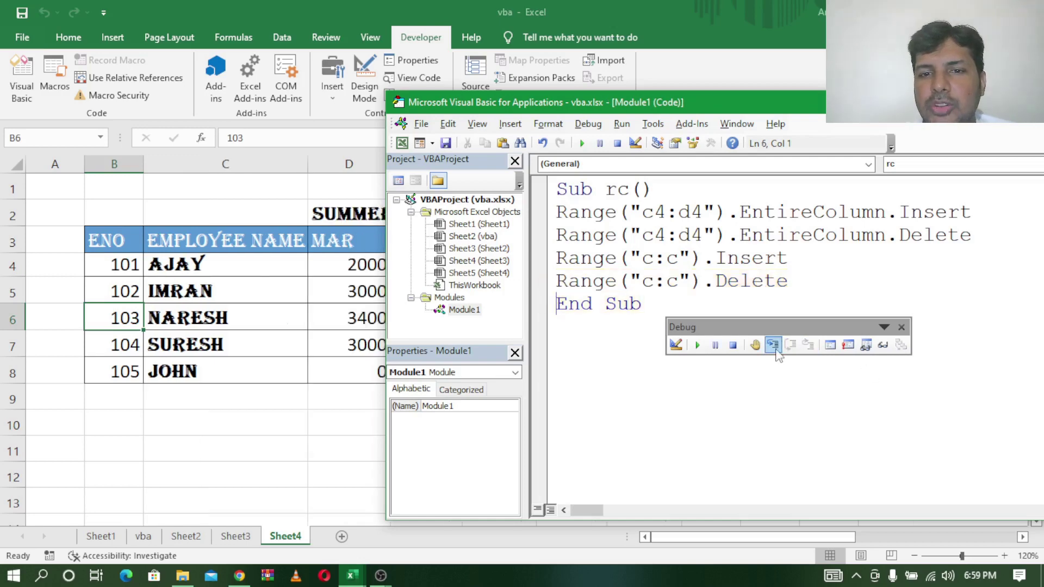
# Step: Change both Range("c:c") references to Range("c:d")
pyautogui.click(674, 258)
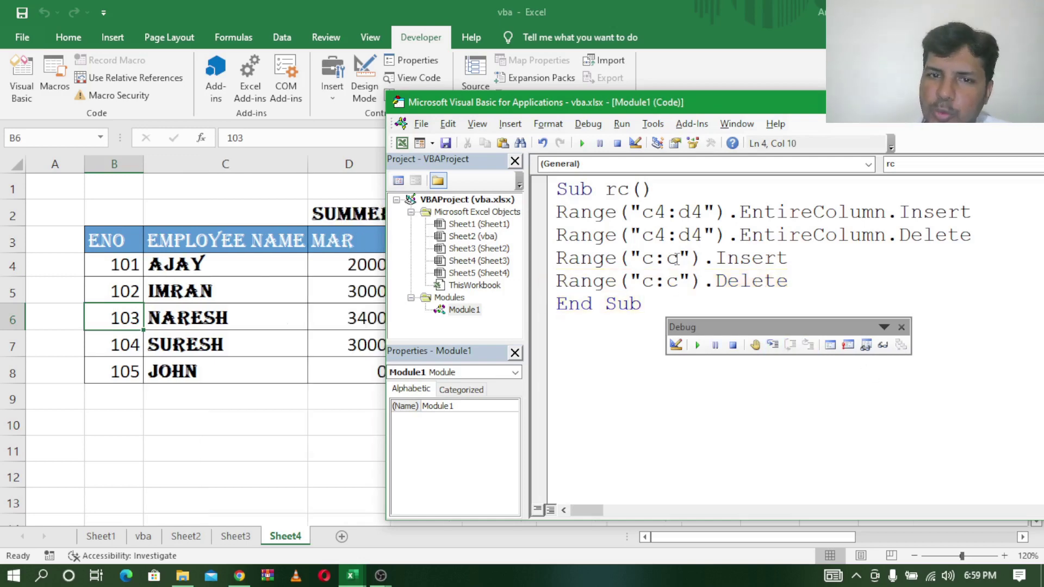
pyautogui.press('BackSpace')
pyautogui.write('d')
pyautogui.press('Down')
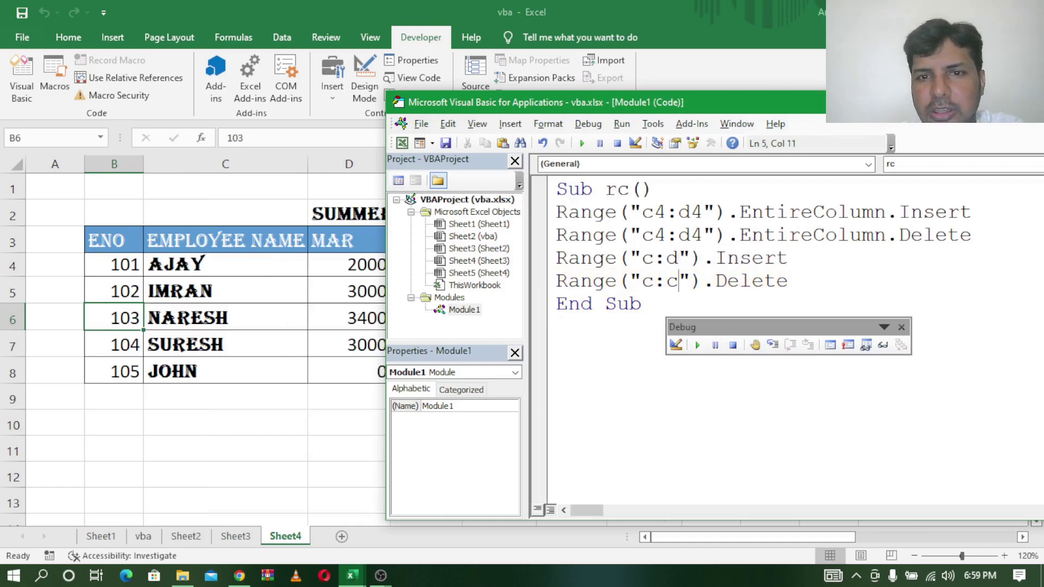
pyautogui.press('BackSpace')
pyautogui.write('d')
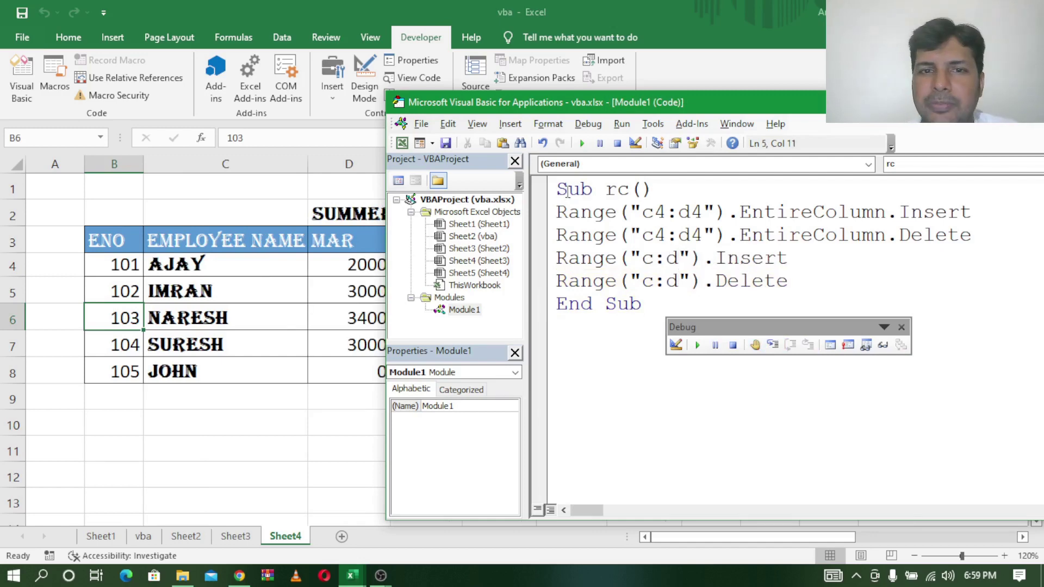
# Step: Step through the edited macro, inserting and removing two blank columns C:D
pyautogui.click(556, 190)
pyautogui.click(772, 346)
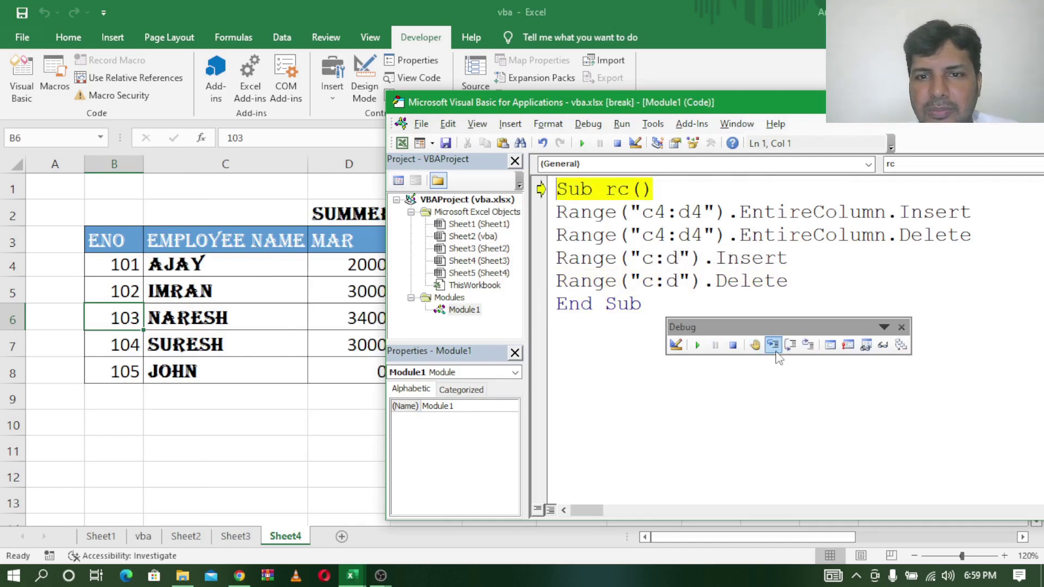
pyautogui.click(772, 346)
pyautogui.click(773, 348)
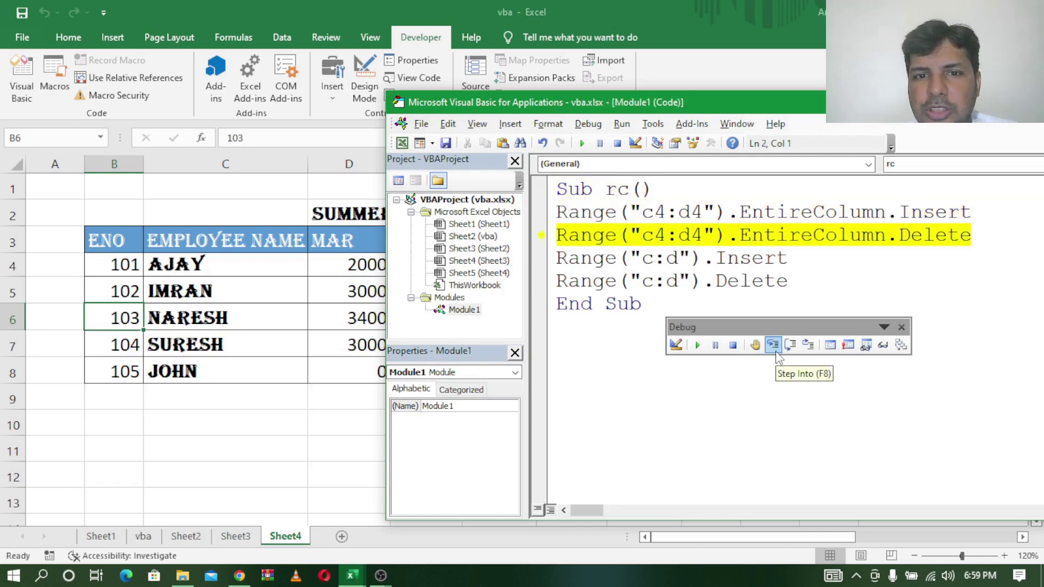
pyautogui.click(773, 347)
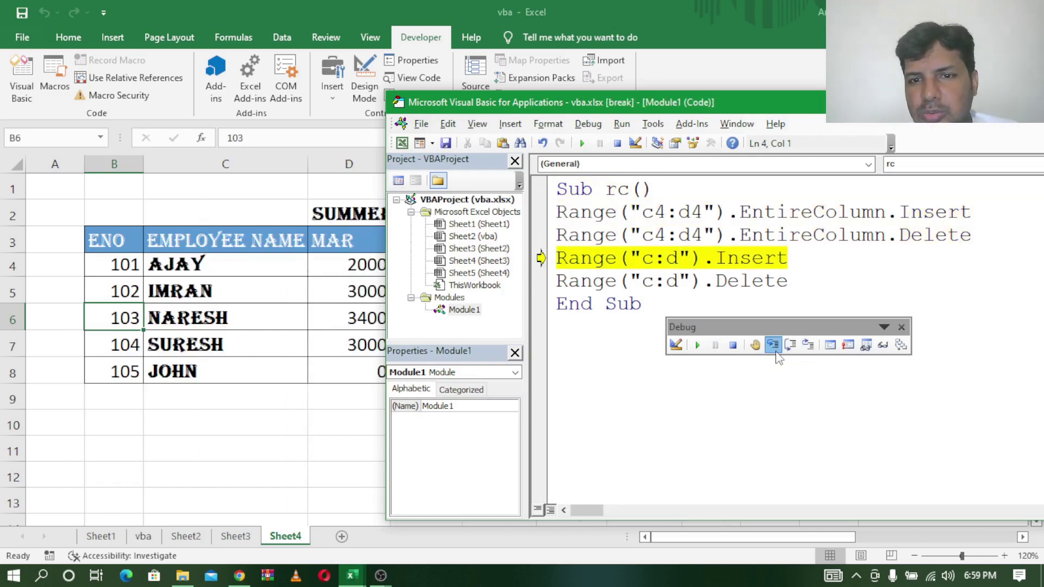
pyautogui.click(773, 346)
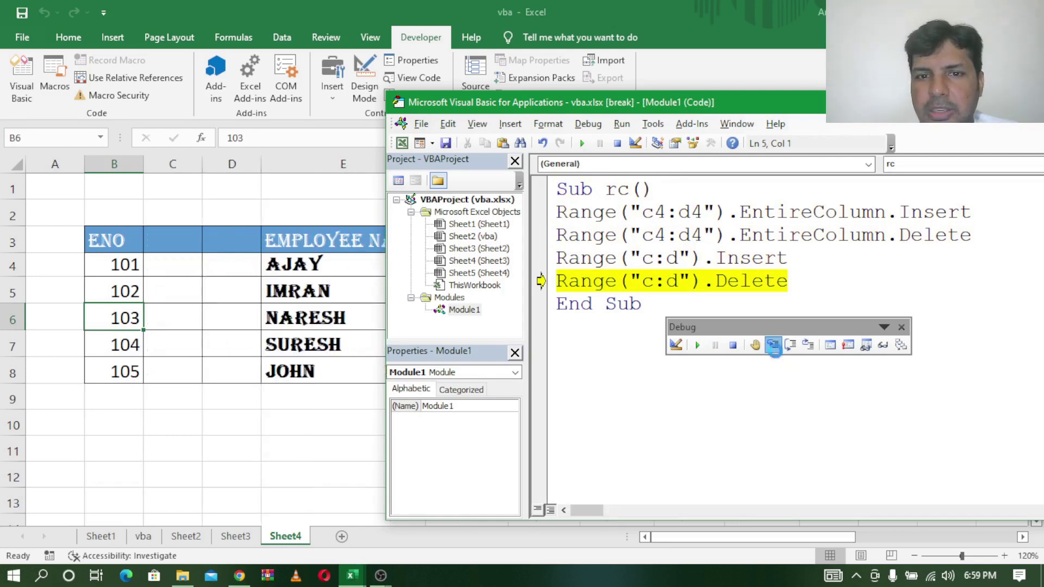
pyautogui.click(772, 345)
pyautogui.click(773, 346)
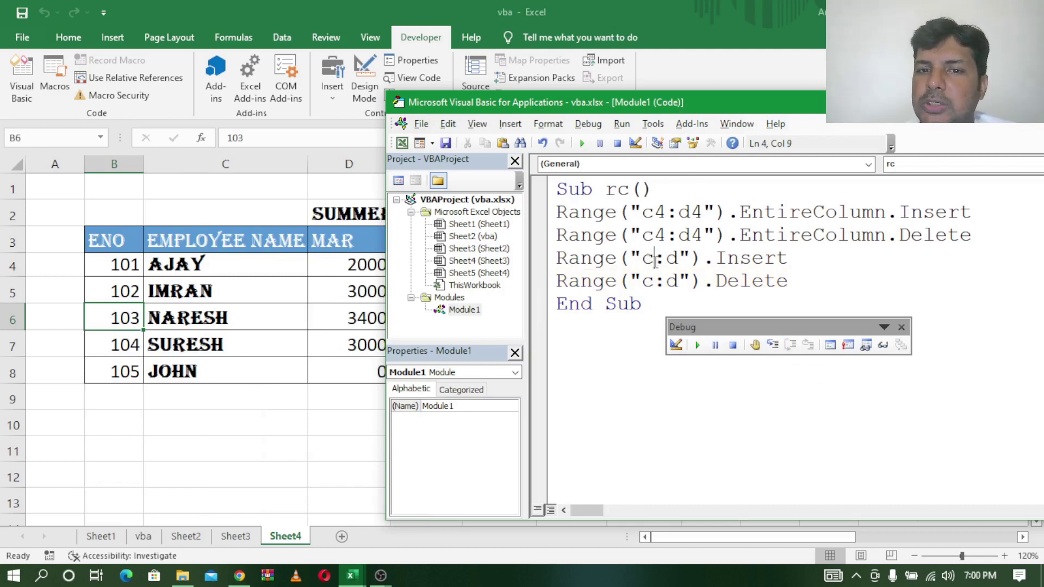
# Step: Change EntireColumn to EntireRow on both the insert and delete lines
pyautogui.moveTo(654, 258); pyautogui.dragTo(642, 258)
pyautogui.click(826, 238)
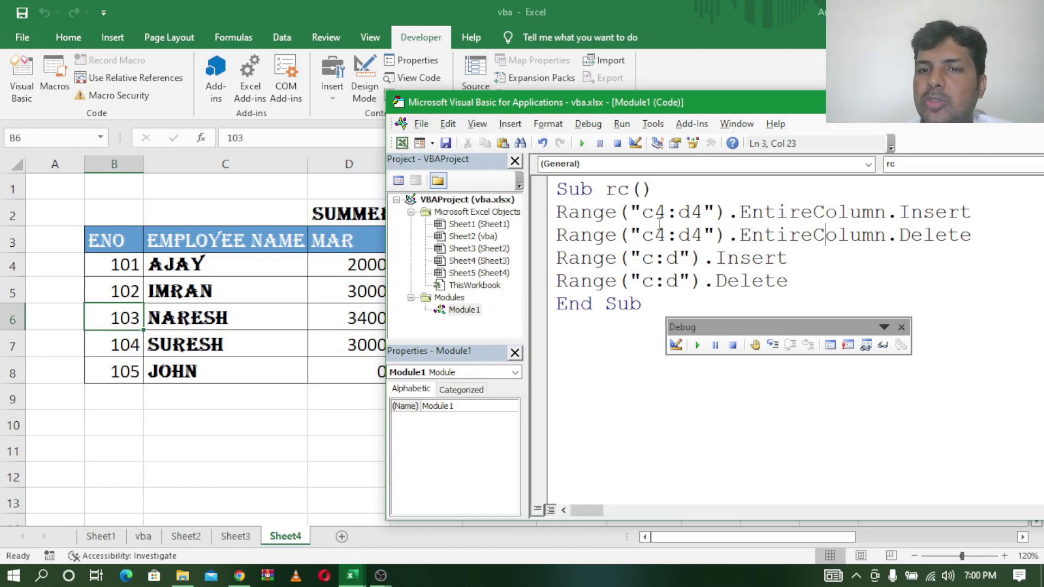
pyautogui.click(812, 215)
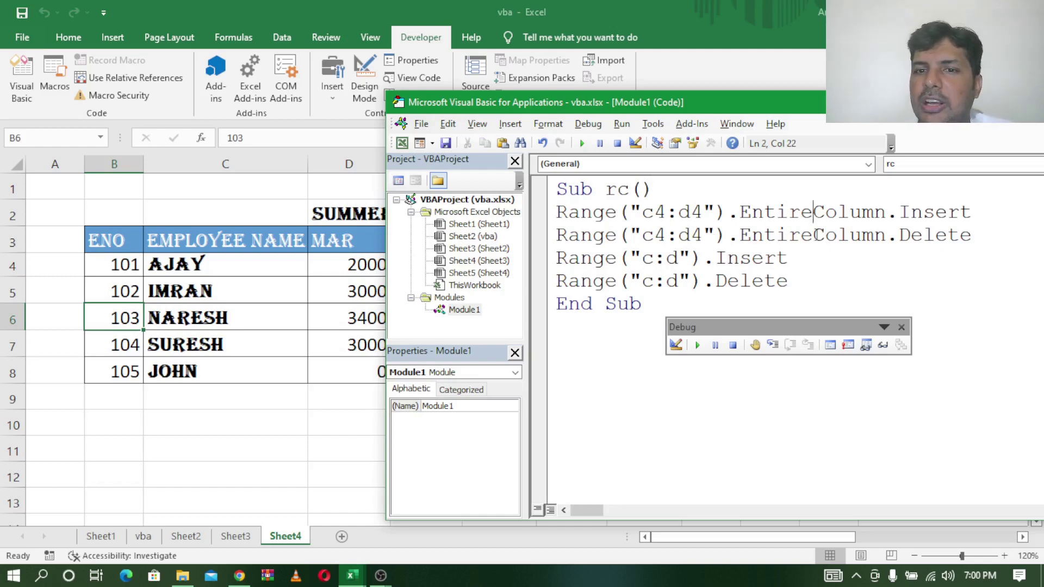
pyautogui.press('Delete')
pyautogui.press('Delete')
pyautogui.press('Delete')
pyautogui.press('Delete')
pyautogui.press('Delete')
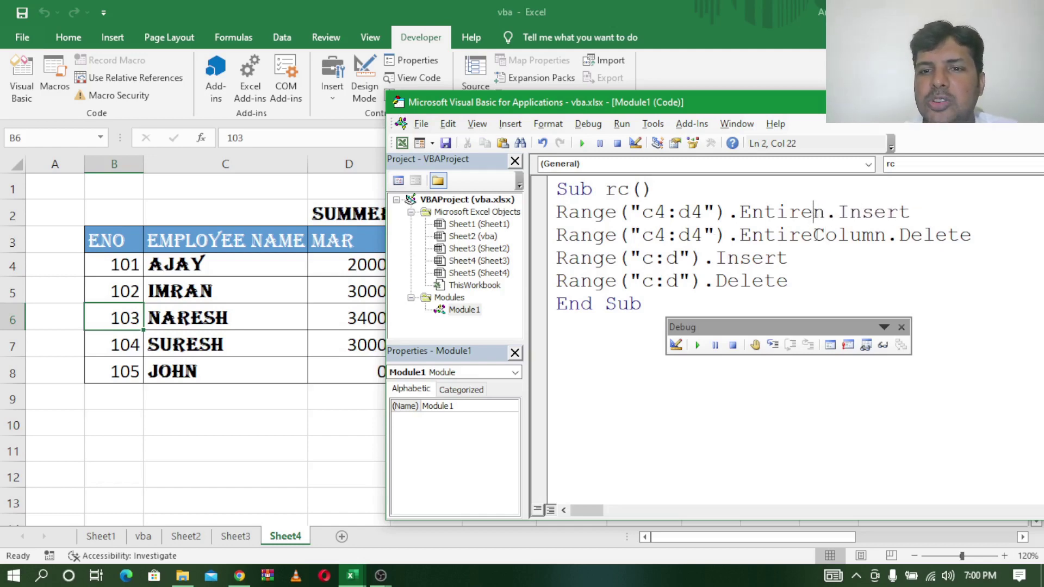
pyautogui.press('Delete')
pyautogui.write('reRow')
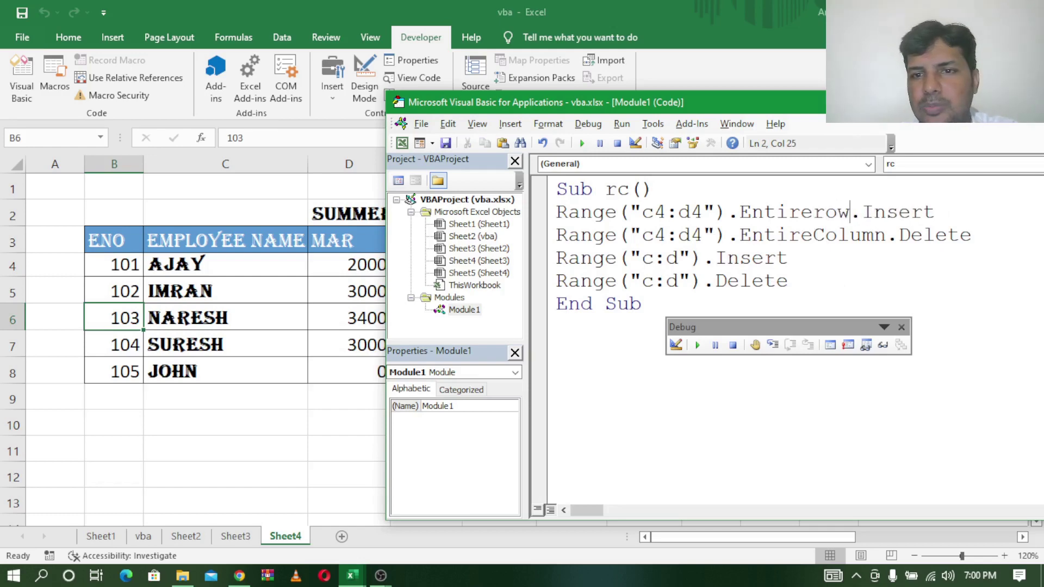
pyautogui.click(825, 235)
pyautogui.write('r')
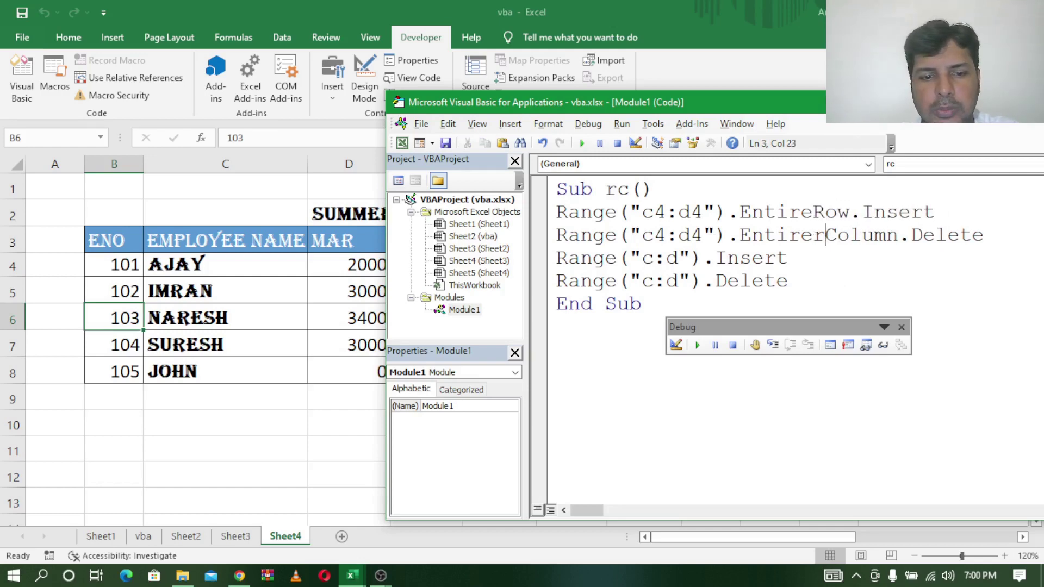
pyautogui.write('ow')
pyautogui.press('Delete')
pyautogui.press('Delete')
pyautogui.press('Delete')
pyautogui.press('Delete')
pyautogui.press('Delete')
pyautogui.press('Delete')
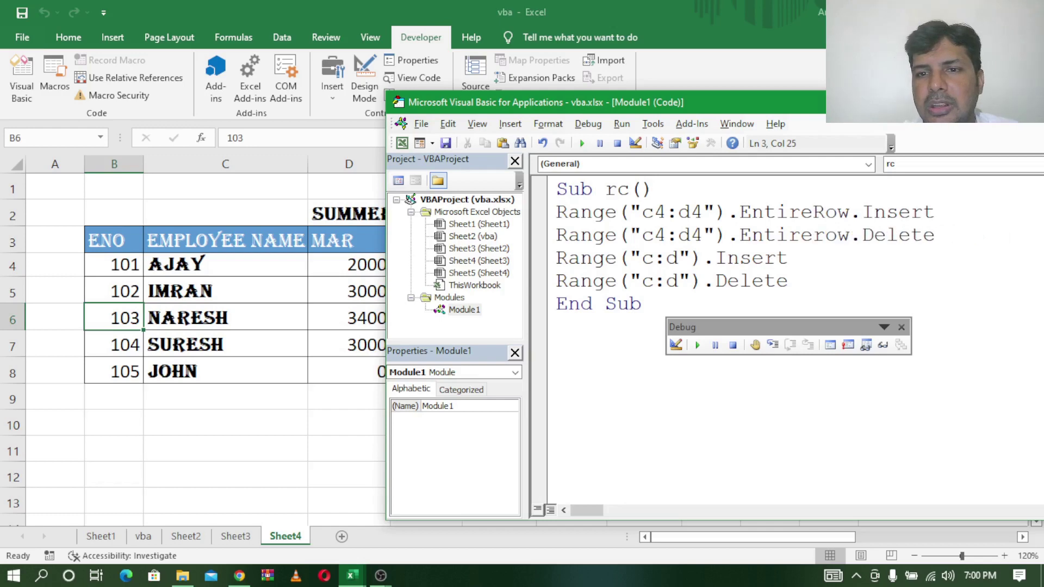
pyautogui.click(740, 281)
# Step: Change the c:d ranges on lines 4 and 5 to 4:5
pyautogui.click(657, 260)
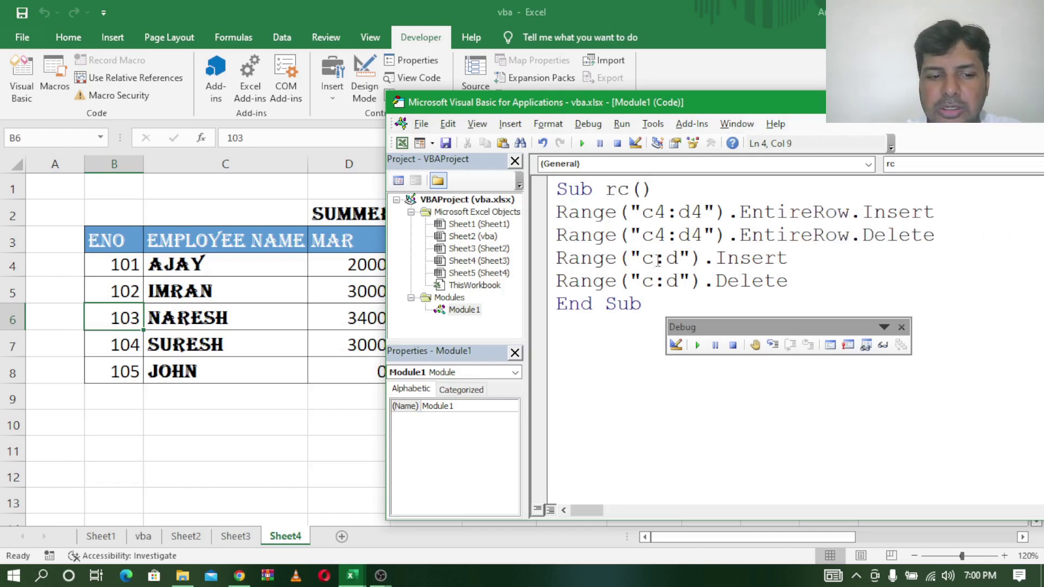
pyautogui.press('BackSpace')
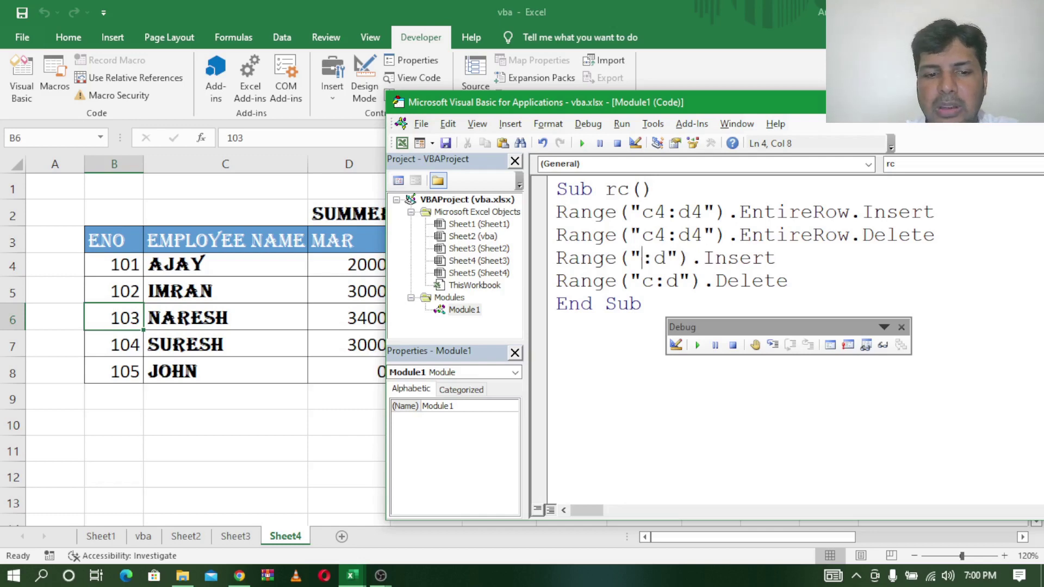
pyautogui.write('4')
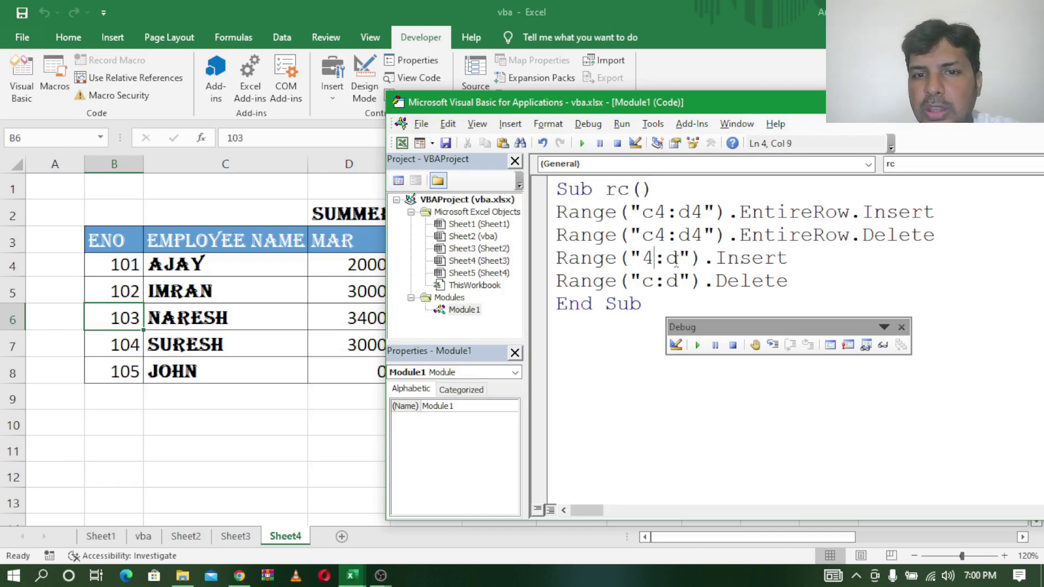
pyautogui.click(681, 260)
pyautogui.press('BackSpace')
pyautogui.write('5')
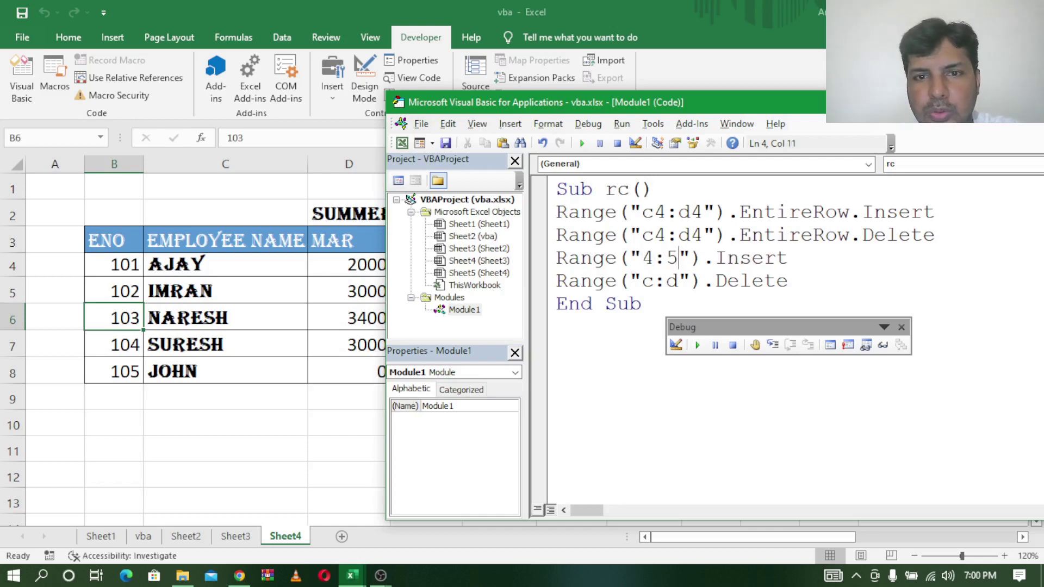
pyautogui.click(678, 281)
pyautogui.press('BackSpace')
pyautogui.write('5')
pyautogui.click(654, 281)
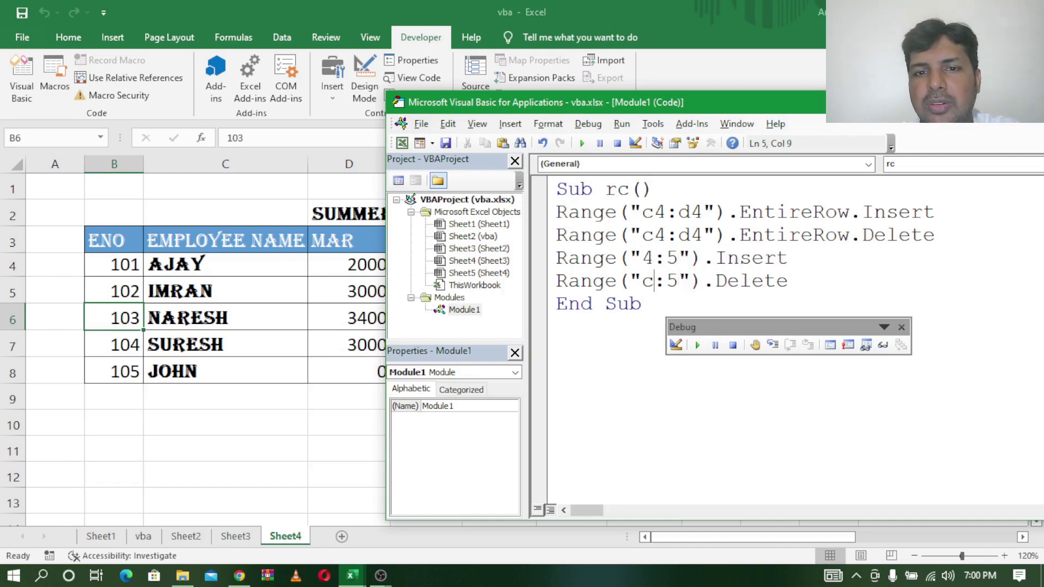
pyautogui.press('BackSpace')
pyautogui.write('4')
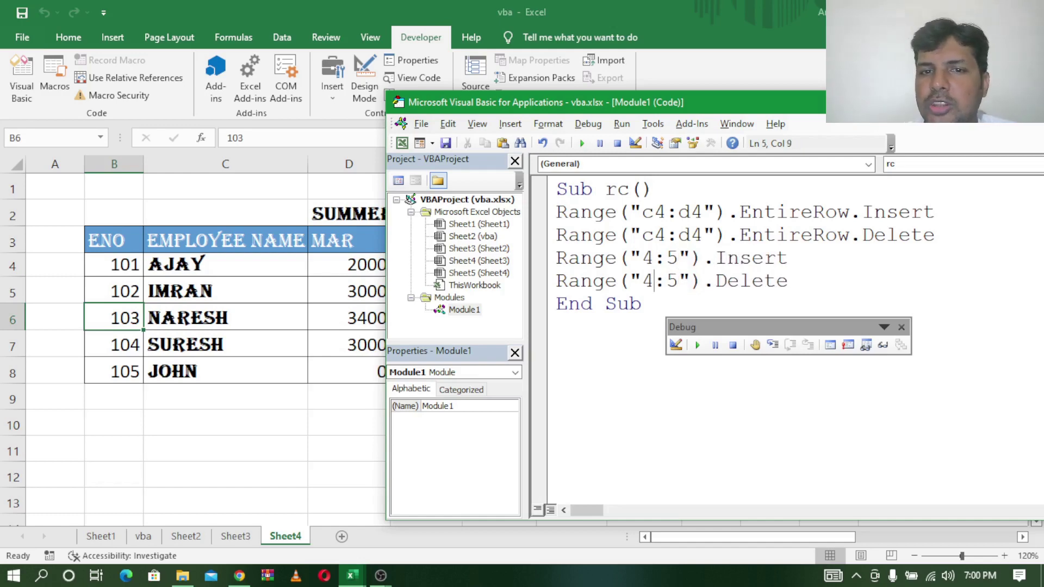
# Step: Change the c4:d4 ranges to c4:c5, then return to the sheet and select row 3
pyautogui.click(679, 261)
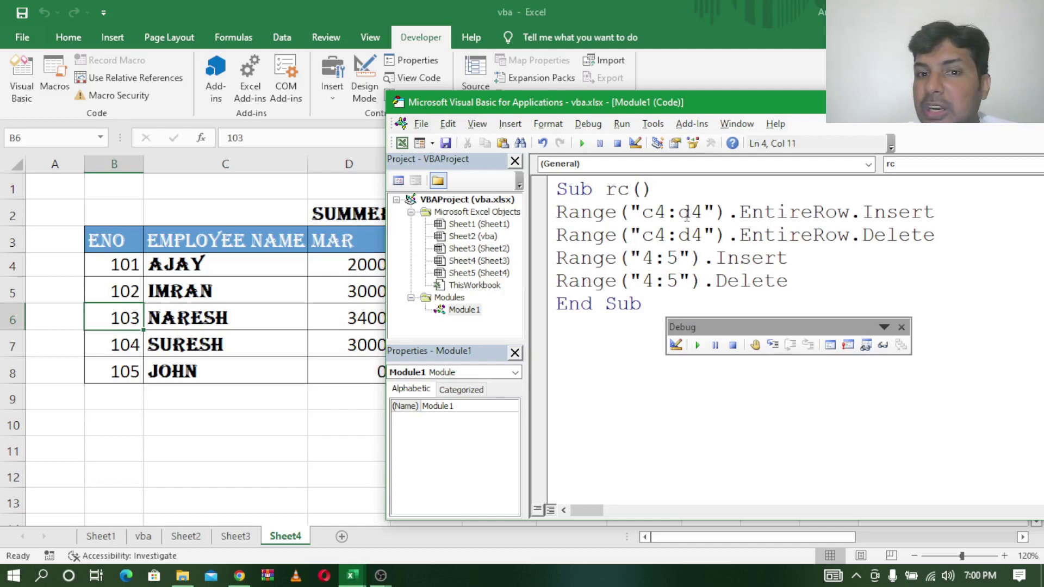
pyautogui.press('Left')
pyautogui.press('Left')
pyautogui.press('Left')
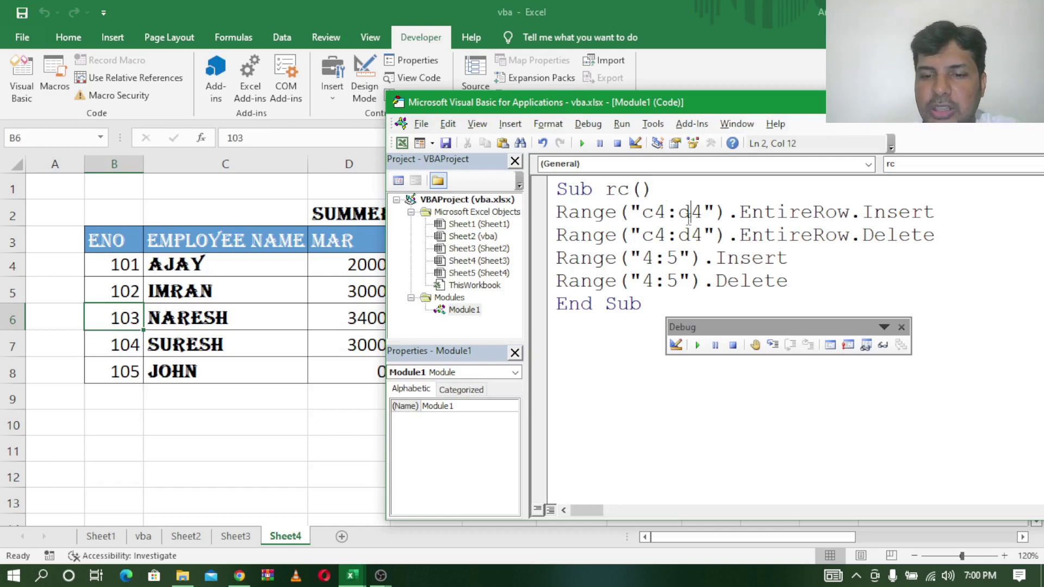
pyautogui.press('BackSpace')
pyautogui.write('c')
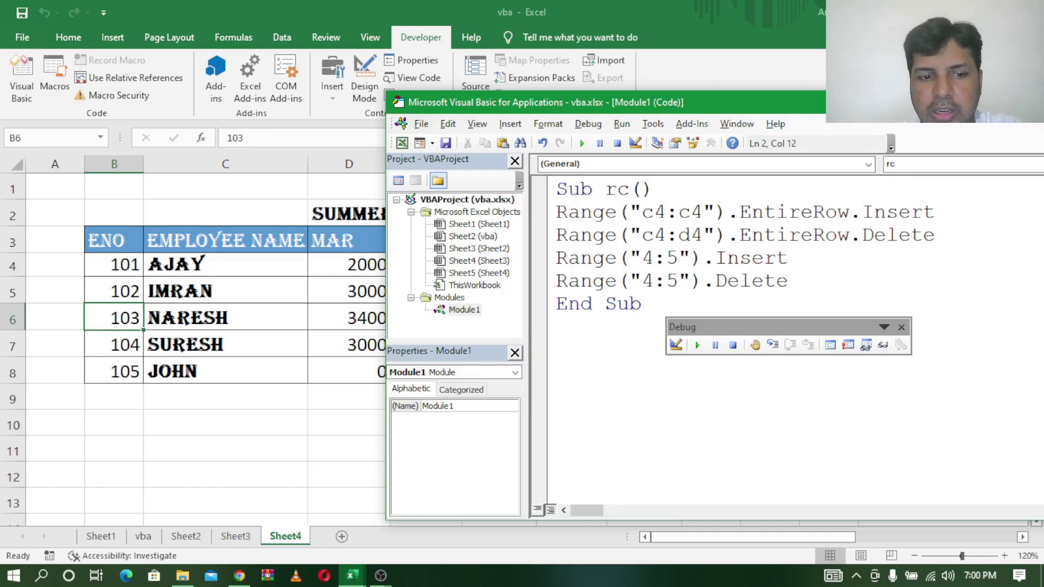
pyautogui.write('5')
pyautogui.press('Delete')
pyautogui.press('Down')
pyautogui.press('BackSpace')
pyautogui.press('BackSpace')
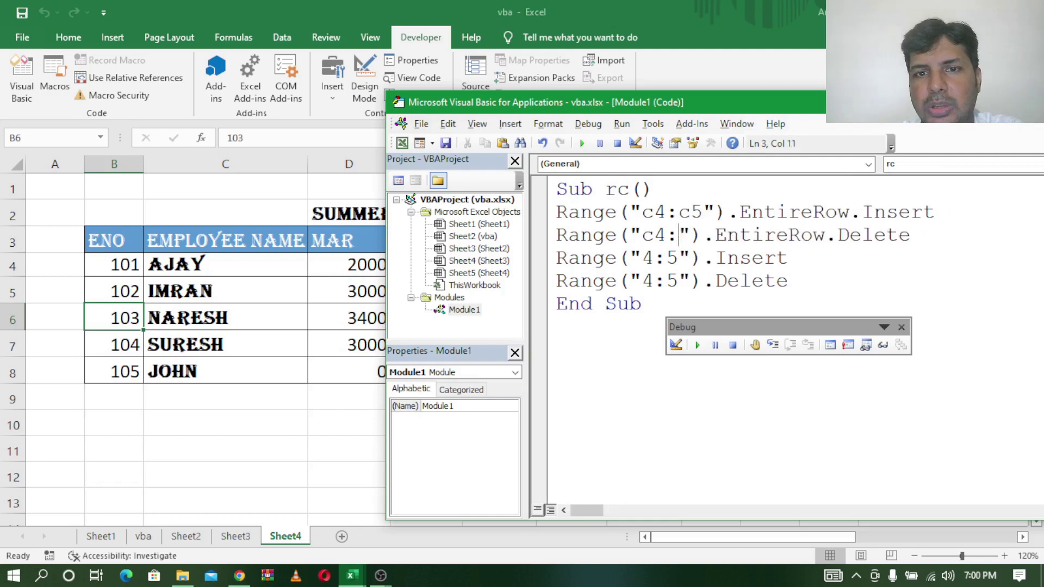
pyautogui.write('c5')
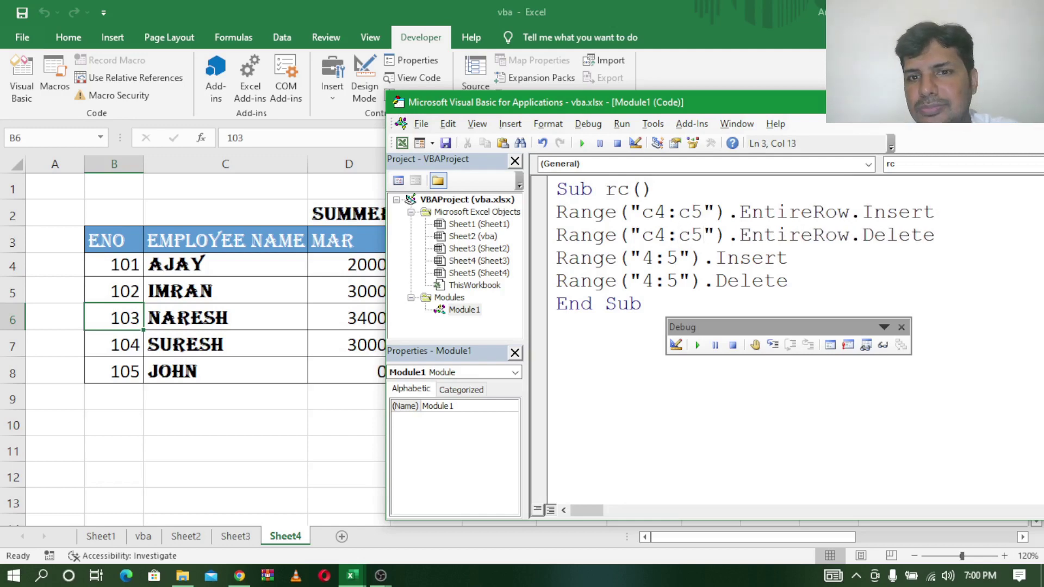
pyautogui.click(822, 255)
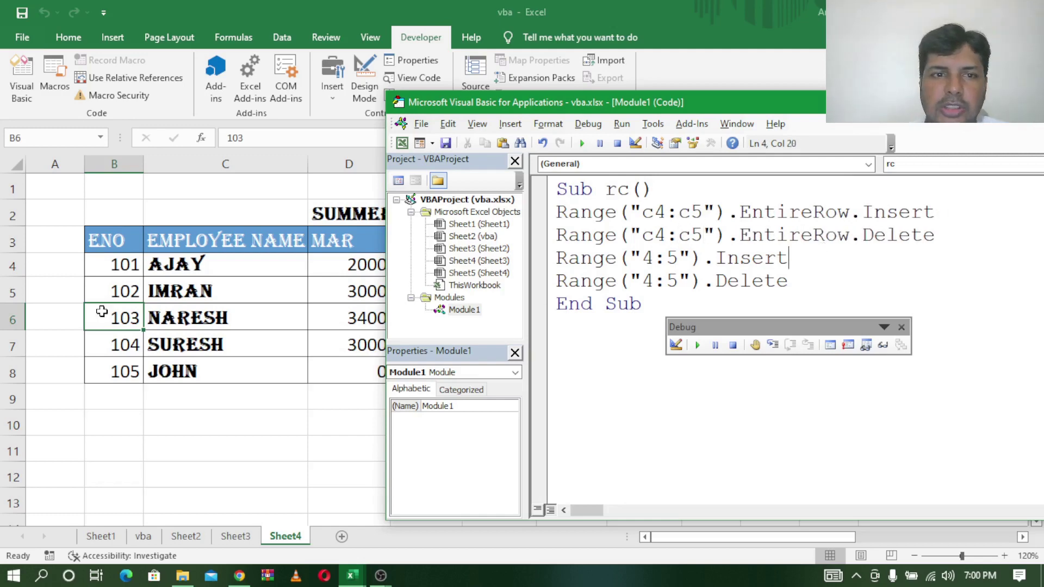
pyautogui.hotkey('alt', 'F11')
pyautogui.click(9, 242)
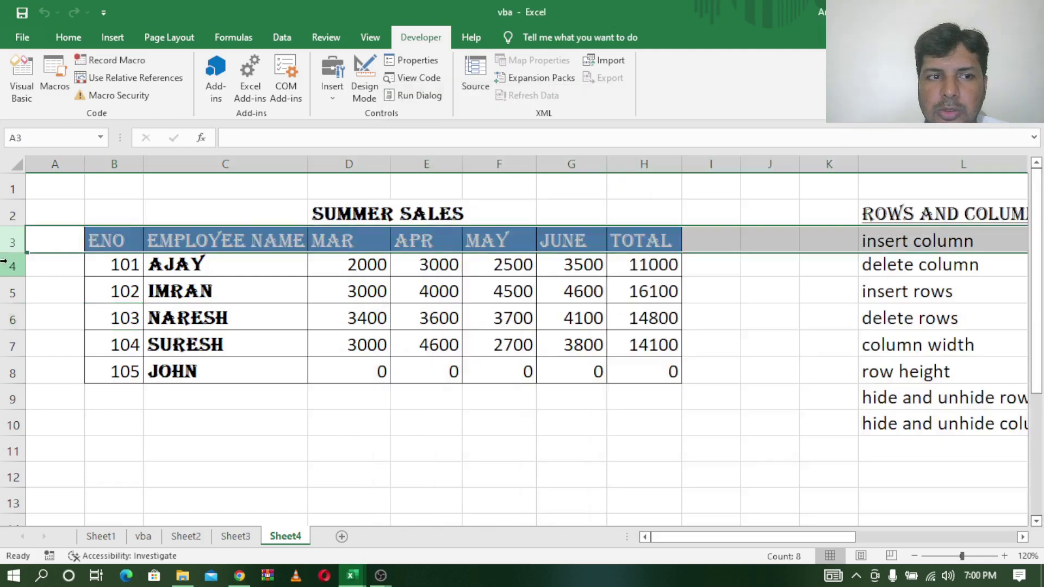
# Step: Select rows 4:5 and columns C:D on the sheet, then bring back the rc macro code
pyautogui.moveTo(9, 265); pyautogui.dragTo(9, 290)
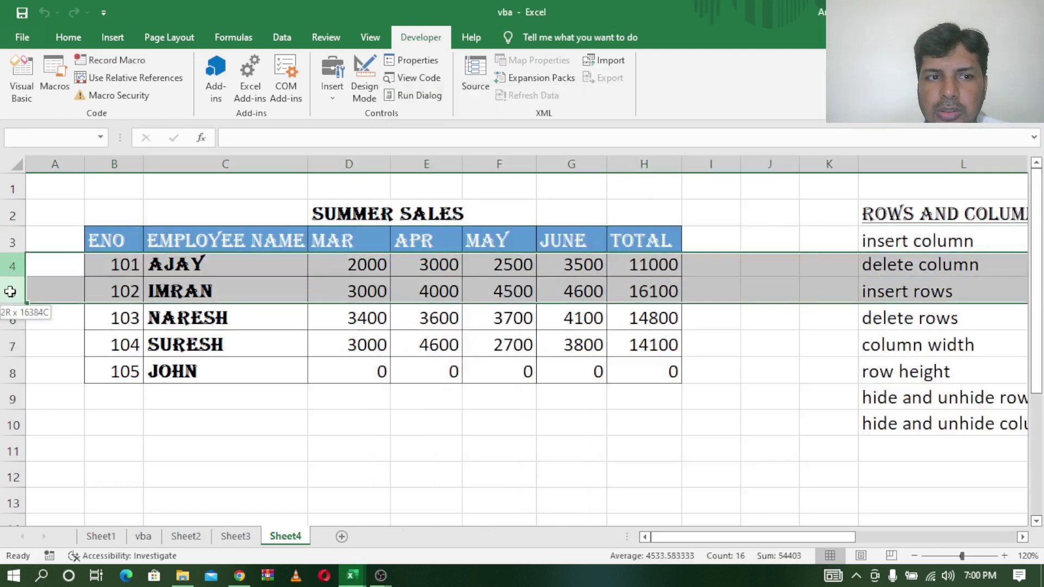
pyautogui.click(237, 163)
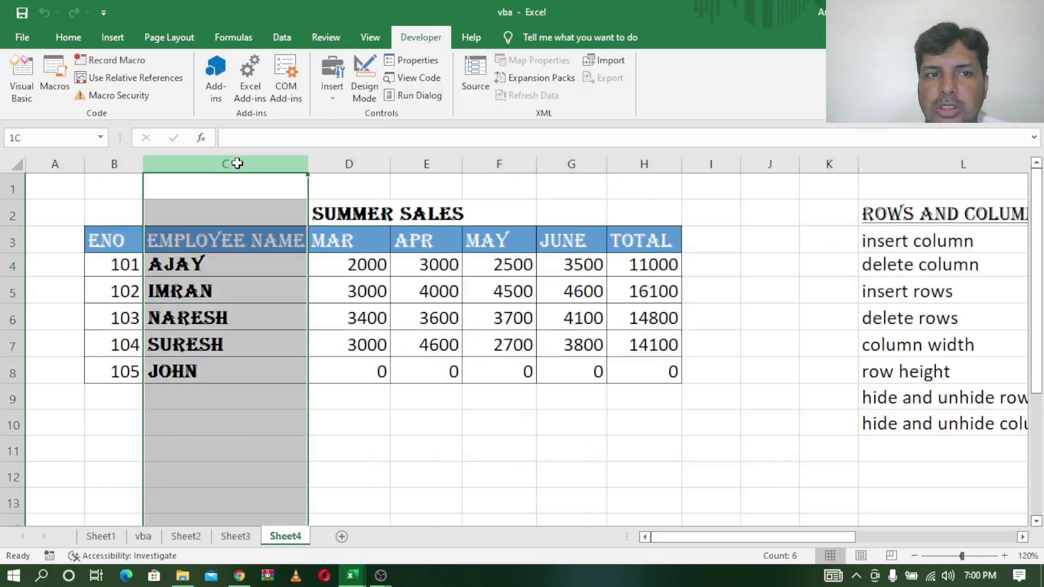
pyautogui.moveTo(237, 163); pyautogui.dragTo(336, 164)
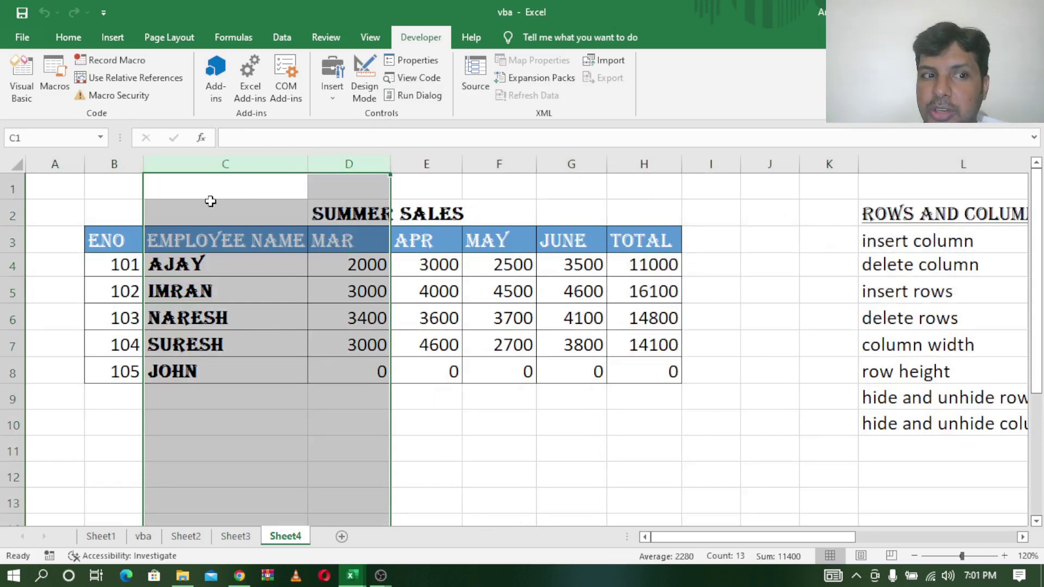
pyautogui.click(356, 577)
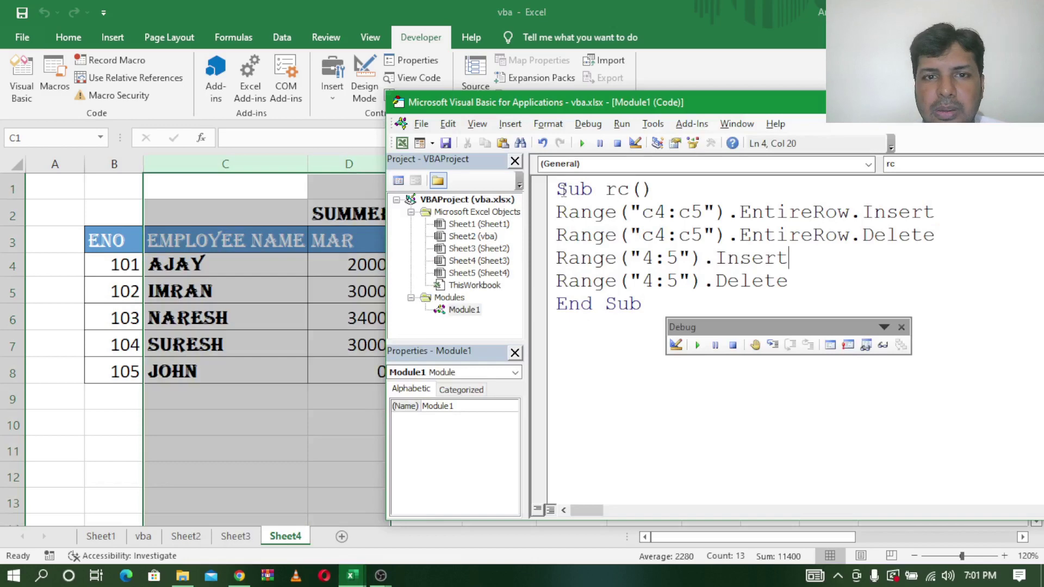
# Step: Step through the rc macro to End Sub, inserting two blank rows above AJAY and deleting them
pyautogui.click(256, 205)
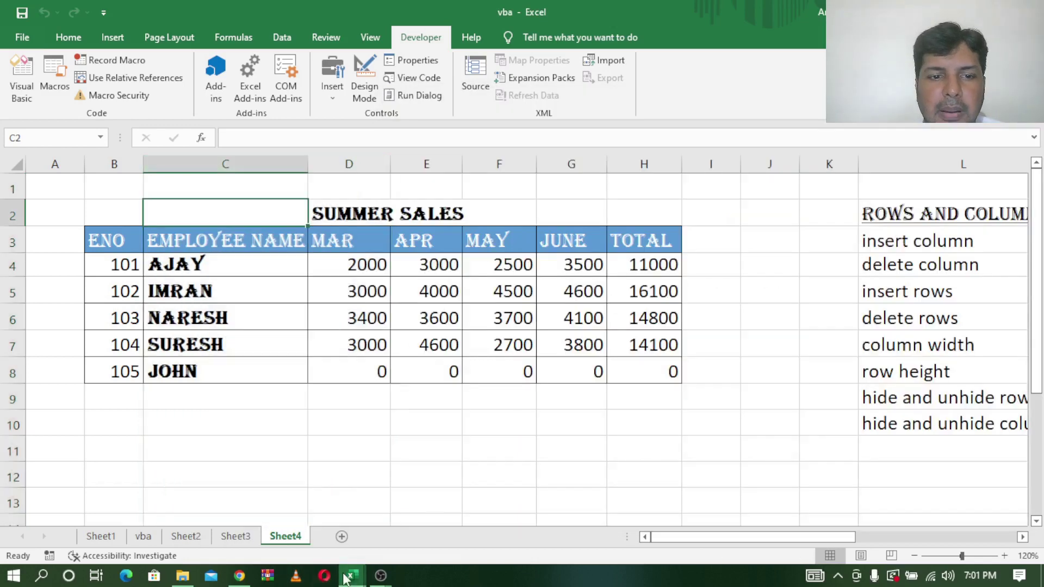
pyautogui.moveTo(351, 576)
pyautogui.click(427, 494)
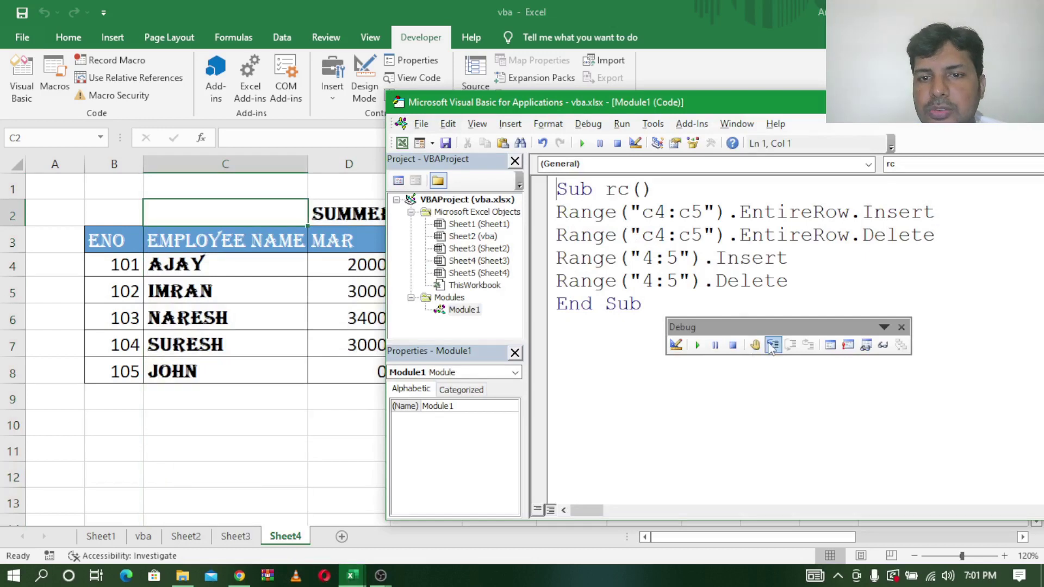
pyautogui.click(773, 345)
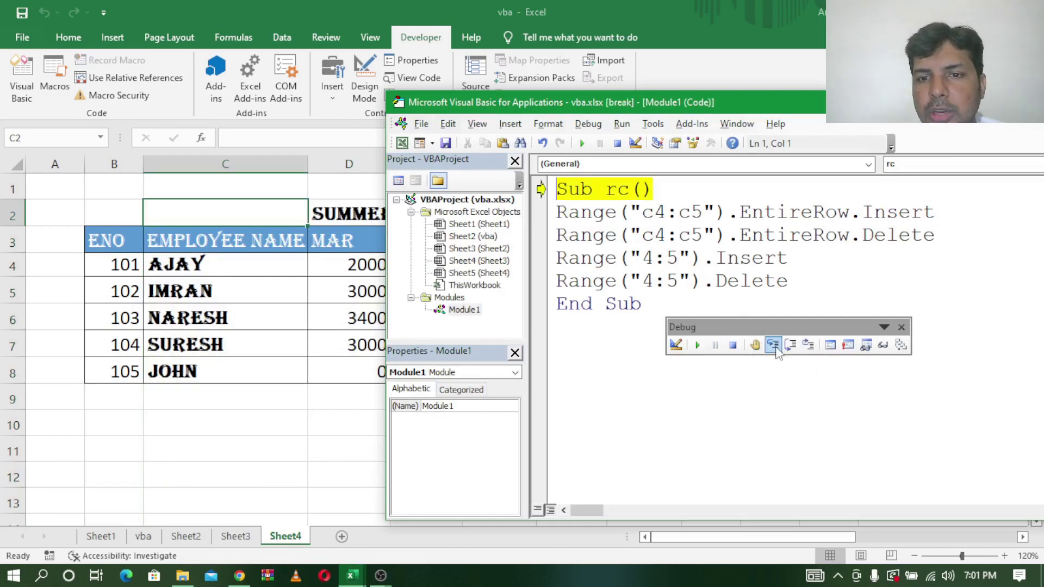
pyautogui.click(772, 345)
pyautogui.click(772, 345)
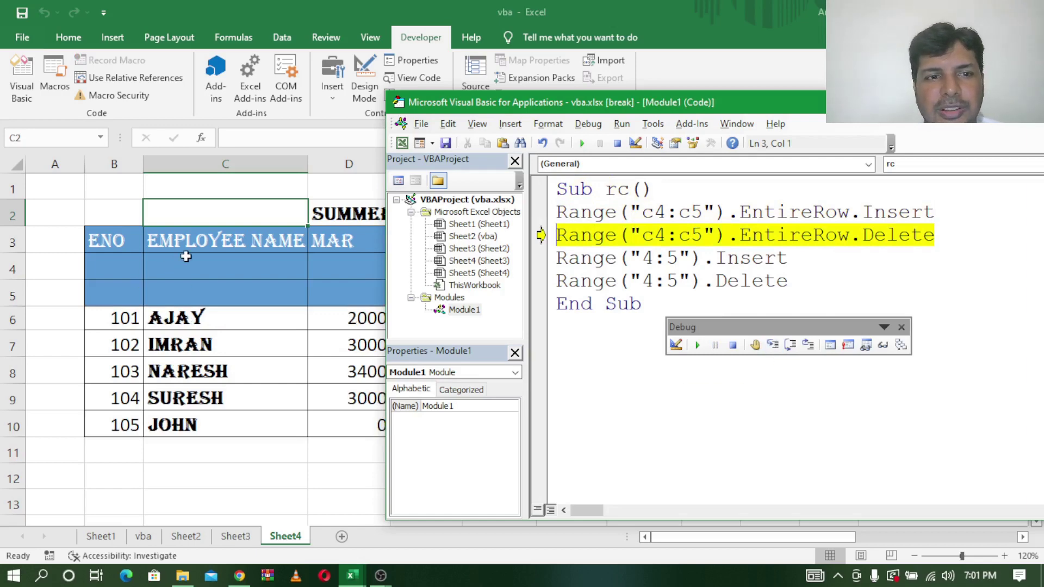
pyautogui.click(773, 345)
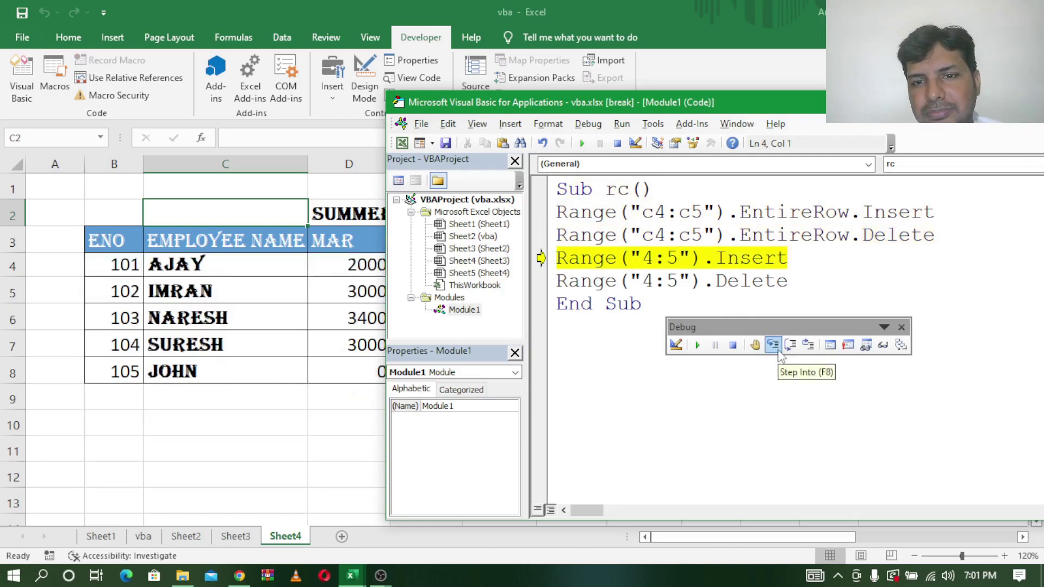
pyautogui.click(779, 352)
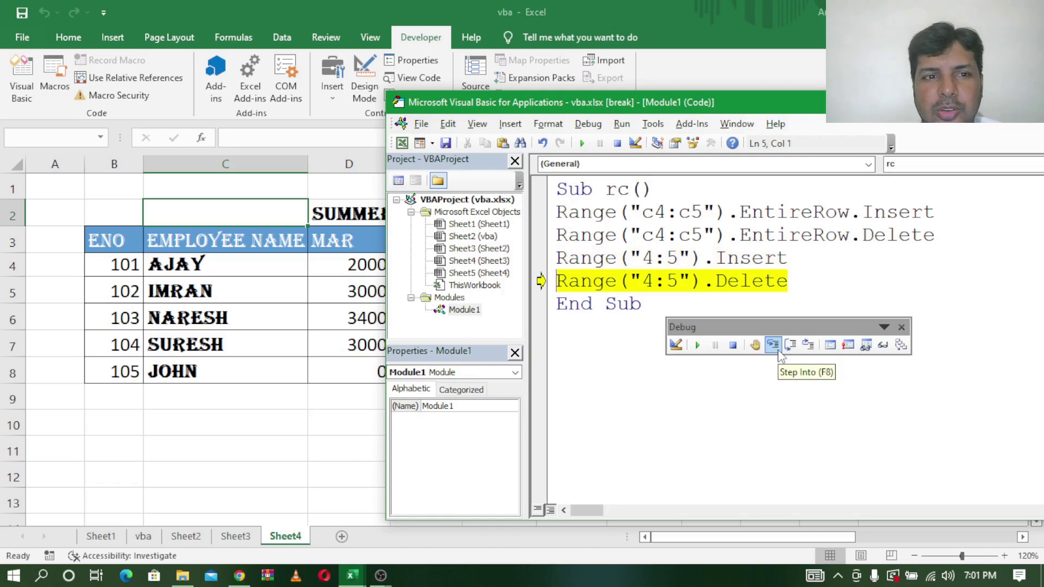
pyautogui.click(775, 350)
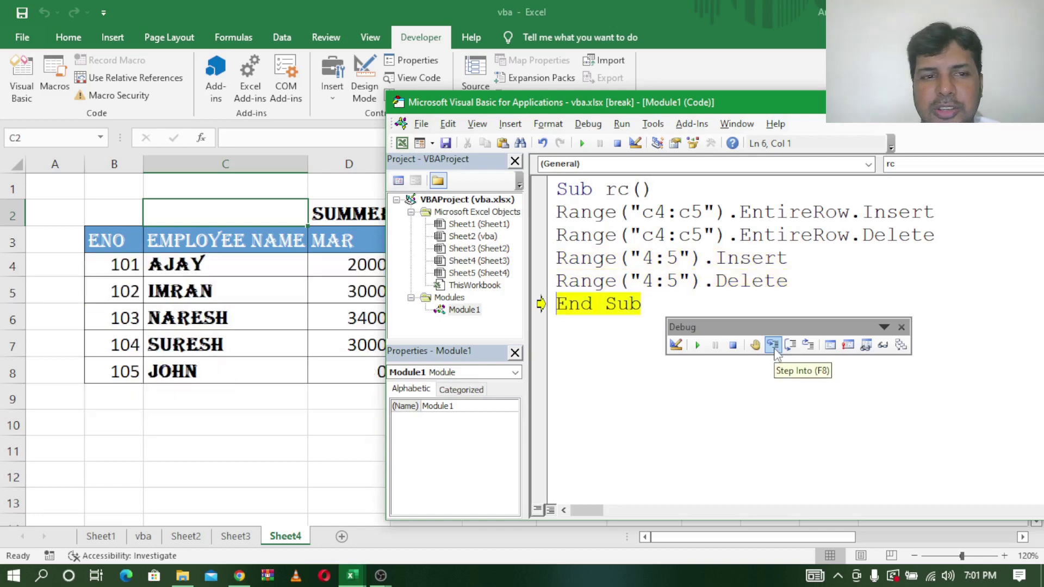
pyautogui.click(773, 346)
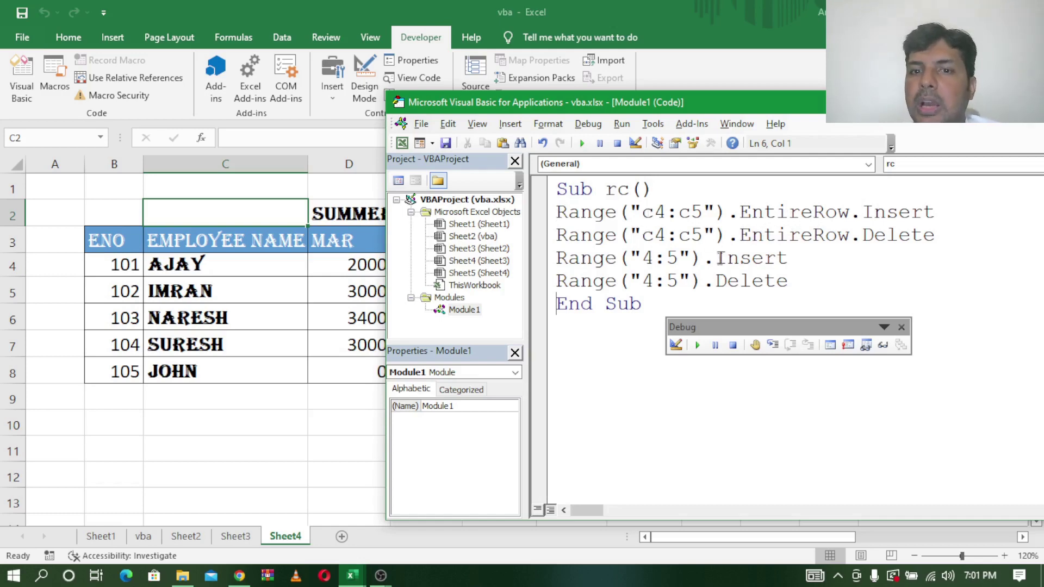
# Step: Move the Debug toolbar aside and select the four row statements on lines 2–5 of rc
pyautogui.click(651, 259)
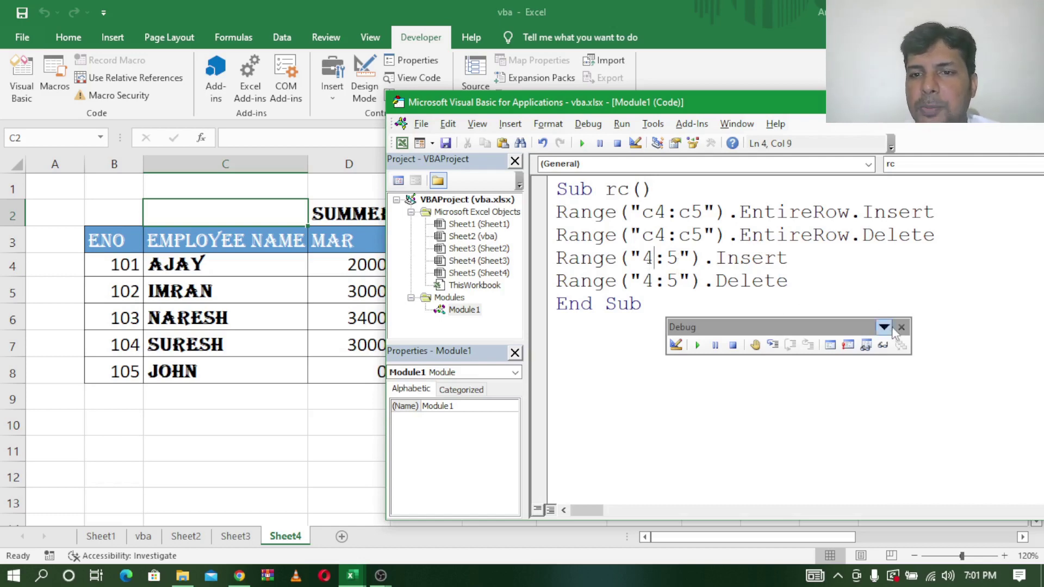
pyautogui.moveTo(826, 327); pyautogui.dragTo(915, 401)
pyautogui.click(803, 286)
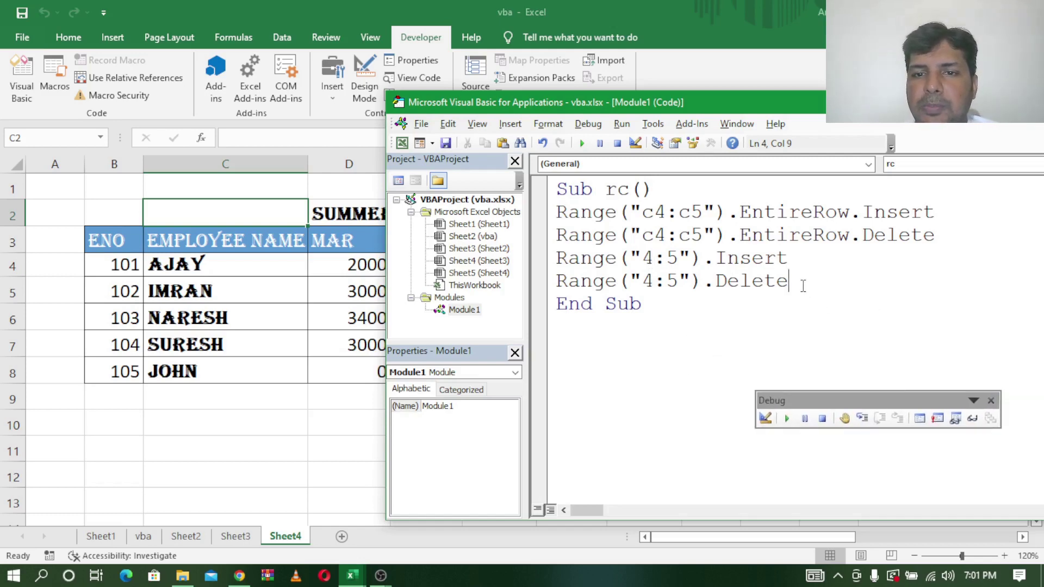
pyautogui.moveTo(803, 286); pyautogui.dragTo(545, 224)
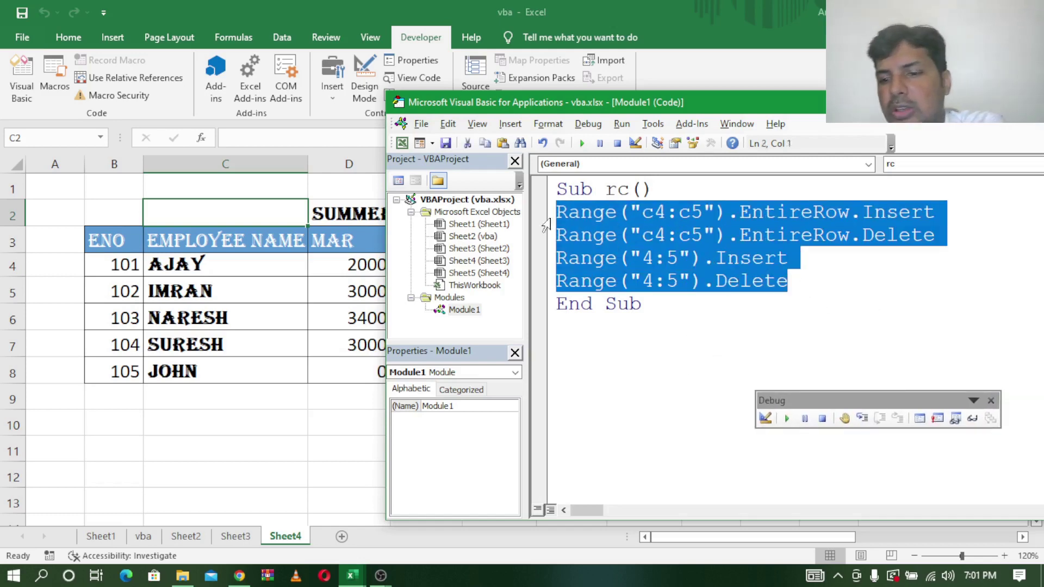
# Step: Replace the selected row statements with Range("c4").ColumnWidth = 35
pyautogui.press('Delete')
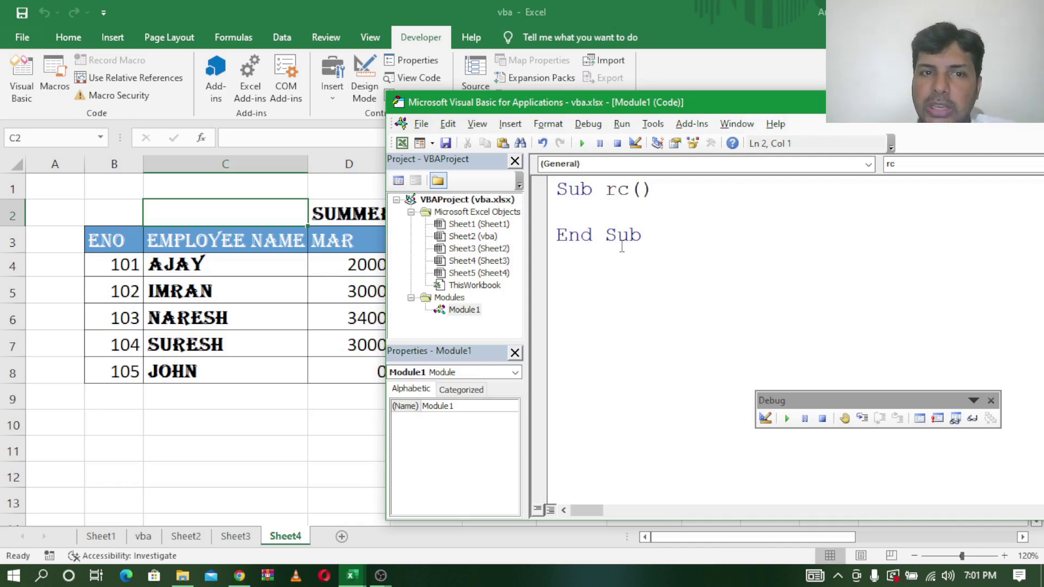
pyautogui.write('range')
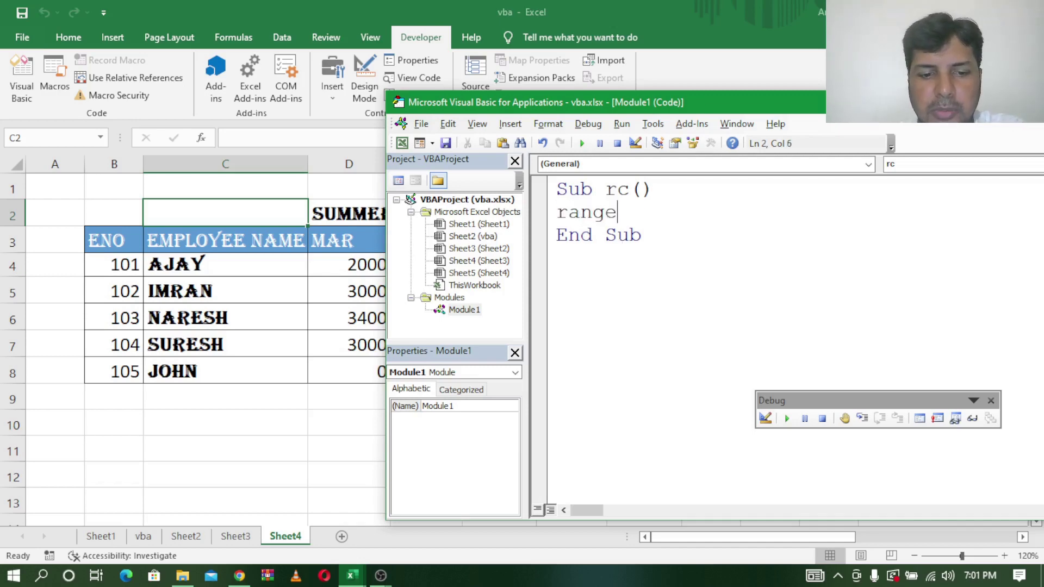
pyautogui.write('("')
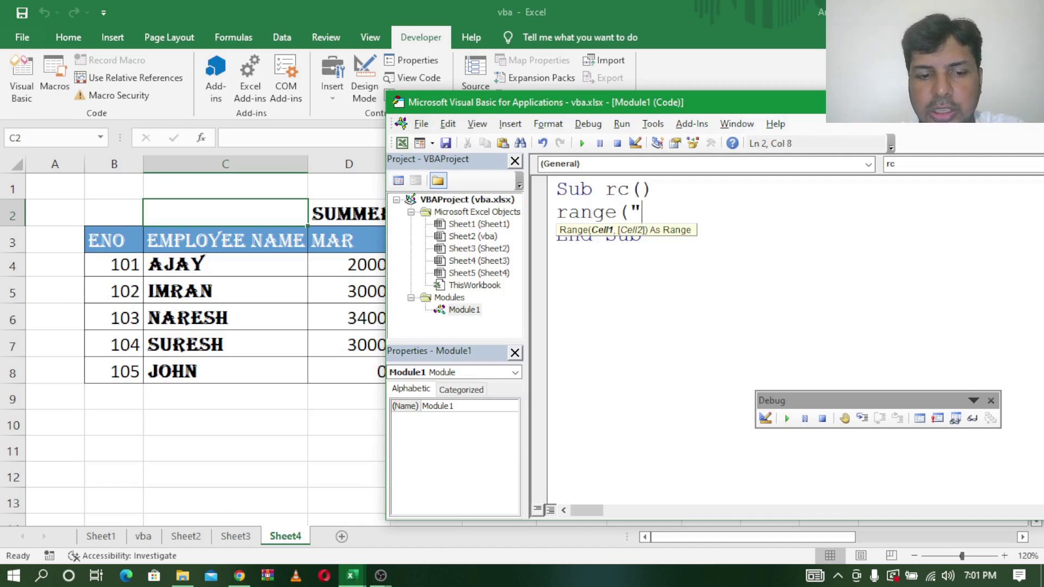
pyautogui.write('c4"')
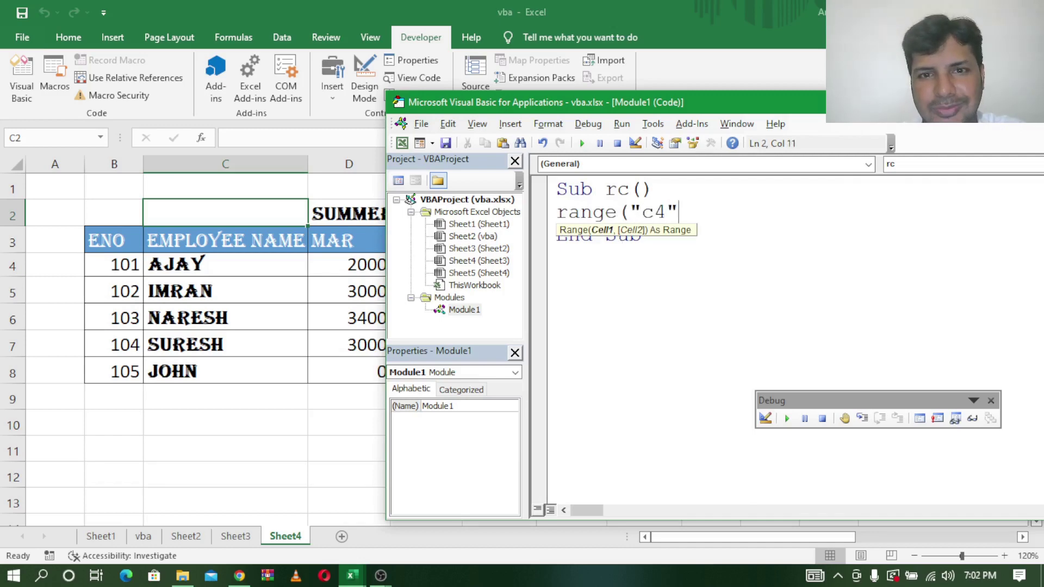
pyautogui.write(')')
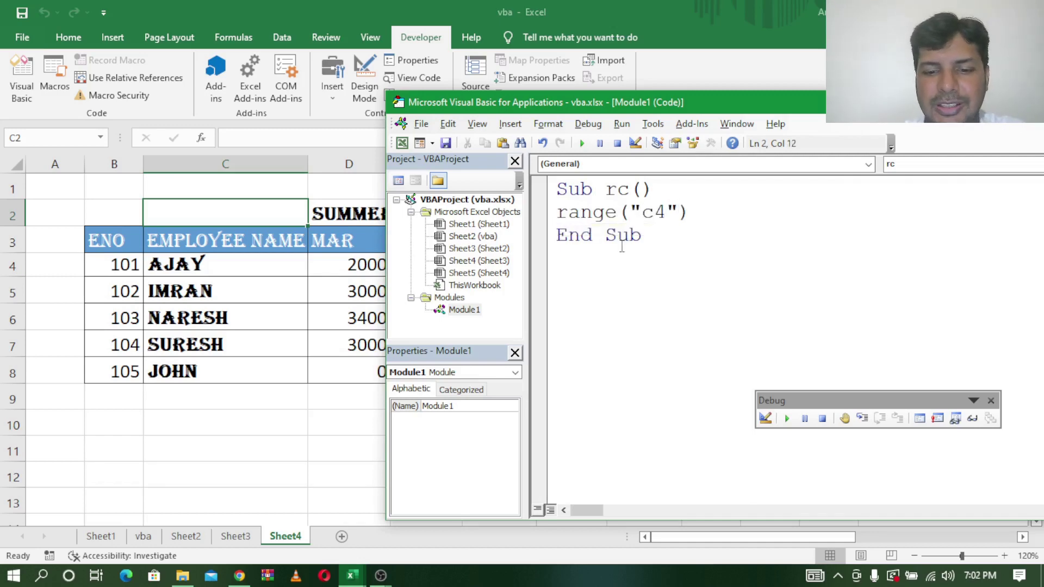
pyautogui.write('.')
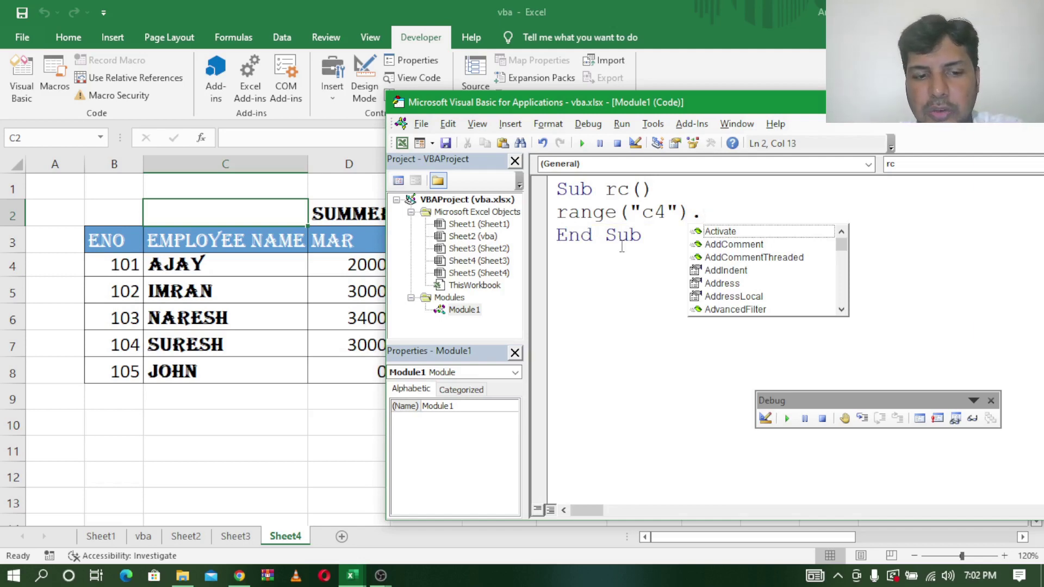
pyautogui.write('col')
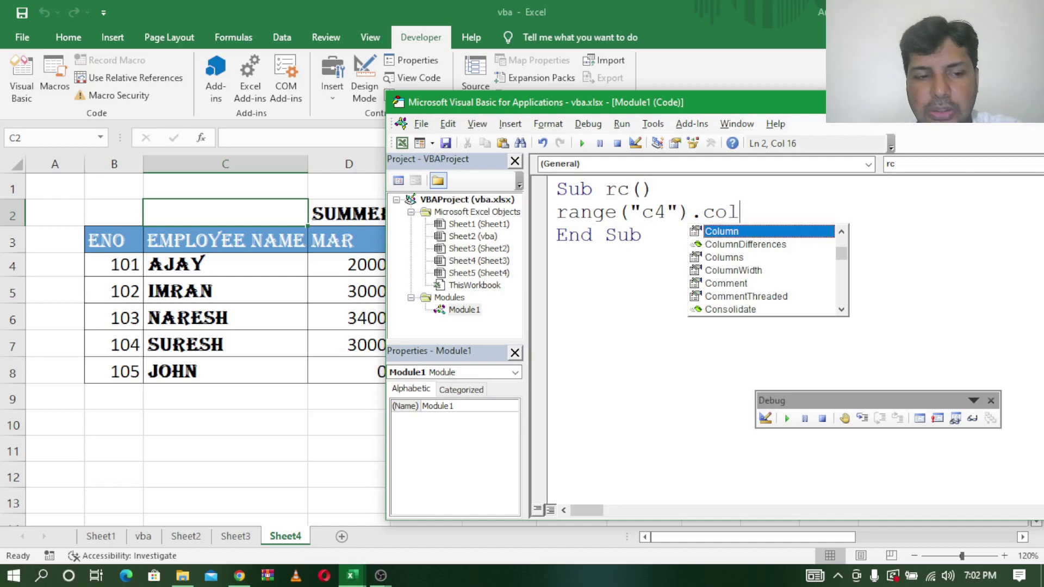
pyautogui.doubleClick(745, 270)
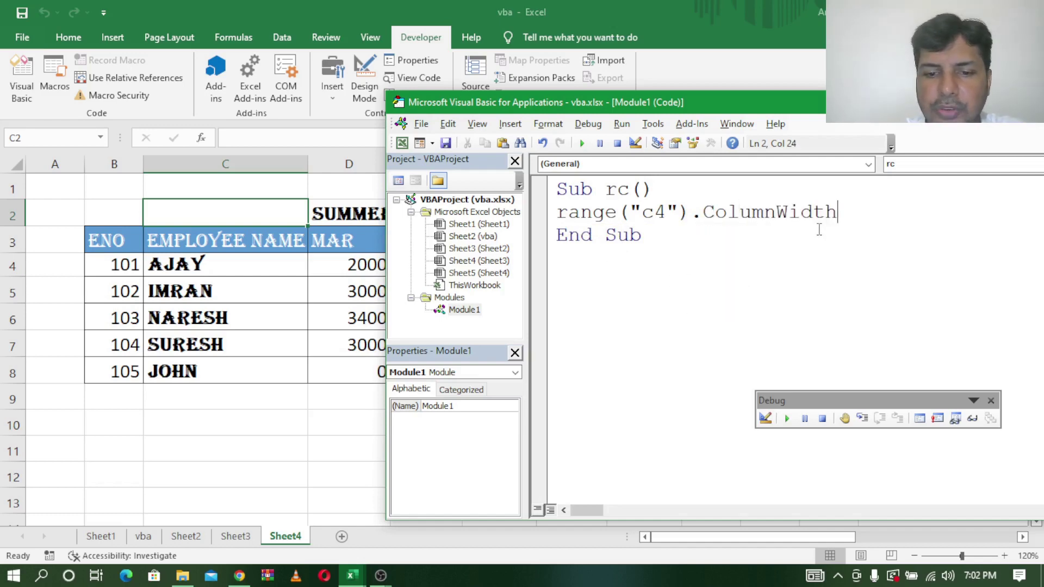
pyautogui.write('=')
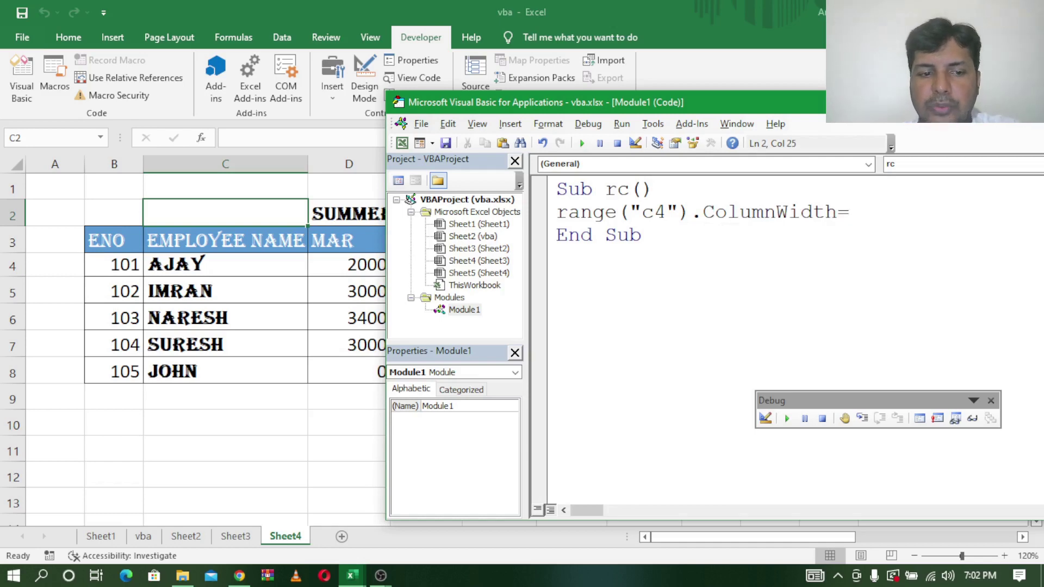
pyautogui.write('35')
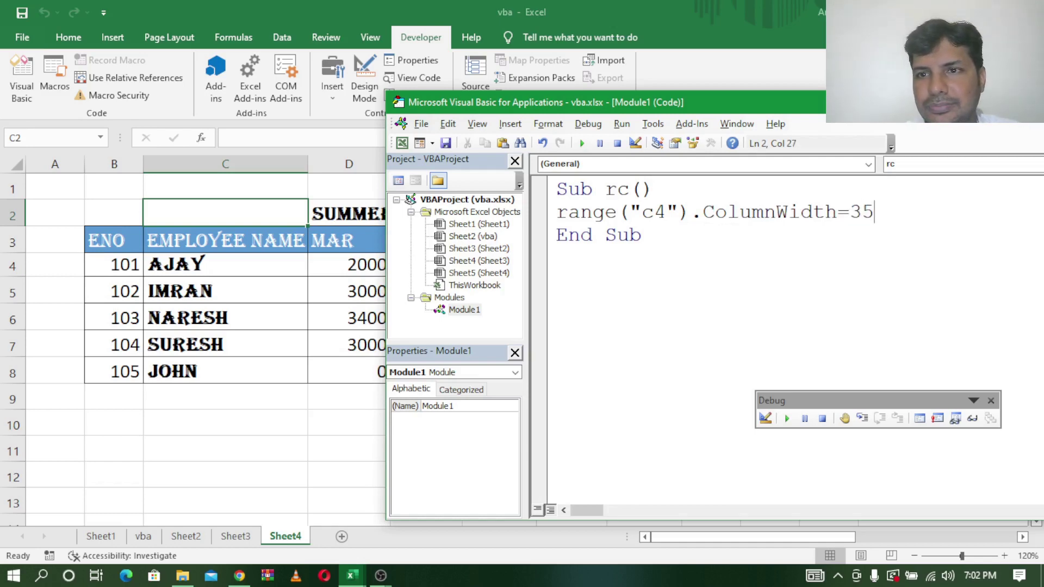
pyautogui.press('Return')
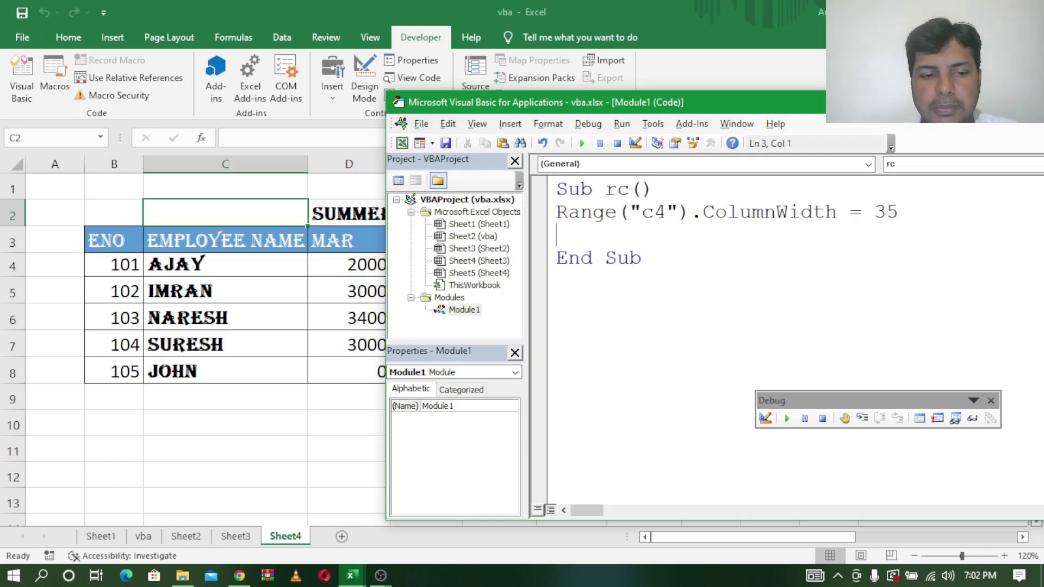
# Step: Add Range("c4").RowHeight = 30 as the next line of rc
pyautogui.write('range')
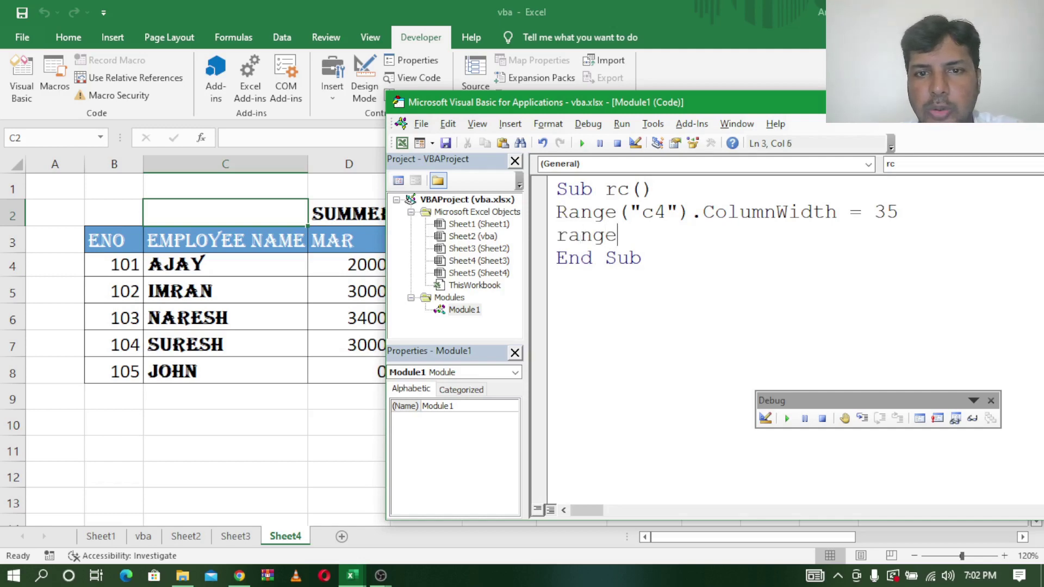
pyautogui.write('("')
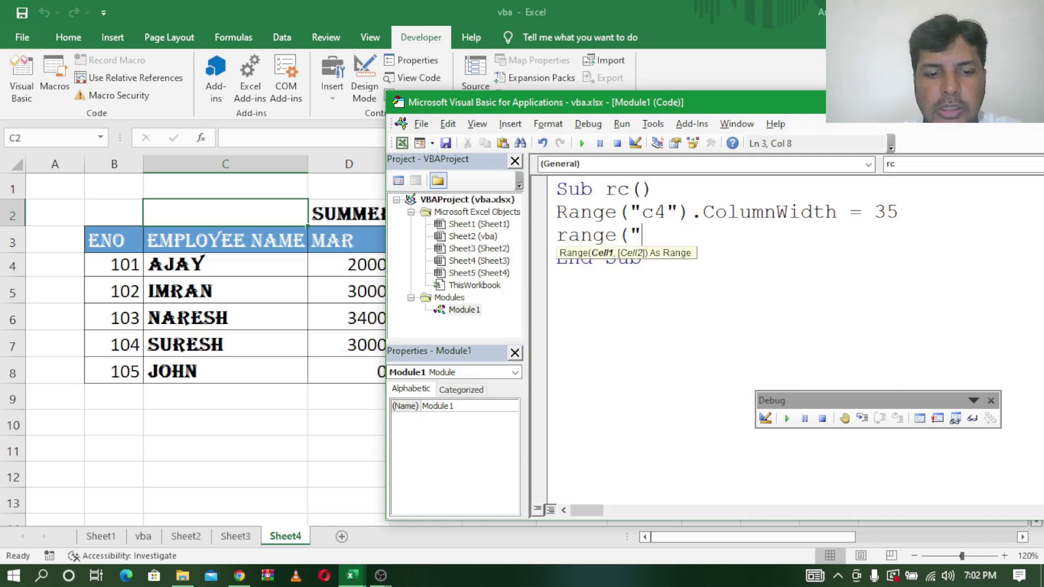
pyautogui.write('c4"')
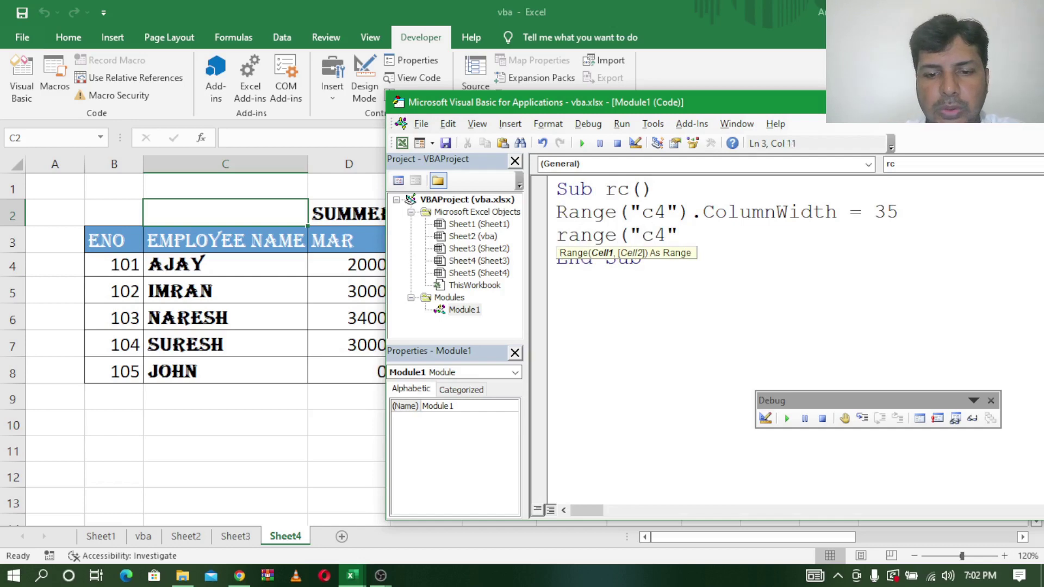
pyautogui.write(').')
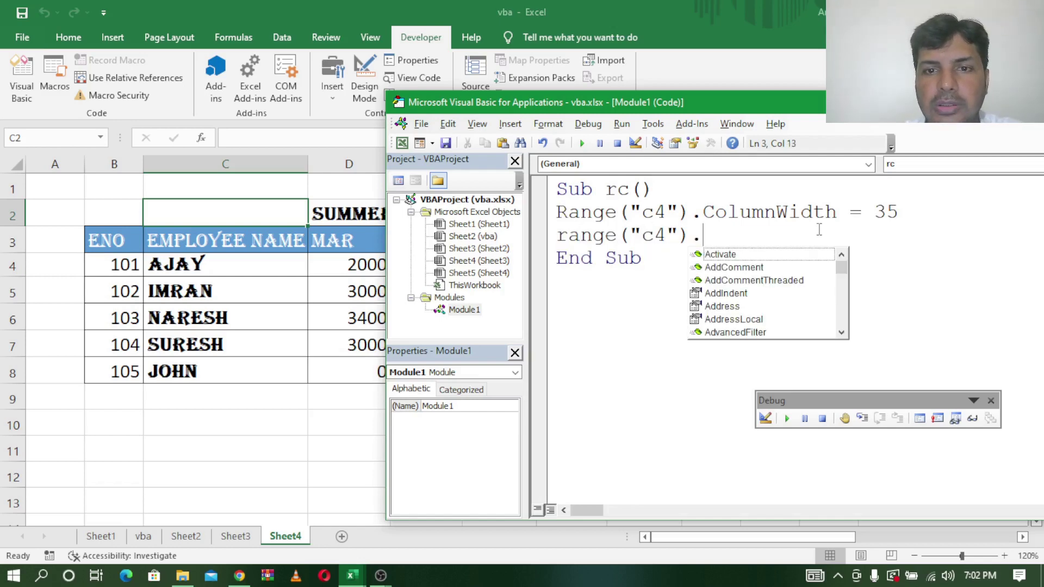
pyautogui.write('row')
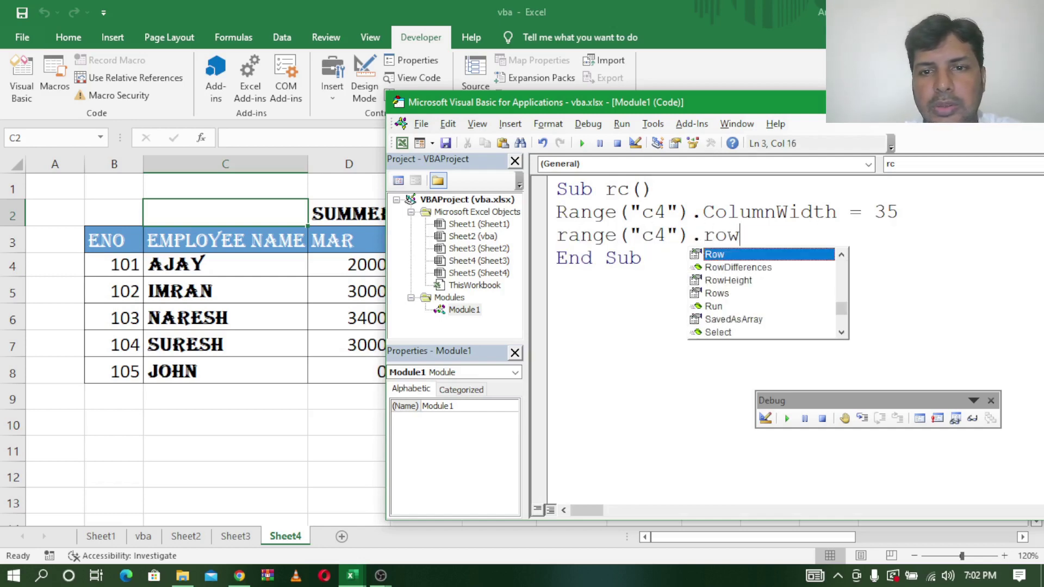
pyautogui.doubleClick(783, 280)
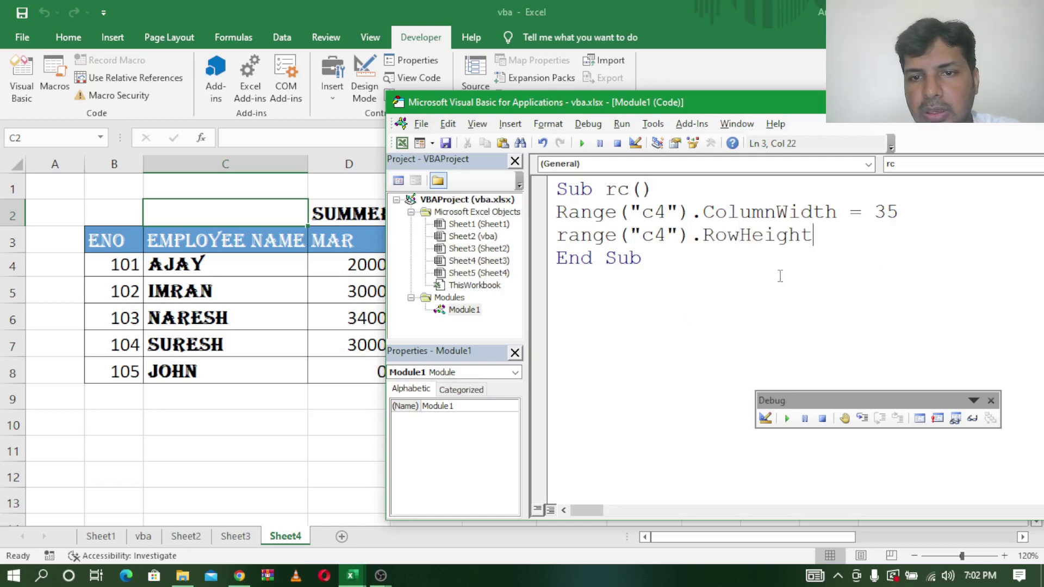
pyautogui.write('=30')
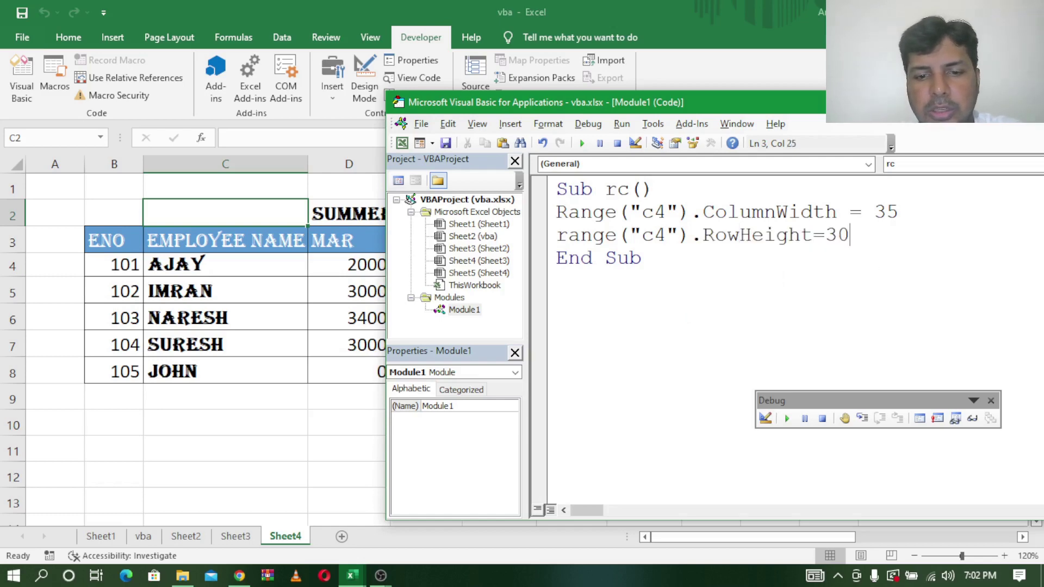
pyautogui.click(556, 191)
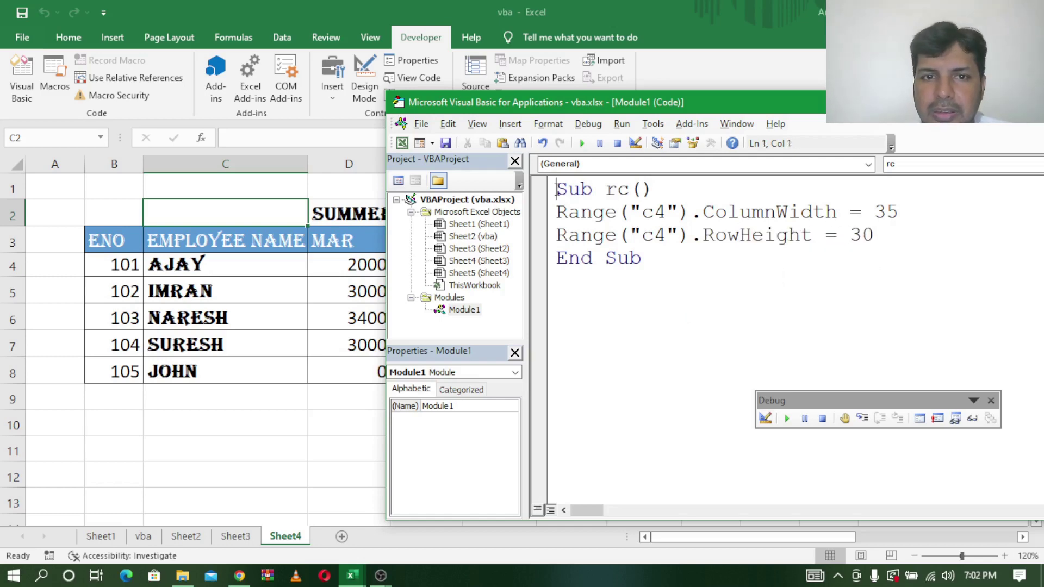
# Step: Select C4 and step through rc, widening column C to 35 and raising row 4 to 30
pyautogui.click(206, 267)
pyautogui.moveTo(351, 576)
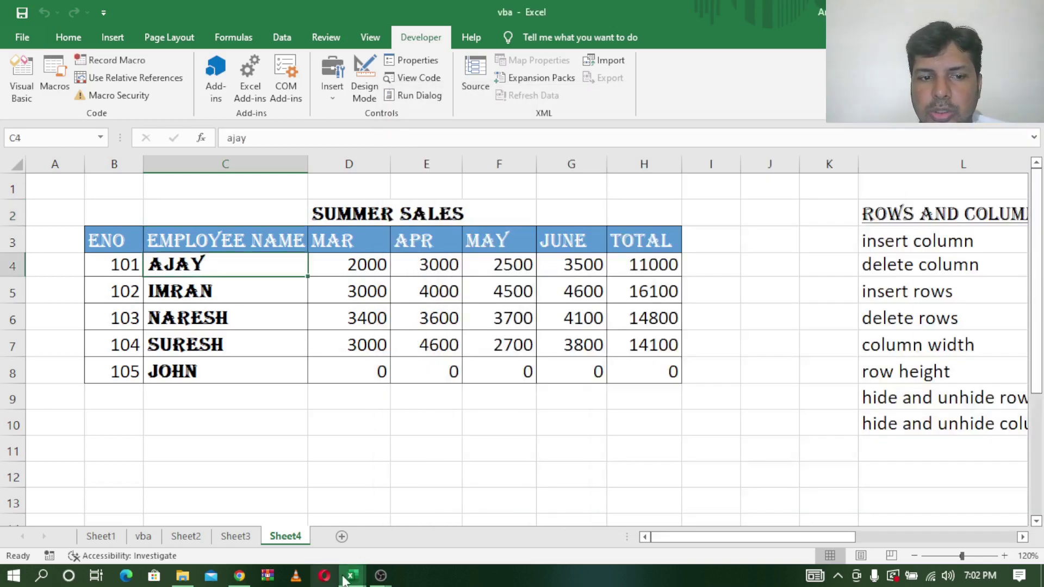
pyautogui.click(430, 516)
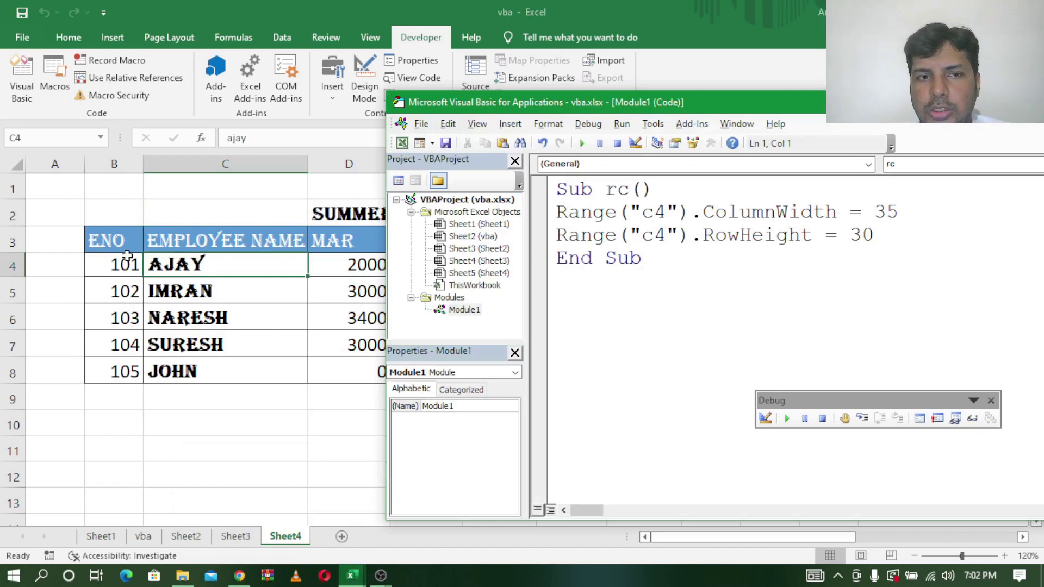
pyautogui.click(862, 418)
pyautogui.click(862, 419)
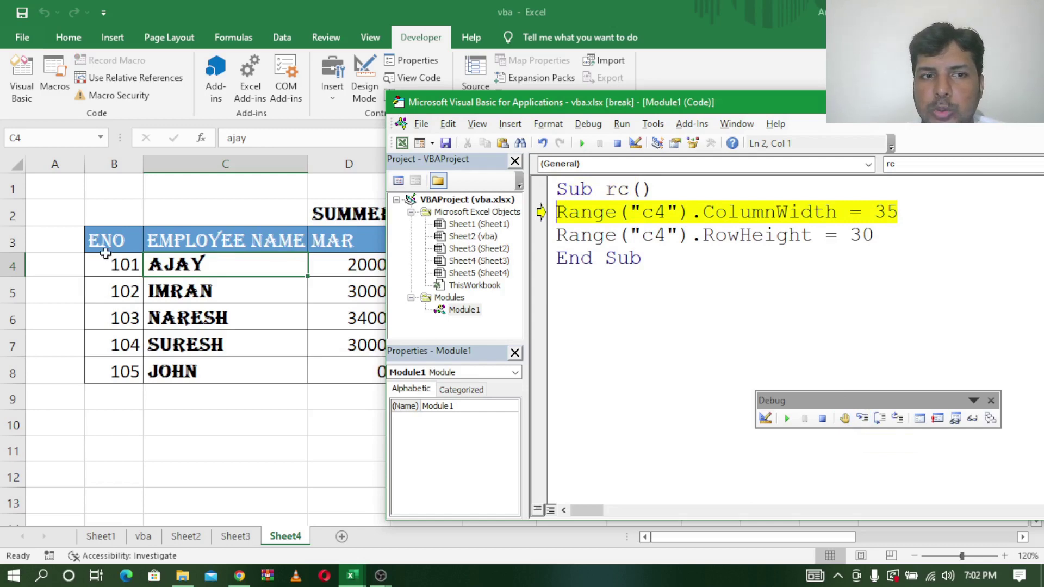
pyautogui.click(862, 418)
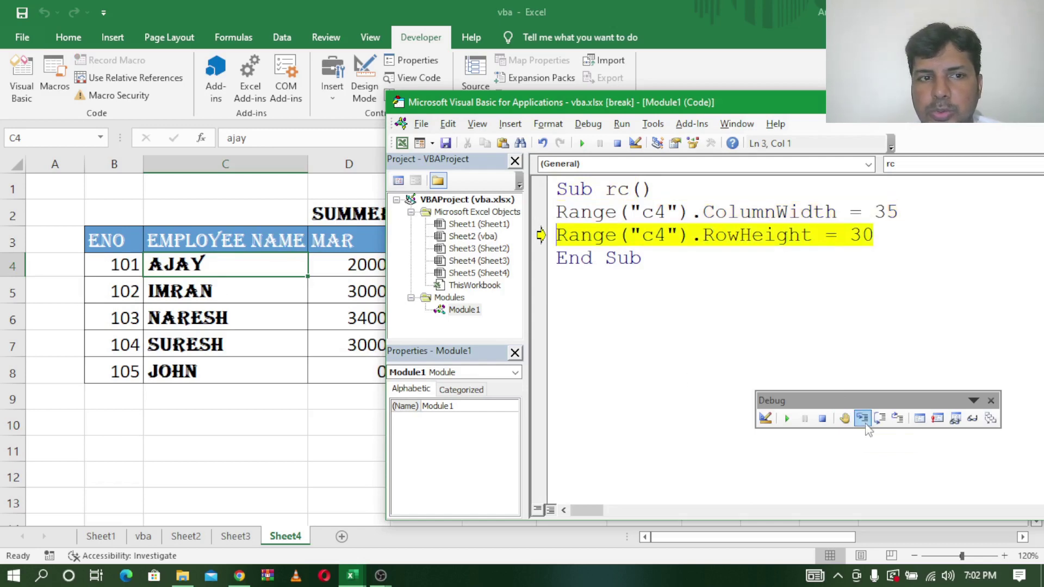
pyautogui.moveTo(534, 106); pyautogui.dragTo(633, 124)
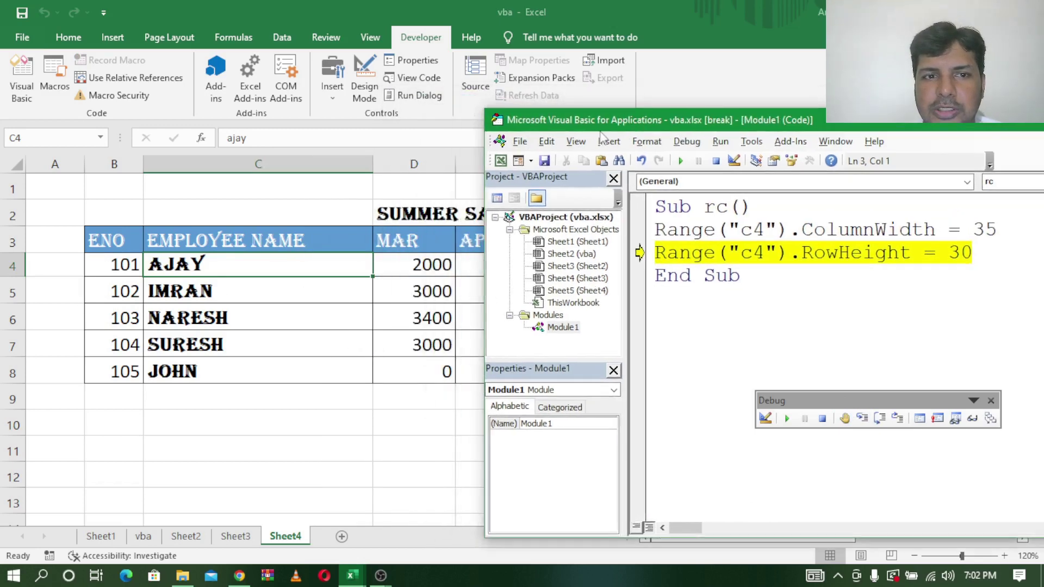
pyautogui.click(864, 421)
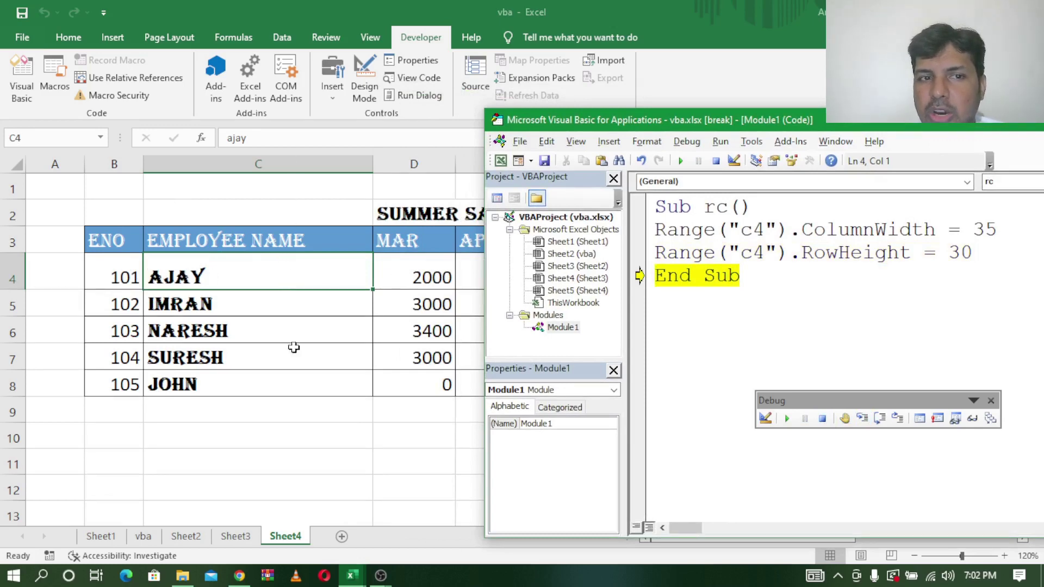
pyautogui.click(862, 418)
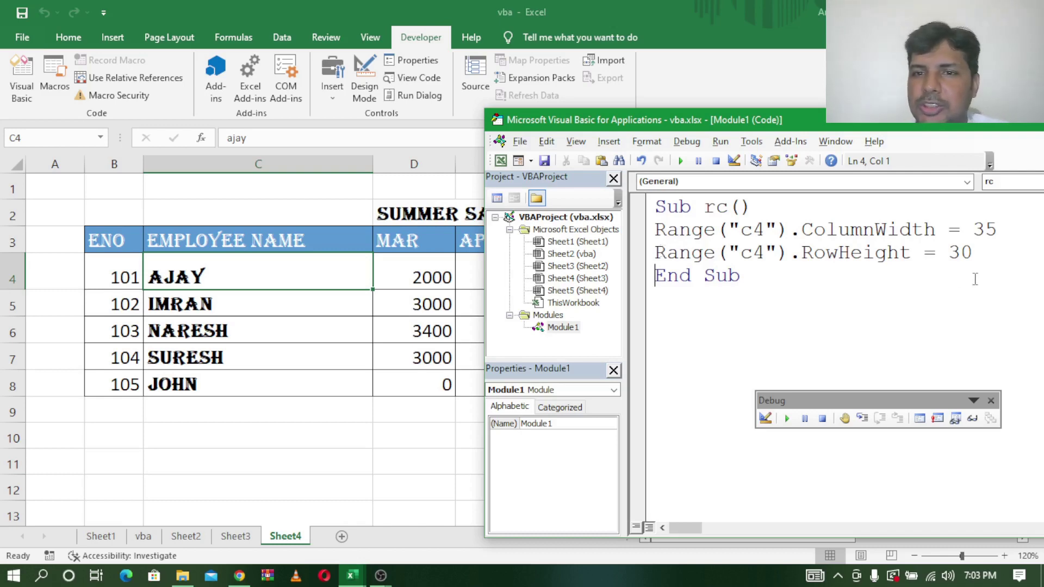
# Step: Rewrite line 2 as Range("c4").Columns.Hidden = True, replacing the ColumnWidth assignment
pyautogui.moveTo(803, 229); pyautogui.dragTo(1011, 236)
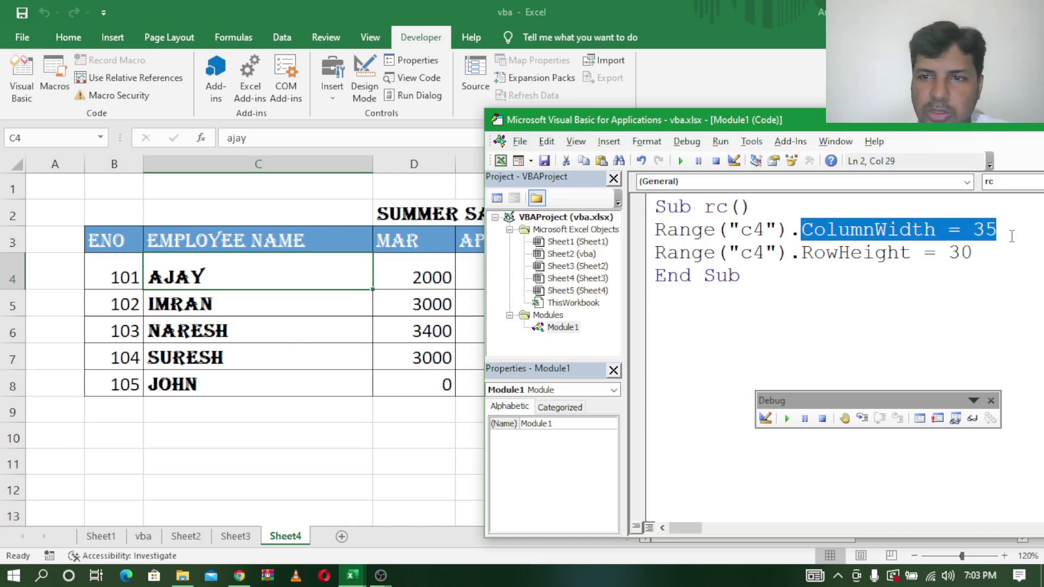
pyautogui.press('Delete')
pyautogui.write('h')
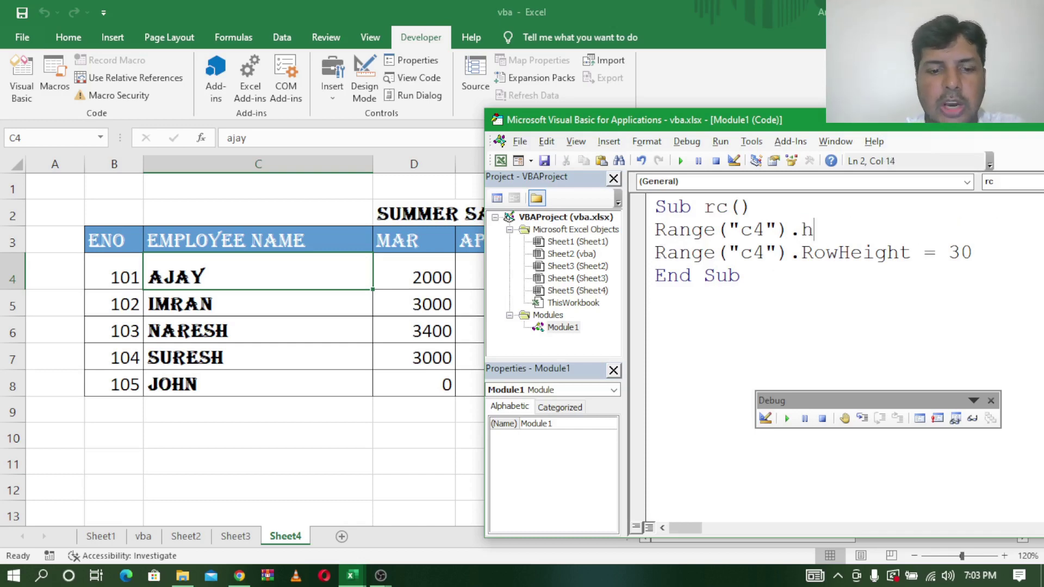
pyautogui.write('idd=')
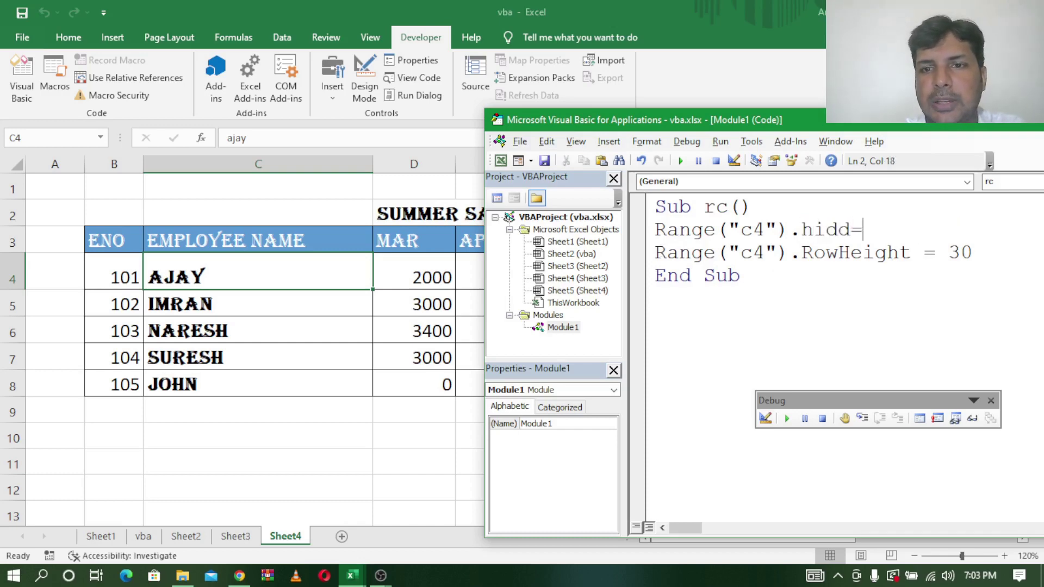
pyautogui.write('==')
pyautogui.press('BackSpace')
pyautogui.press('BackSpace')
pyautogui.press('BackSpace')
pyautogui.press('BackSpace')
pyautogui.press('BackSpace')
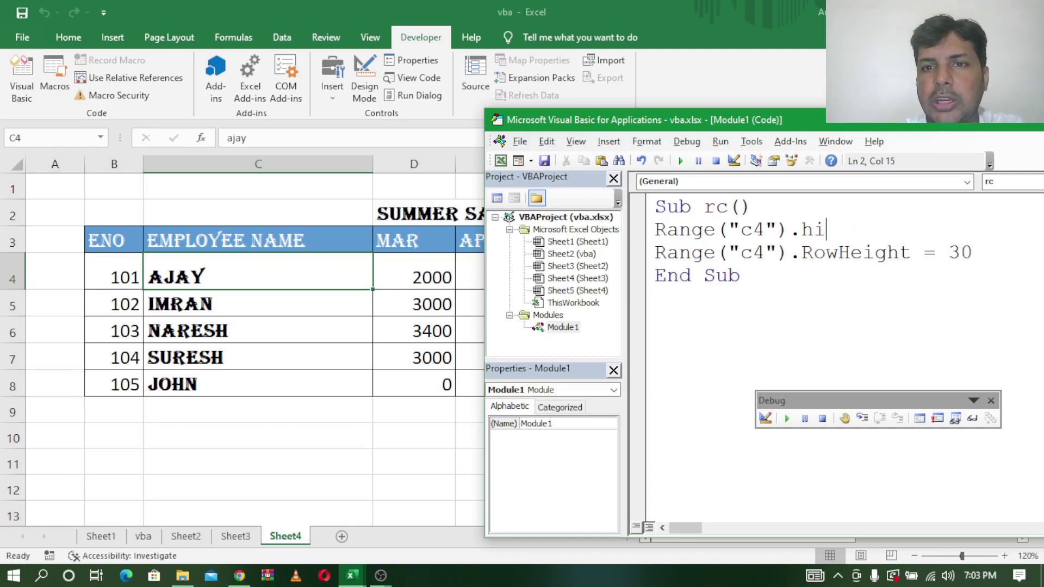
pyautogui.press('BackSpace')
pyautogui.press('BackSpace')
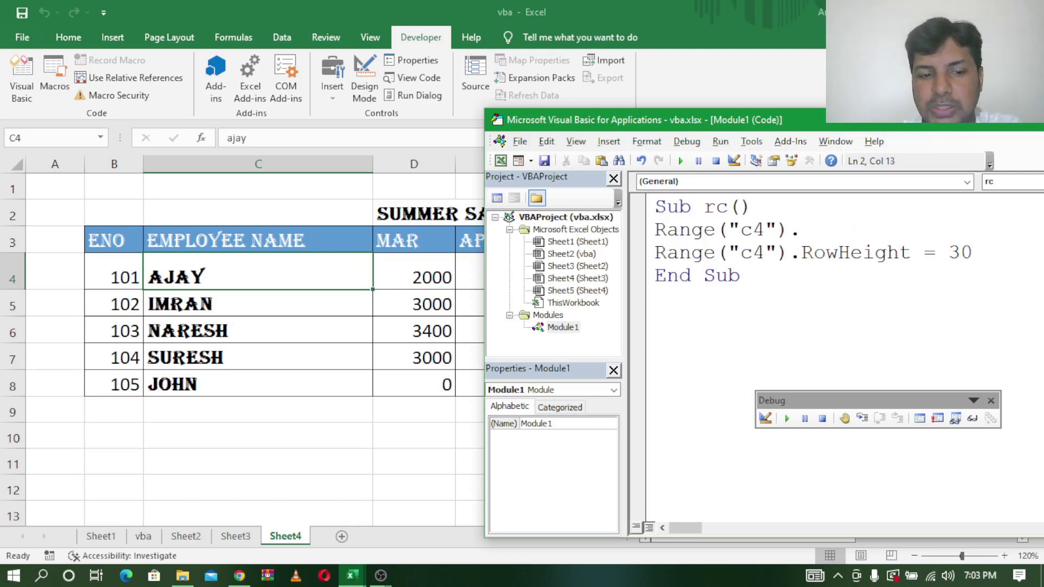
pyautogui.write('co')
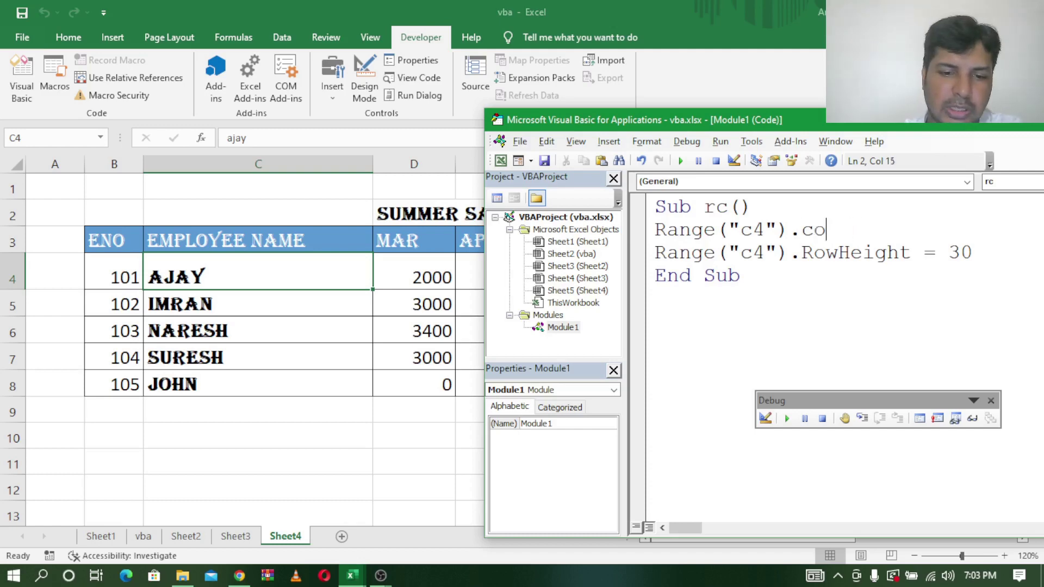
pyautogui.write('lums')
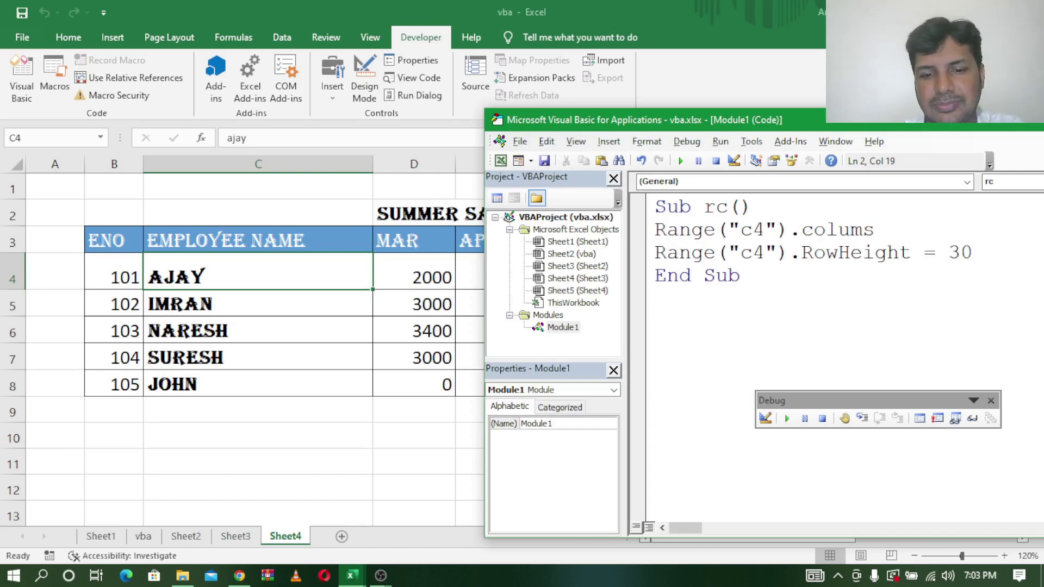
pyautogui.write('.')
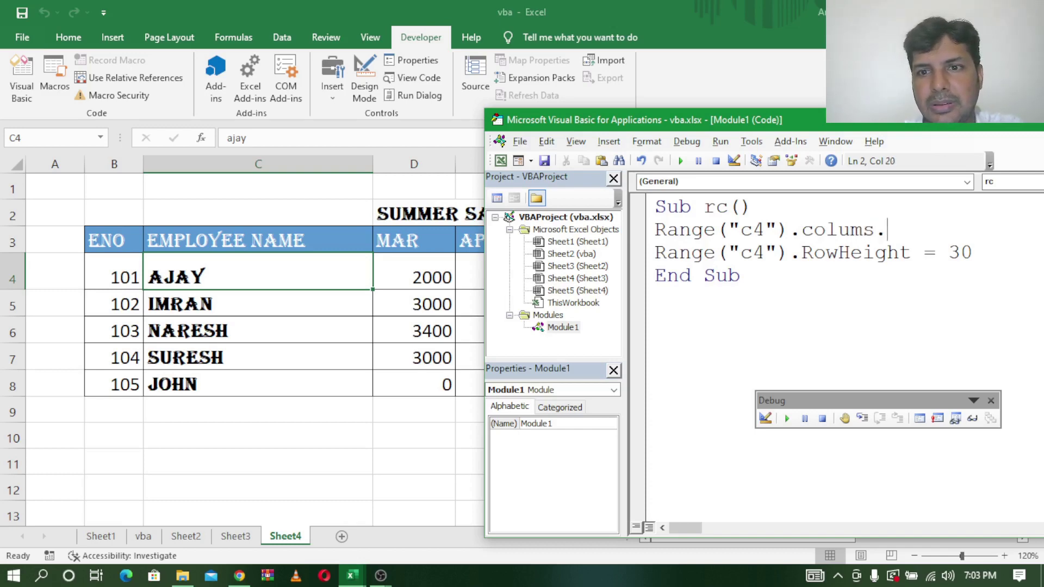
pyautogui.write('\\')
pyautogui.press('BackSpace')
pyautogui.press('BackSpace')
pyautogui.press('BackSpace')
pyautogui.press('BackSpace')
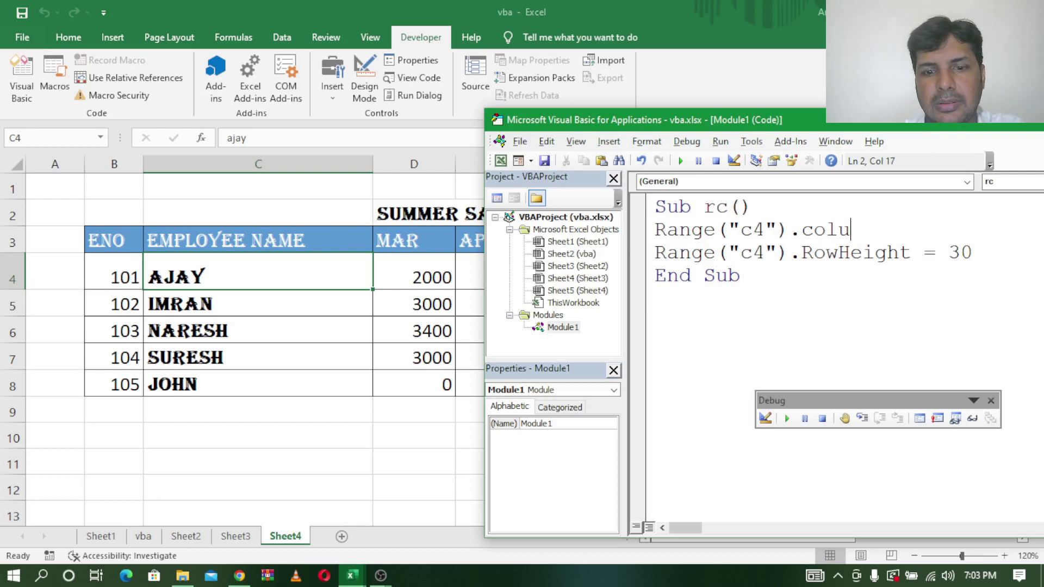
pyautogui.write('nms')
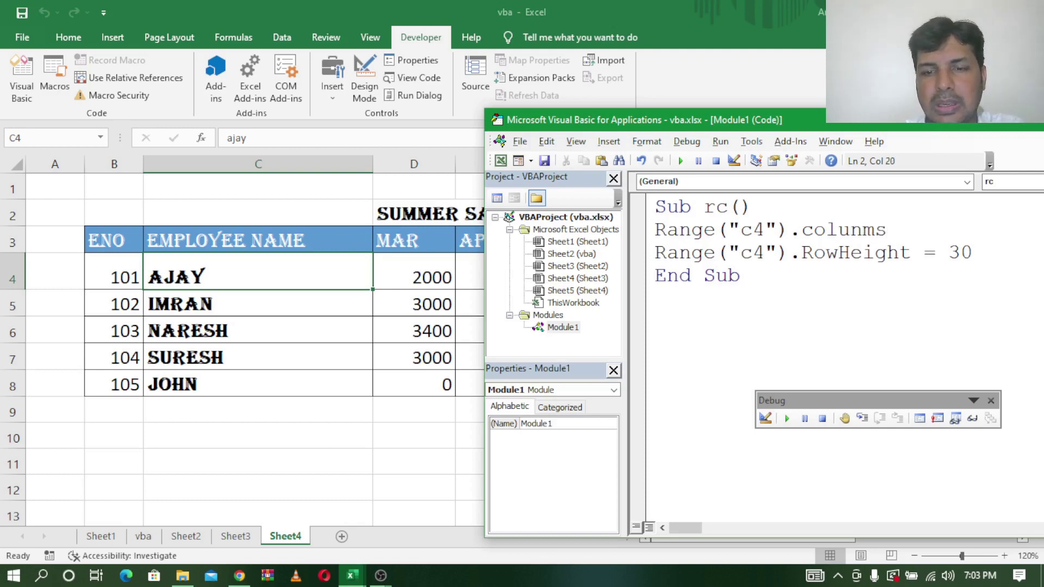
pyautogui.press('BackSpace')
pyautogui.press('BackSpace')
pyautogui.press('BackSpace')
pyautogui.press('BackSpace')
pyautogui.press('BackSpace')
pyautogui.press('BackSpace')
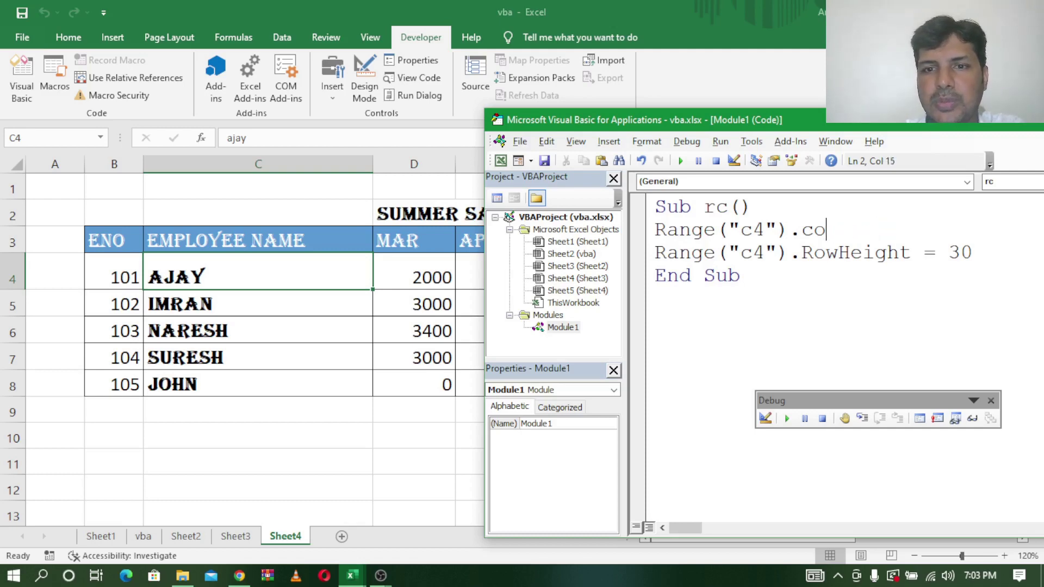
pyautogui.press('BackSpace')
pyautogui.press('BackSpace')
pyautogui.press('BackSpace')
pyautogui.press('BackSpace')
pyautogui.write(')')
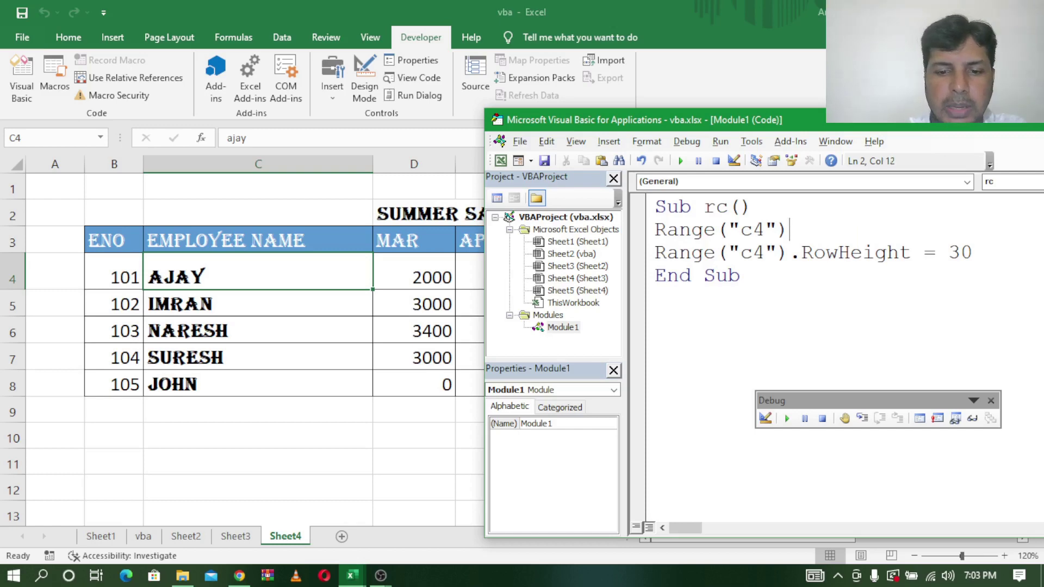
pyautogui.write('.co')
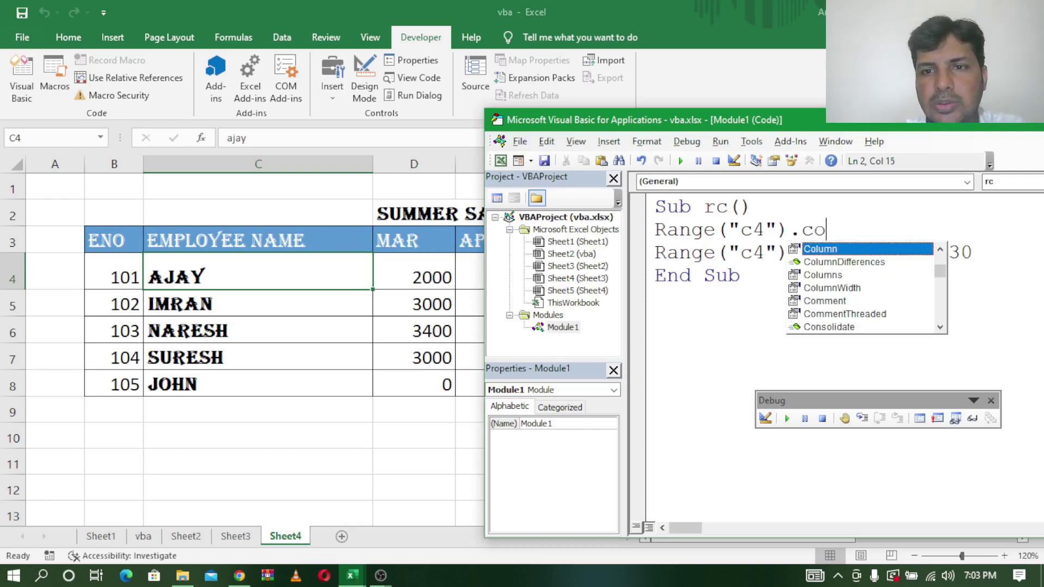
pyautogui.click(855, 278)
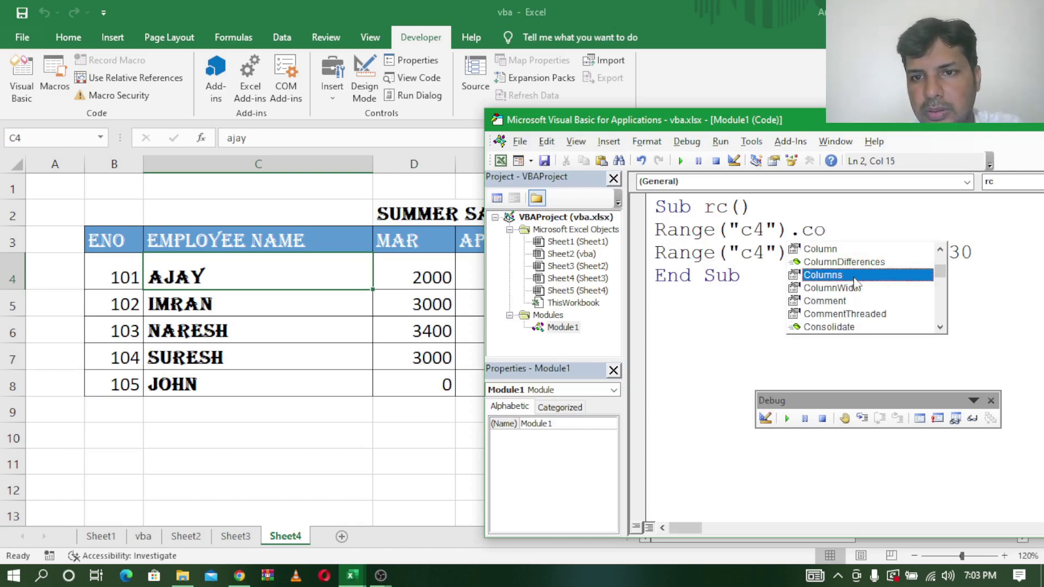
pyautogui.doubleClick(855, 278)
pyautogui.write('.')
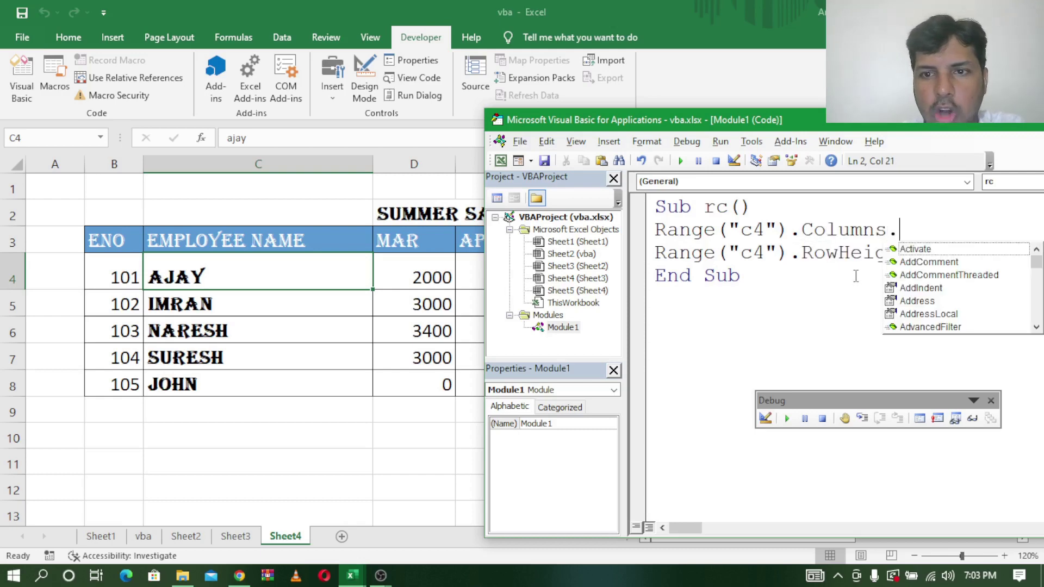
pyautogui.write('hidde')
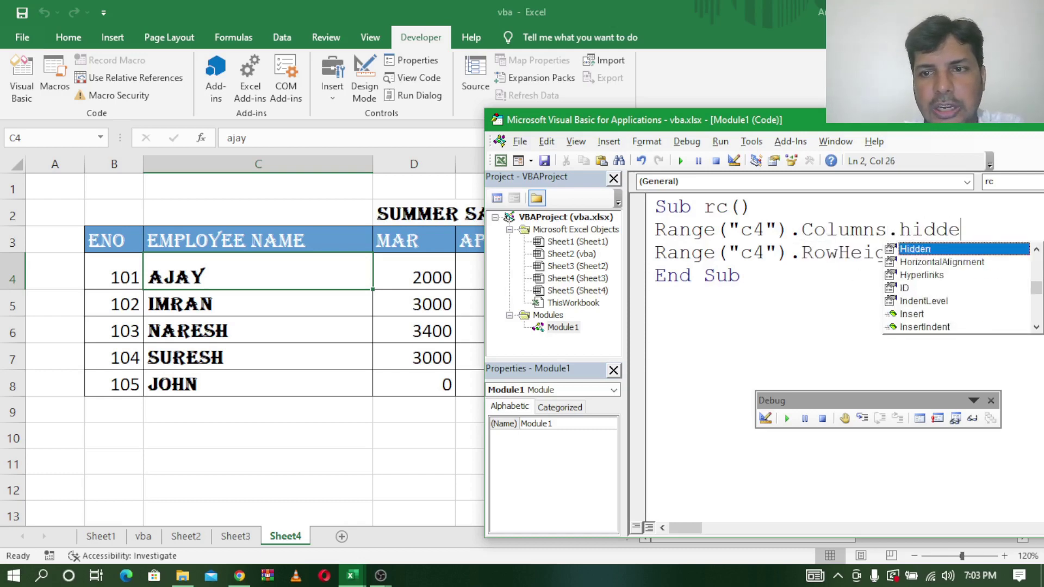
pyautogui.write('n')
pyautogui.press('Tab')
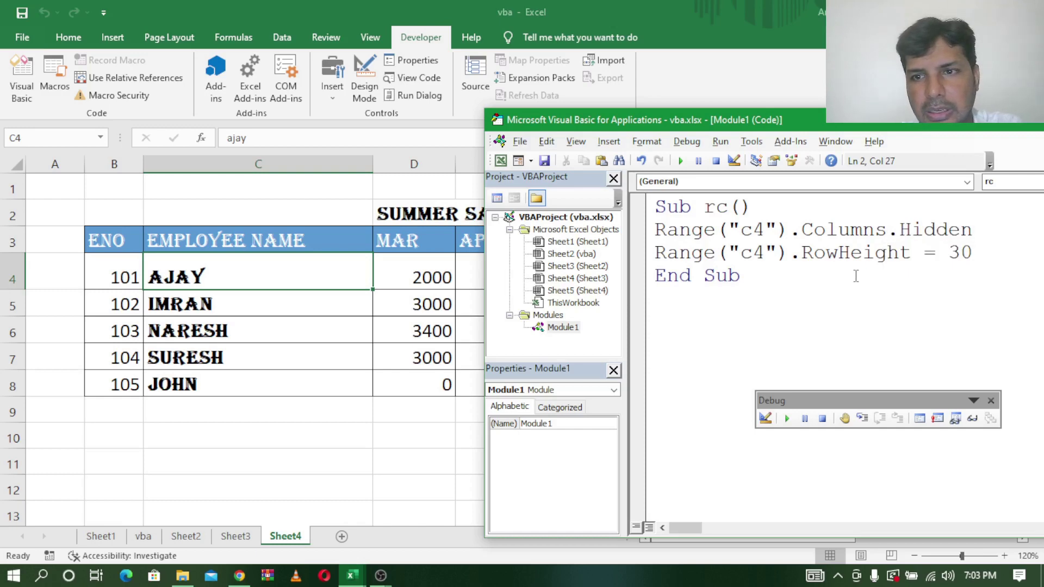
pyautogui.write('=')
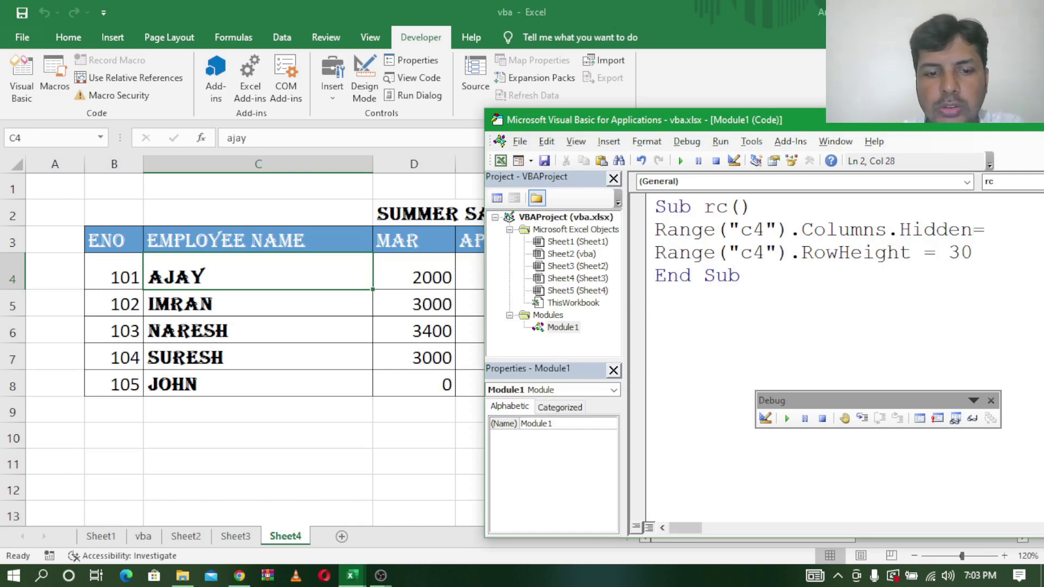
pyautogui.write('true')
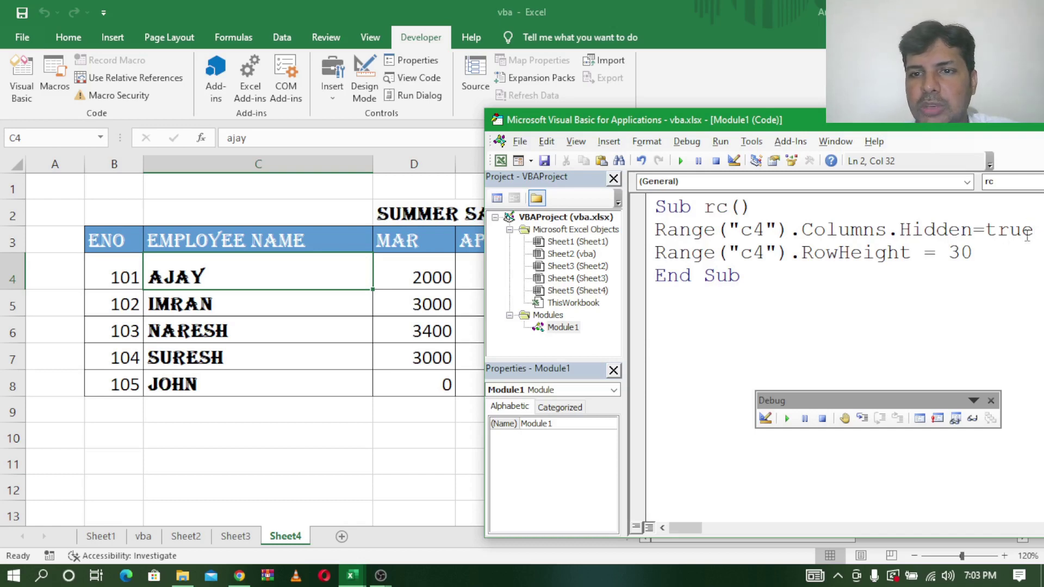
# Step: Change line 3 from RowHeight = 30 to Range("c4").Columns.Hidden = False
pyautogui.moveTo(971, 229)
pyautogui.mouseDown()
pyautogui.moveTo(802, 230)
pyautogui.moveTo(973, 253)
pyautogui.mouseUp()
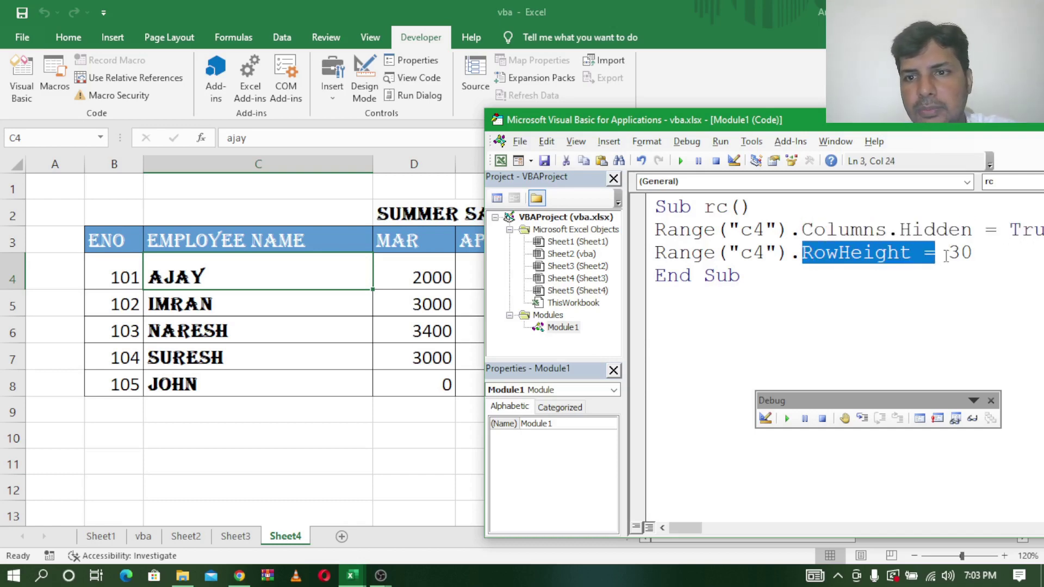
pyautogui.write('Columns.Hidden')
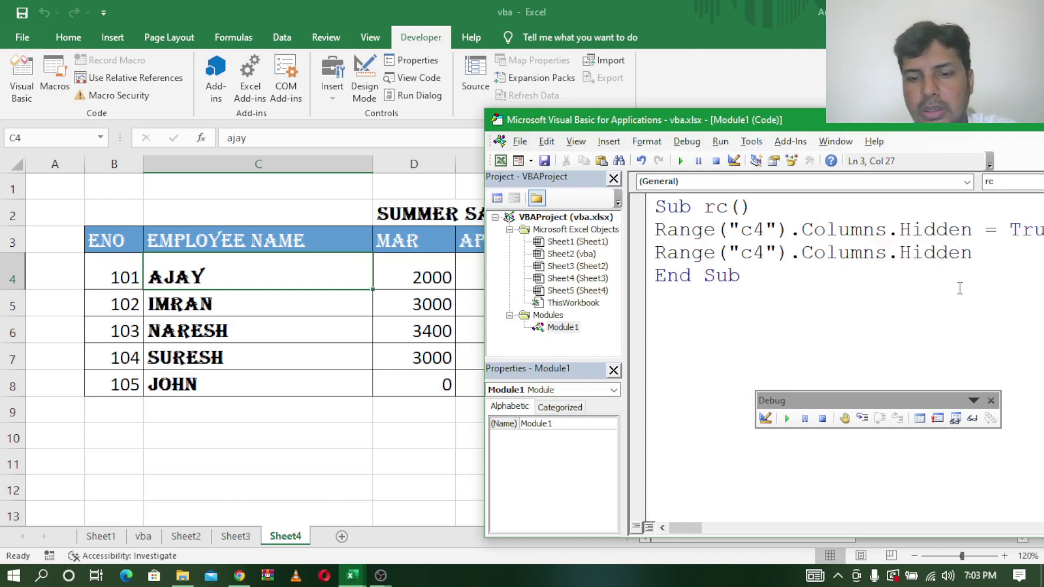
pyautogui.write('=f')
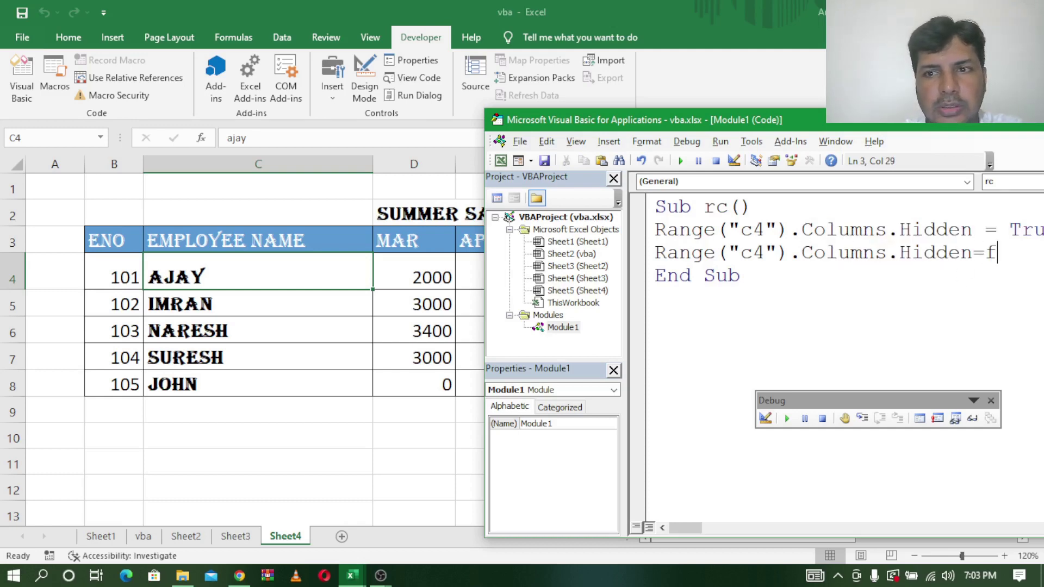
pyautogui.write('alee')
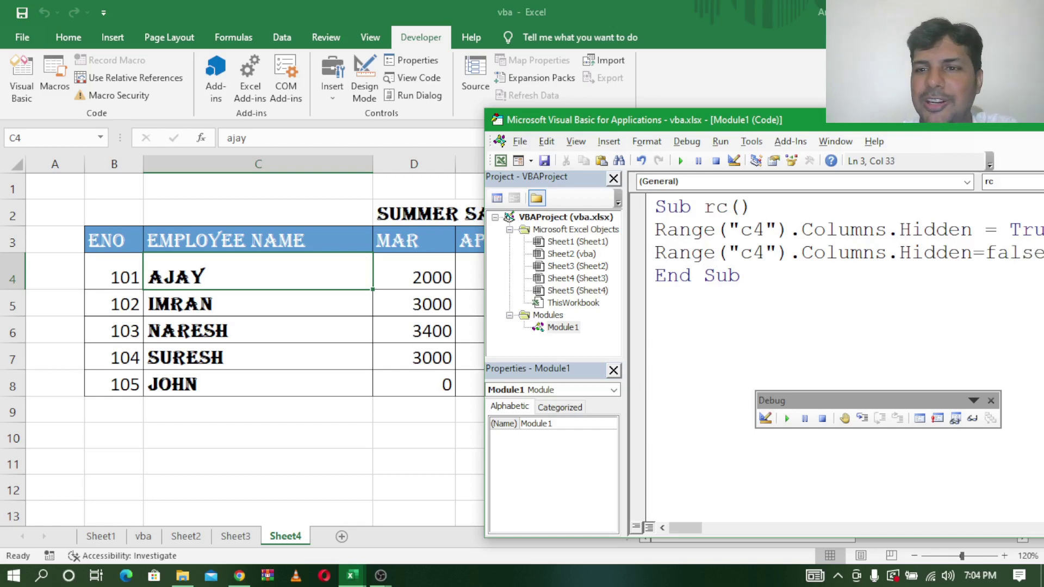
pyautogui.click(946, 318)
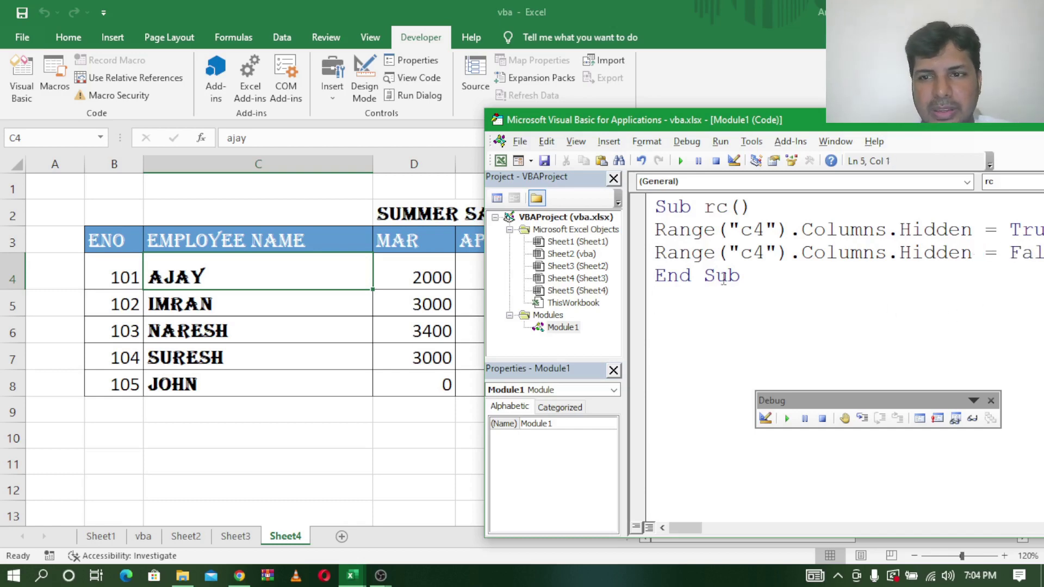
# Step: Step through rc from its start, hiding column C and then unhiding it
pyautogui.click(654, 208)
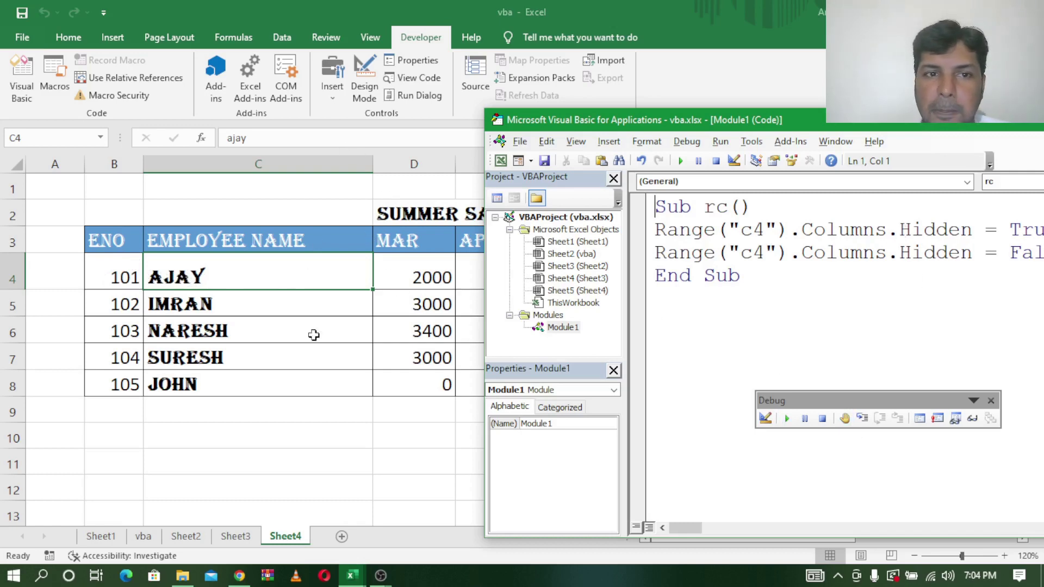
pyautogui.click(863, 418)
pyautogui.click(864, 419)
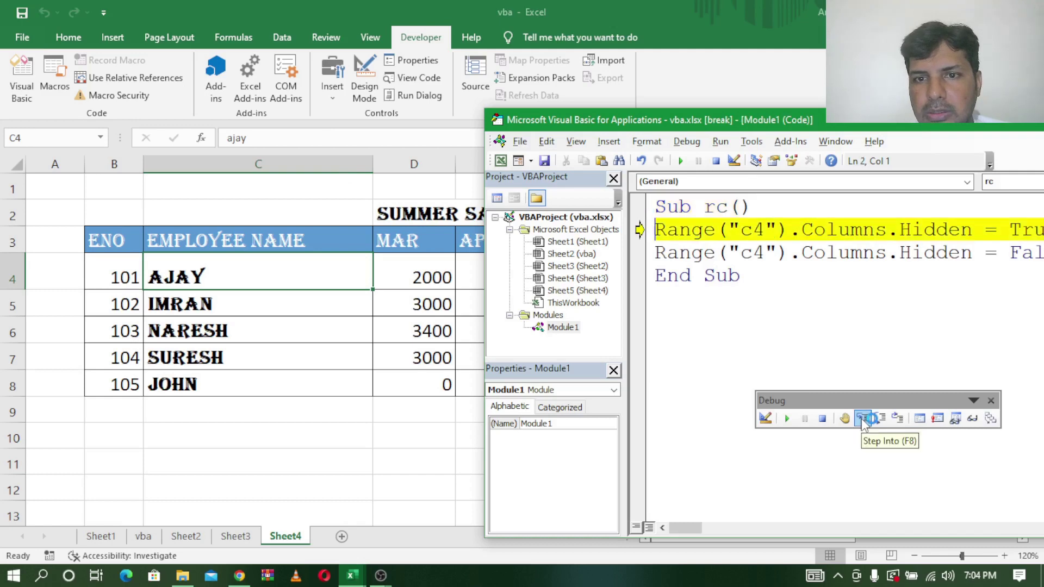
pyautogui.click(863, 420)
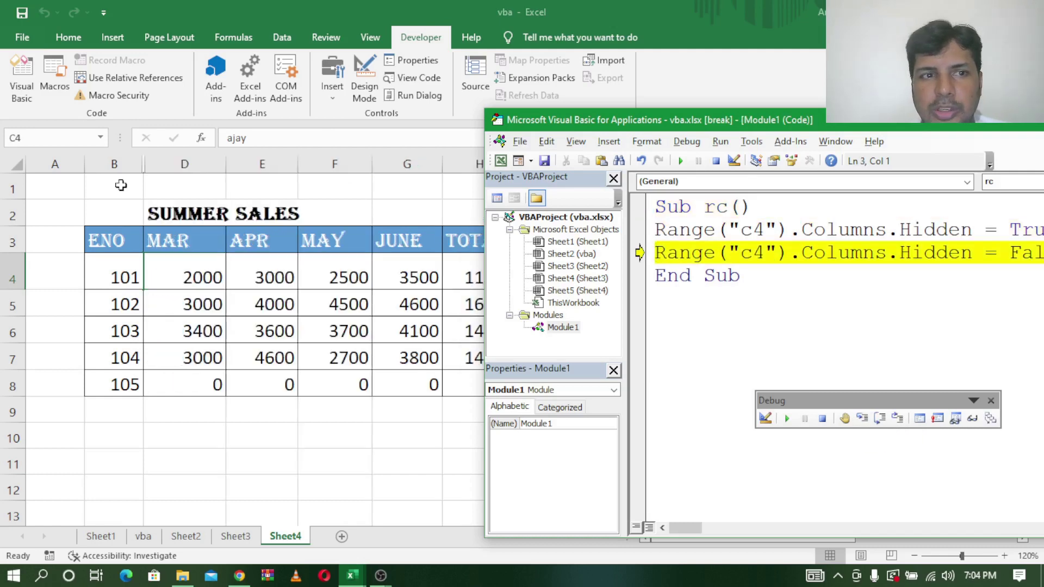
pyautogui.click(863, 418)
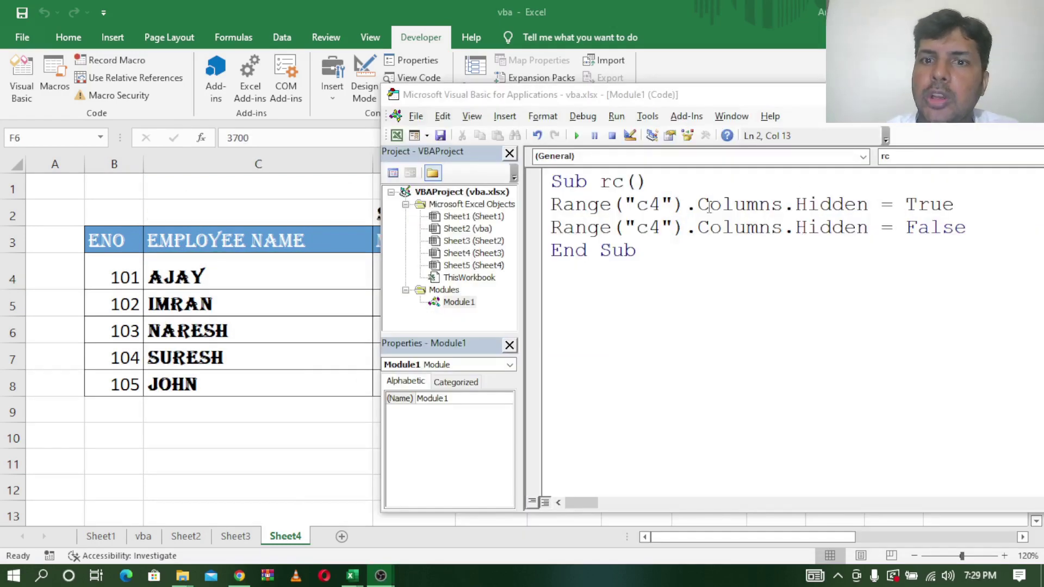
# Step: Change Columns to Rows on both Range("c4") Hidden lines of rc
pyautogui.click(698, 205)
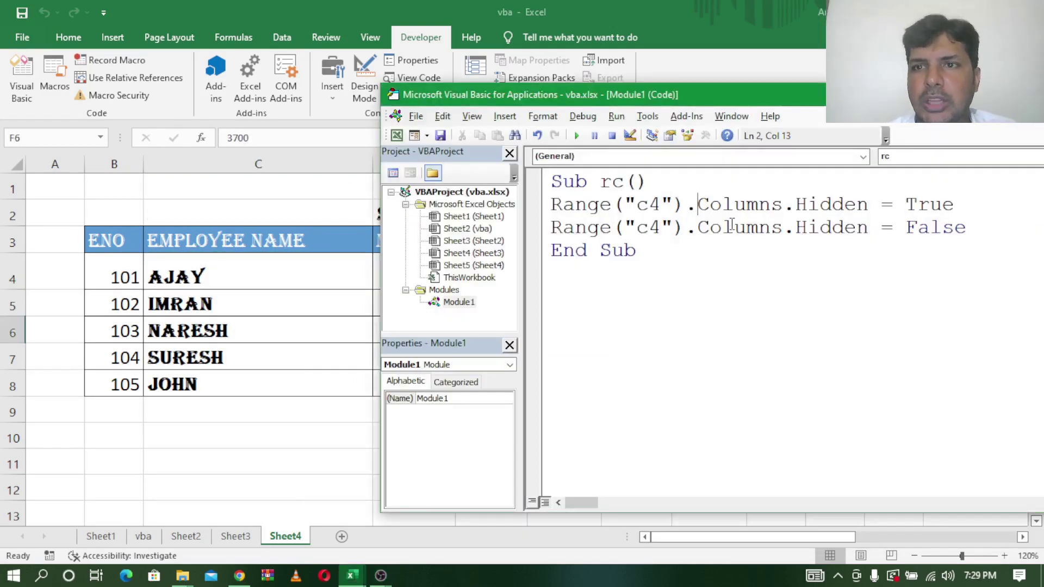
pyautogui.write('r')
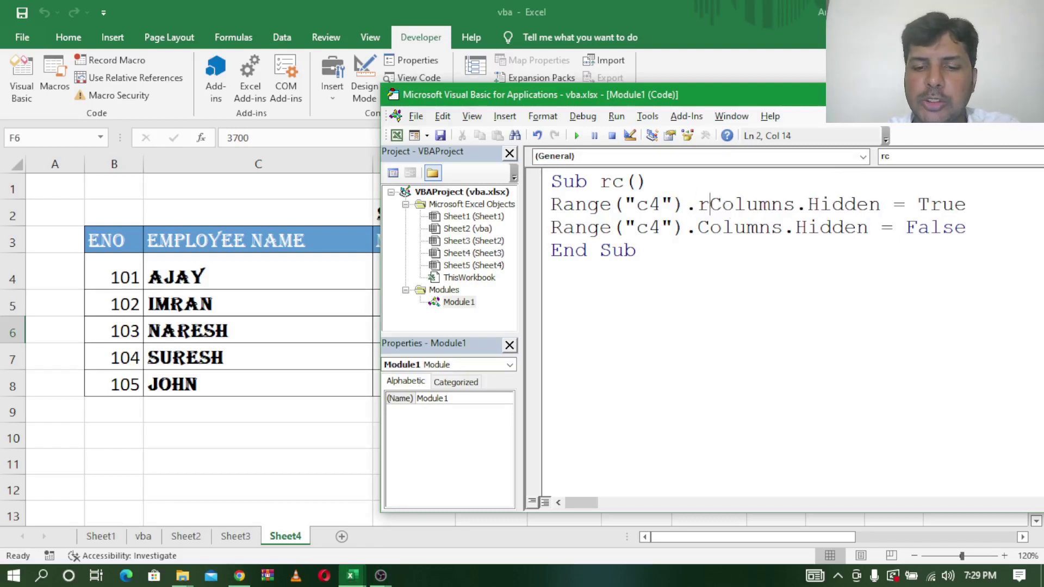
pyautogui.write('ow')
pyautogui.press('Delete')
pyautogui.press('Delete')
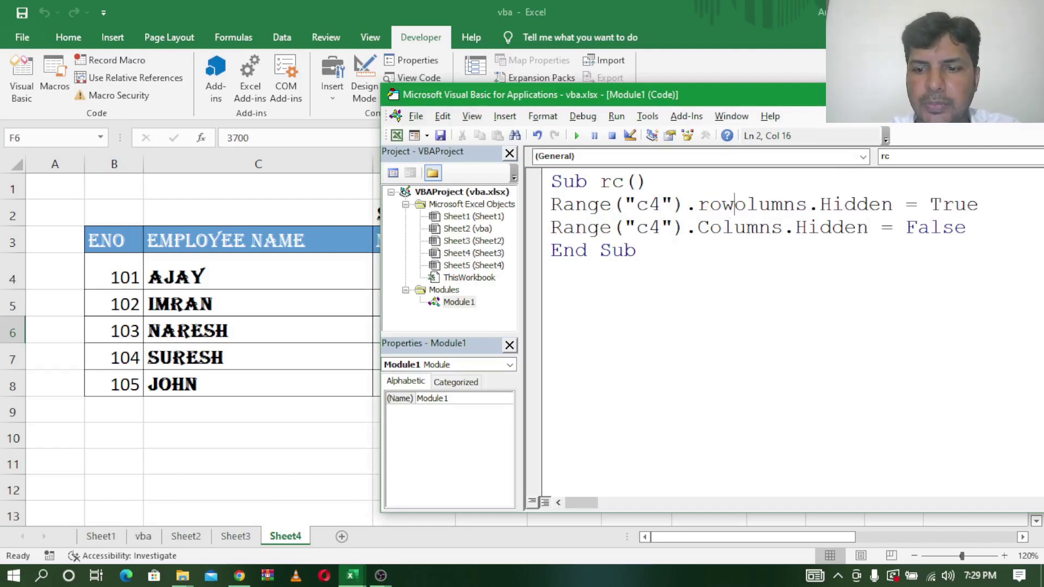
pyautogui.press('Delete')
pyautogui.press('Delete')
pyautogui.press('Delete')
pyautogui.press('Delete')
pyautogui.press('Down')
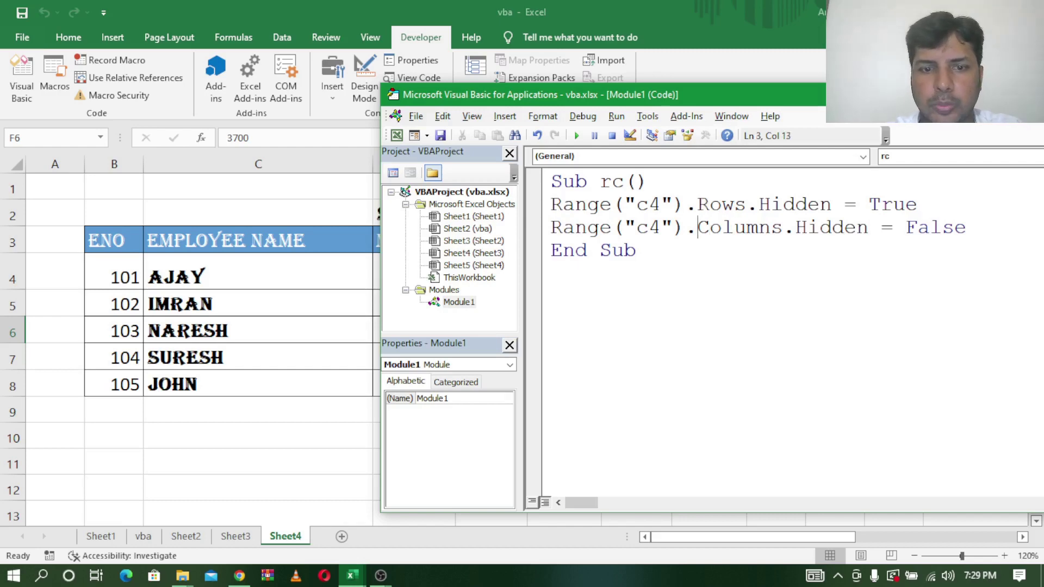
pyautogui.write('rows')
pyautogui.press('Delete')
pyautogui.press('Delete')
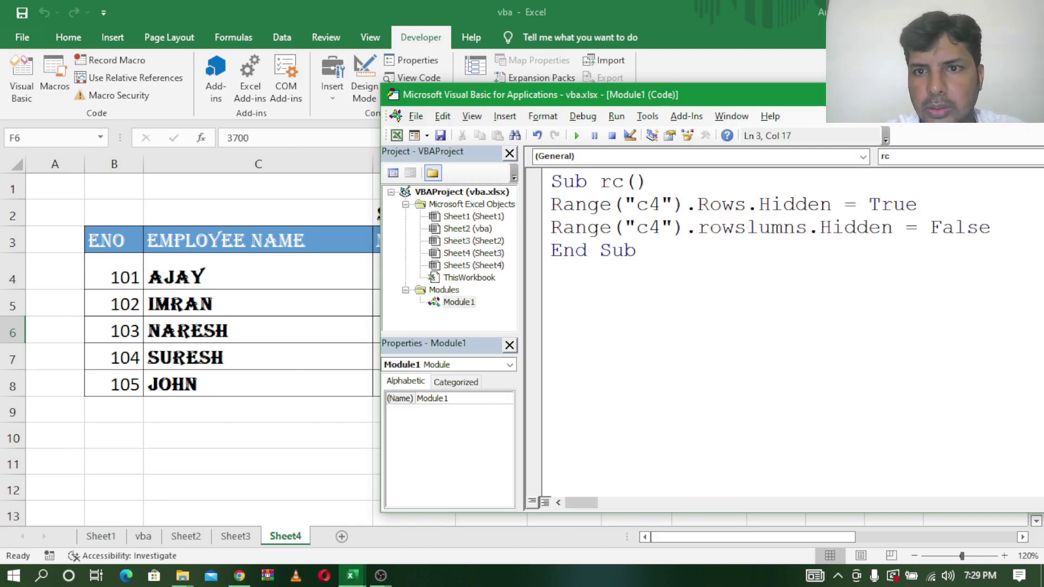
pyautogui.press('Delete')
pyautogui.press('Delete')
pyautogui.press('Delete')
pyautogui.press('Delete')
pyautogui.press('Delete')
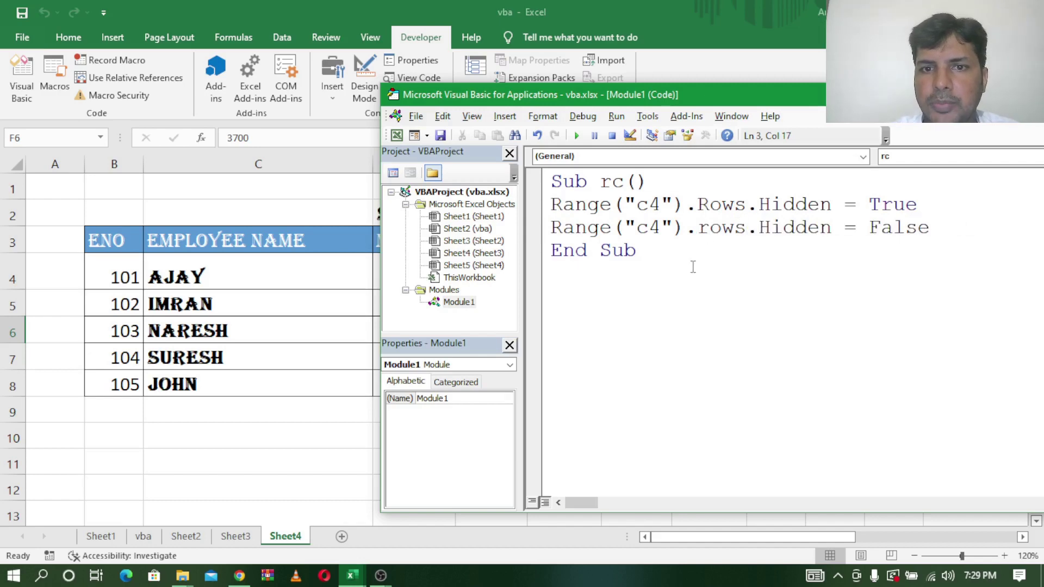
pyautogui.click(692, 267)
# Step: Show the Debug toolbar again from View > Toolbars
pyautogui.click(553, 181)
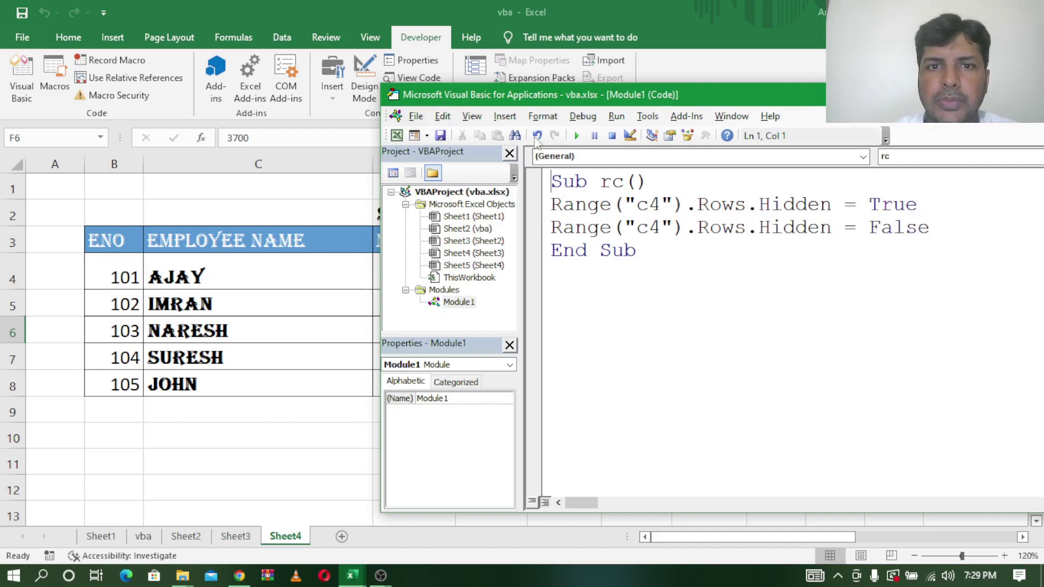
pyautogui.click(472, 115)
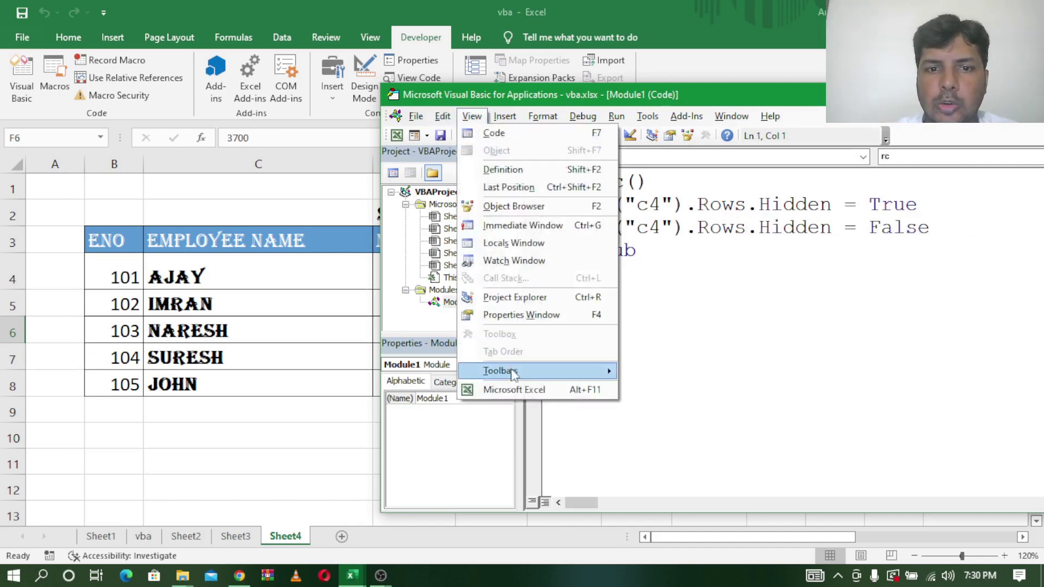
pyautogui.moveTo(500, 371)
pyautogui.click(654, 371)
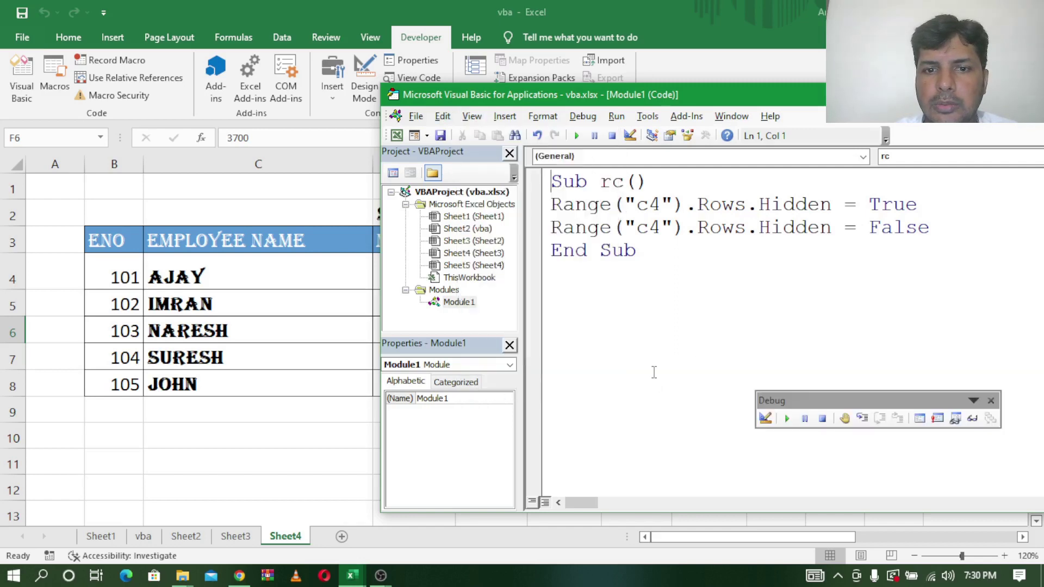
# Step: Step through rc to End Sub, hiding row 4 (AJAY) and then unhiding it
pyautogui.click(862, 418)
pyautogui.click(863, 419)
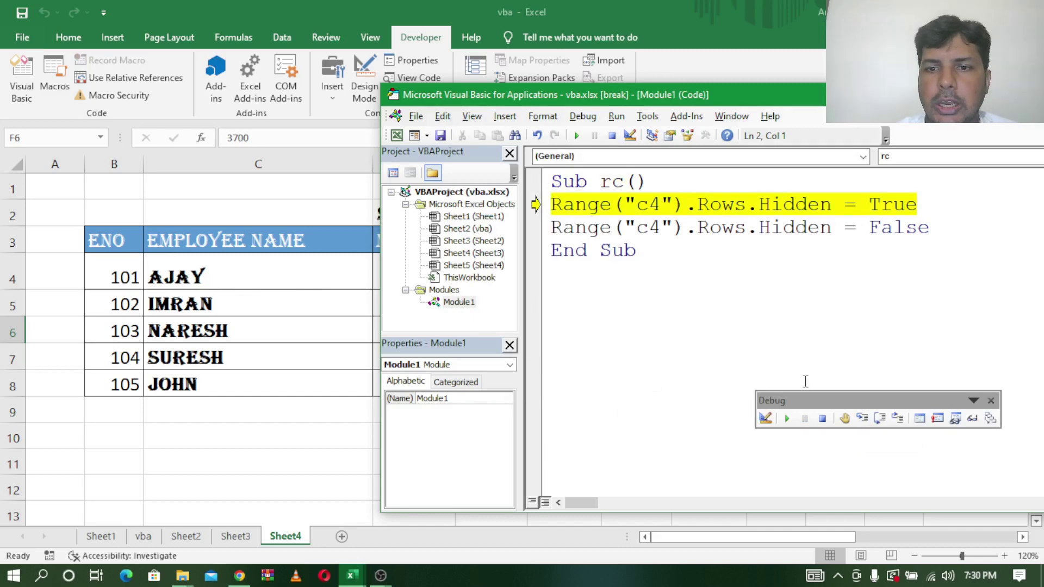
pyautogui.click(862, 418)
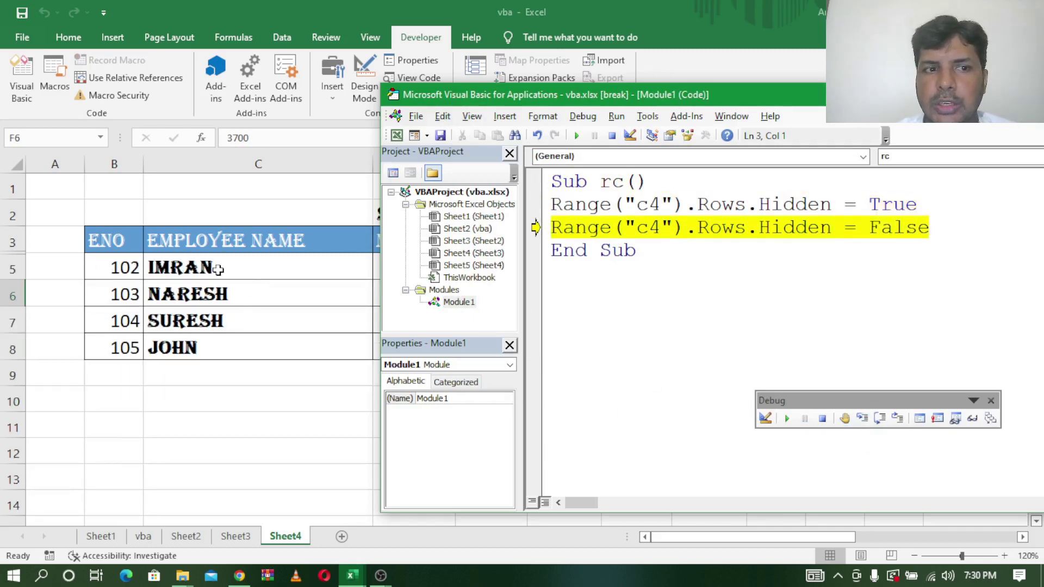
pyautogui.click(863, 418)
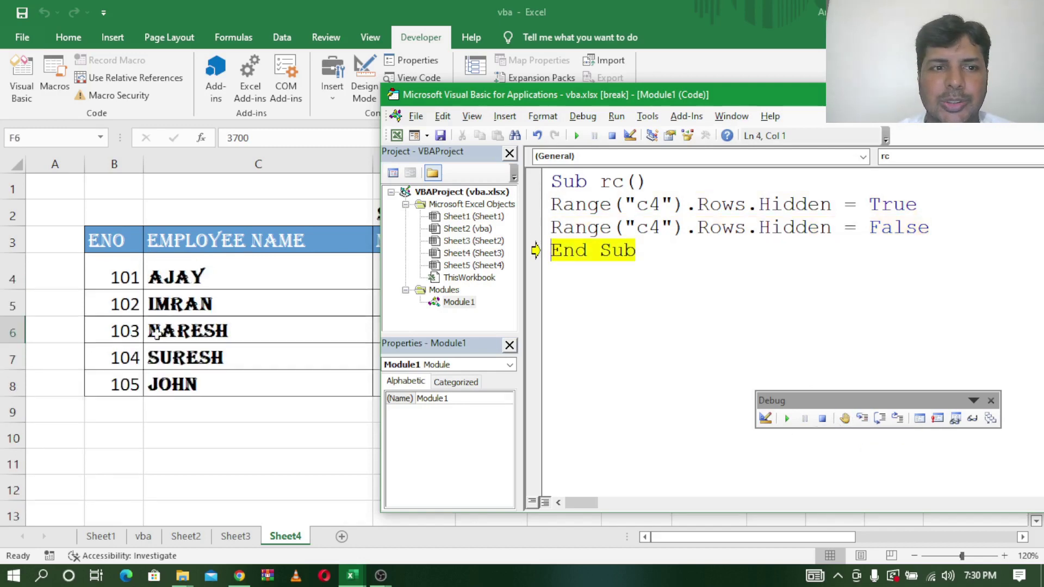
pyautogui.click(864, 423)
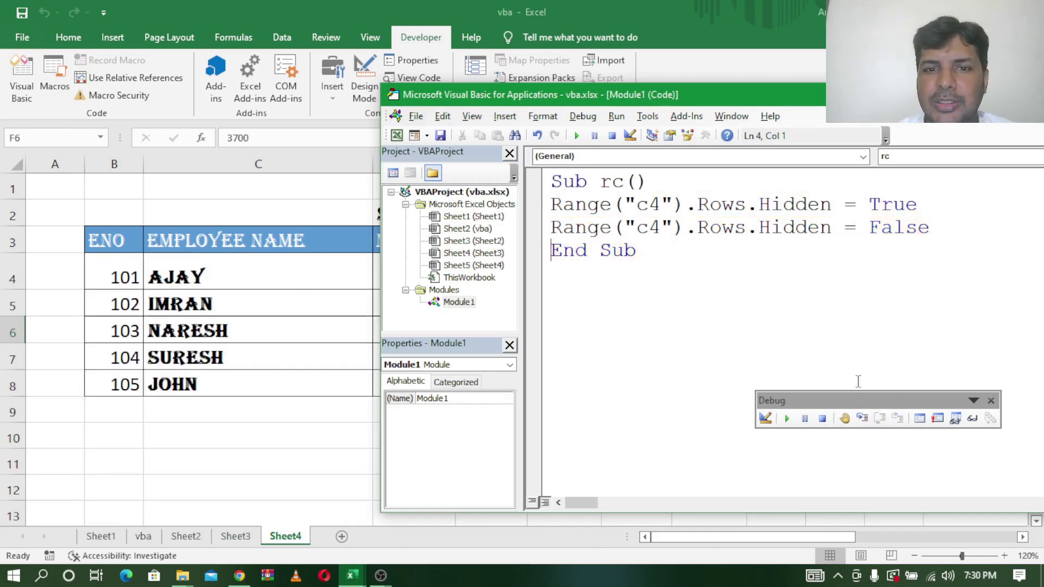